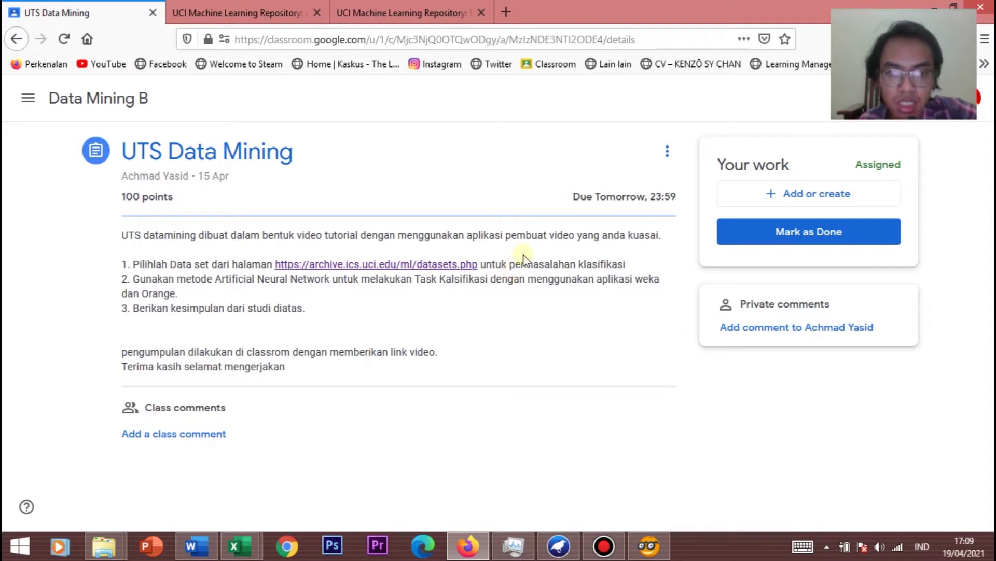
Step: Try to download yellow-small+adult-stretch.data from the data folder of the UCI Balloons Data Set, then return to the data set page
click(384, 14)
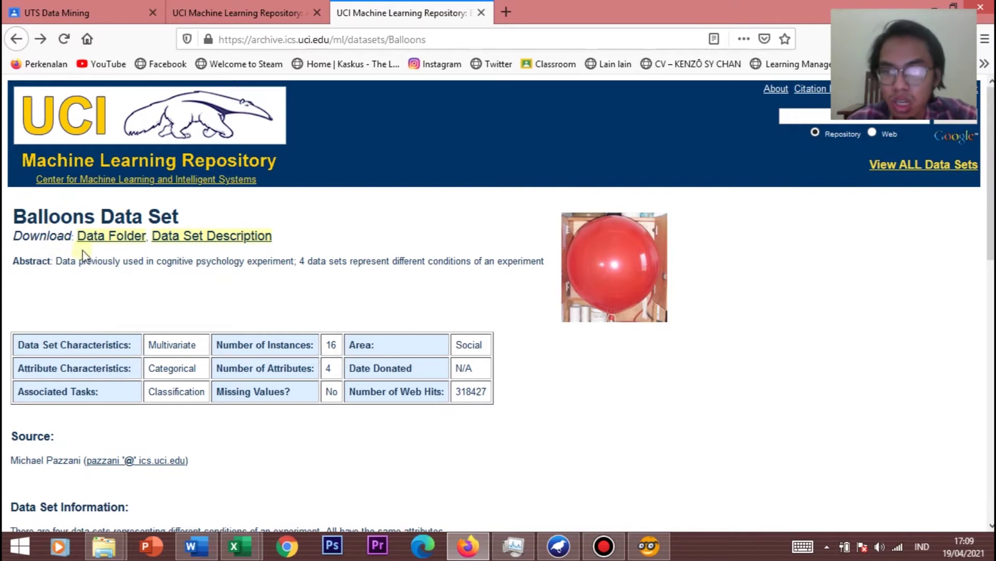
click(120, 241)
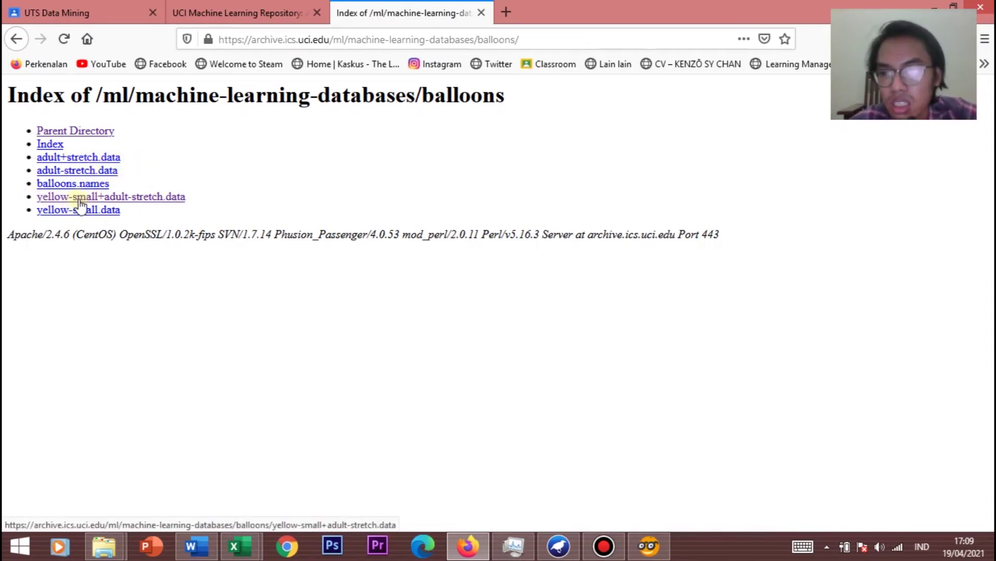
click(151, 202)
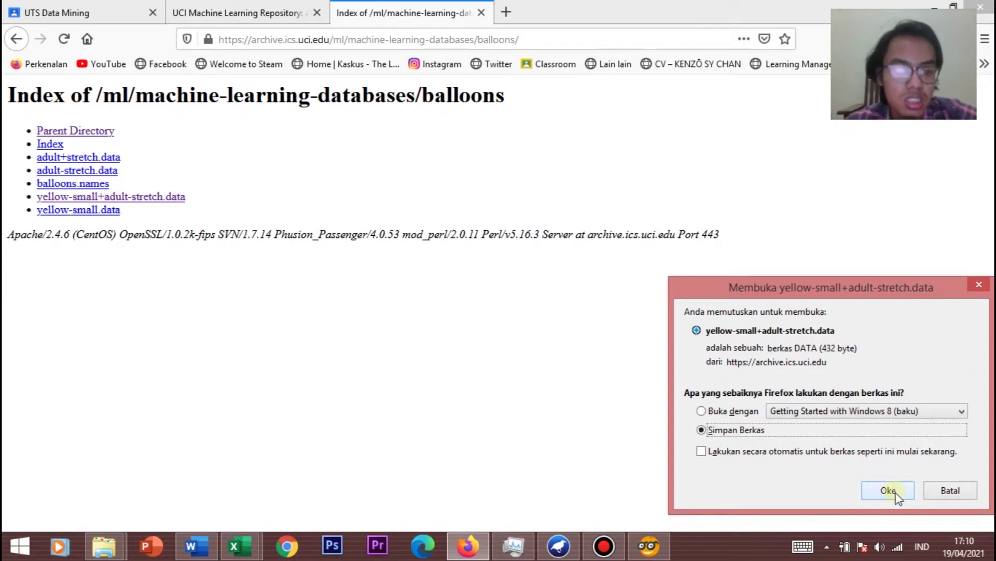
click(951, 490)
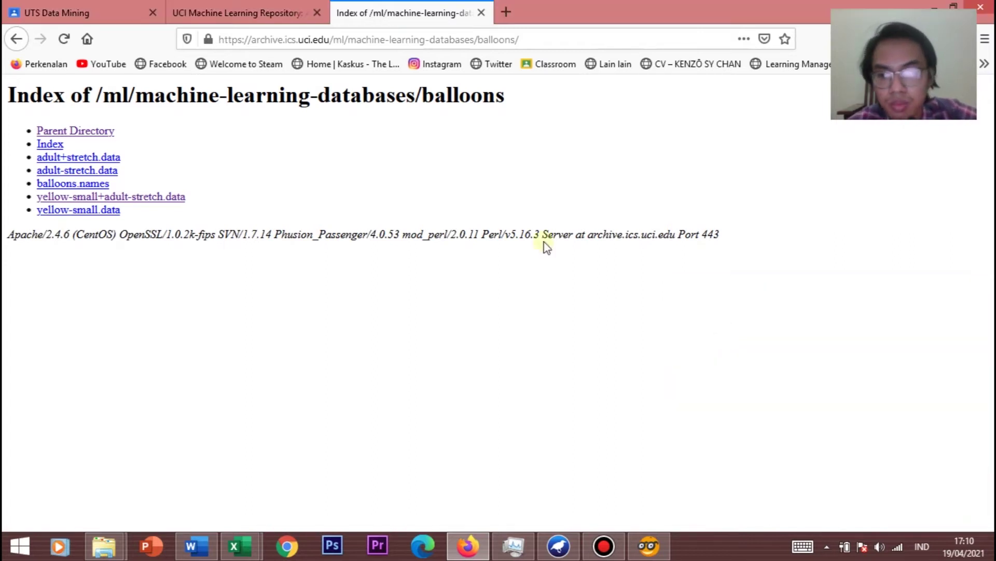
click(17, 38)
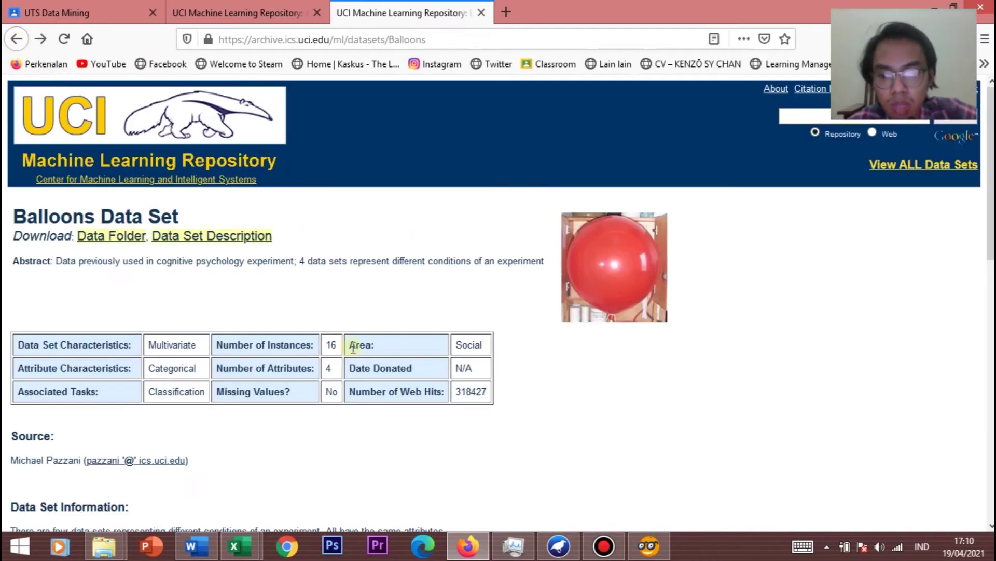
Step: Switch to Excel to review the balloon records in ballons.csv and return to Firefox
click(251, 549)
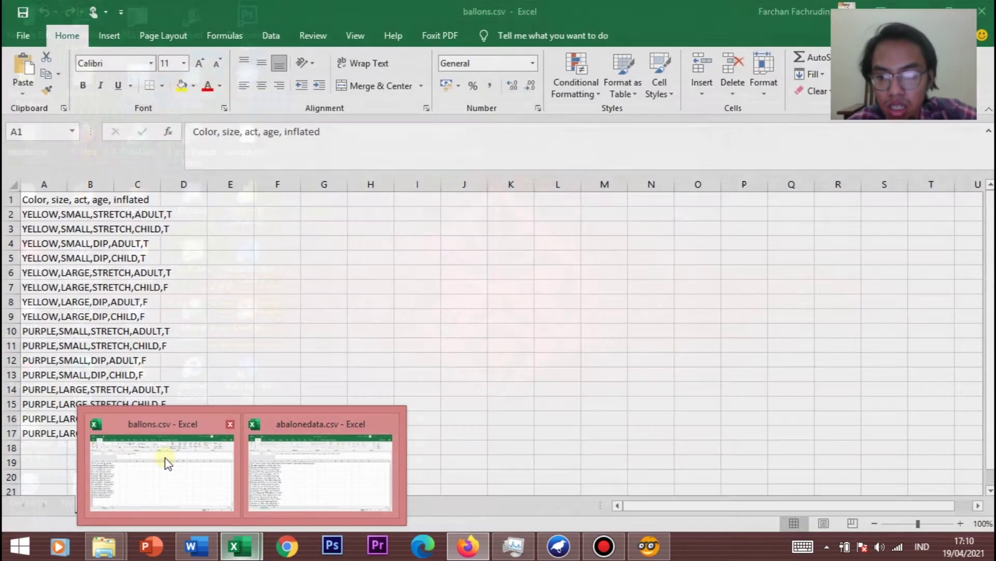
click(167, 460)
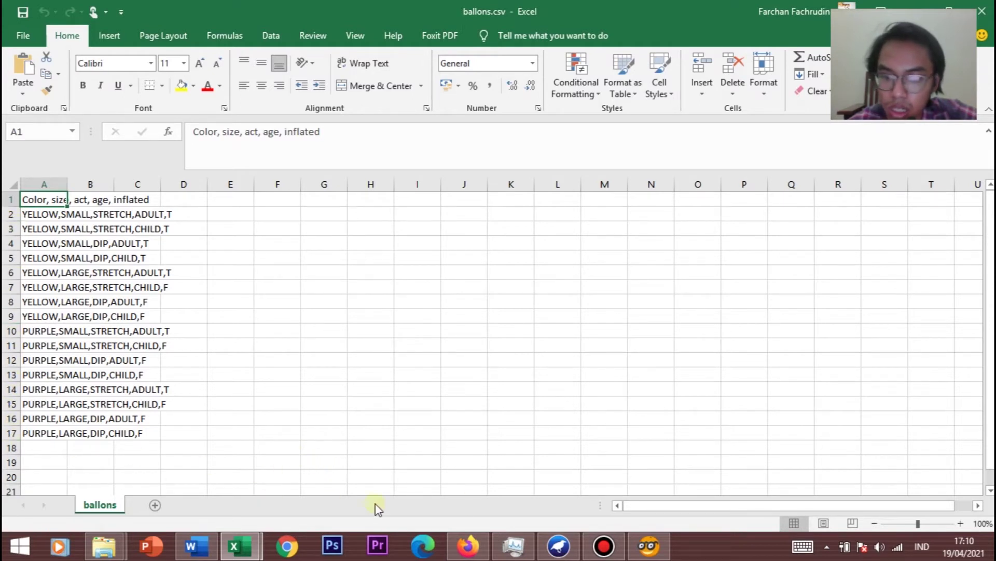
click(475, 549)
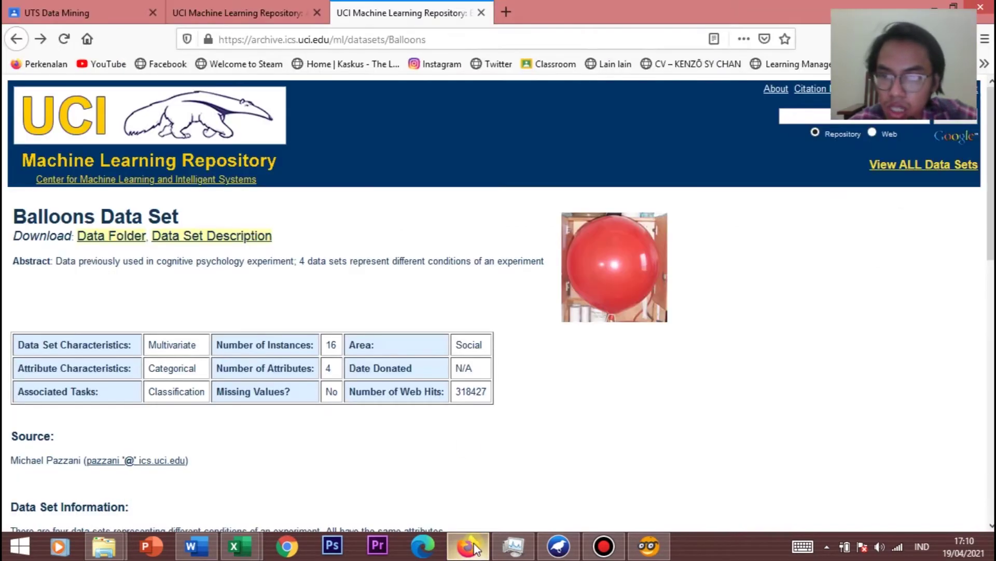
Step: Review the UTS Data Mining assignment instructions on the required classification method and tools
click(99, 8)
drag(135, 281, 180, 291)
click(182, 297)
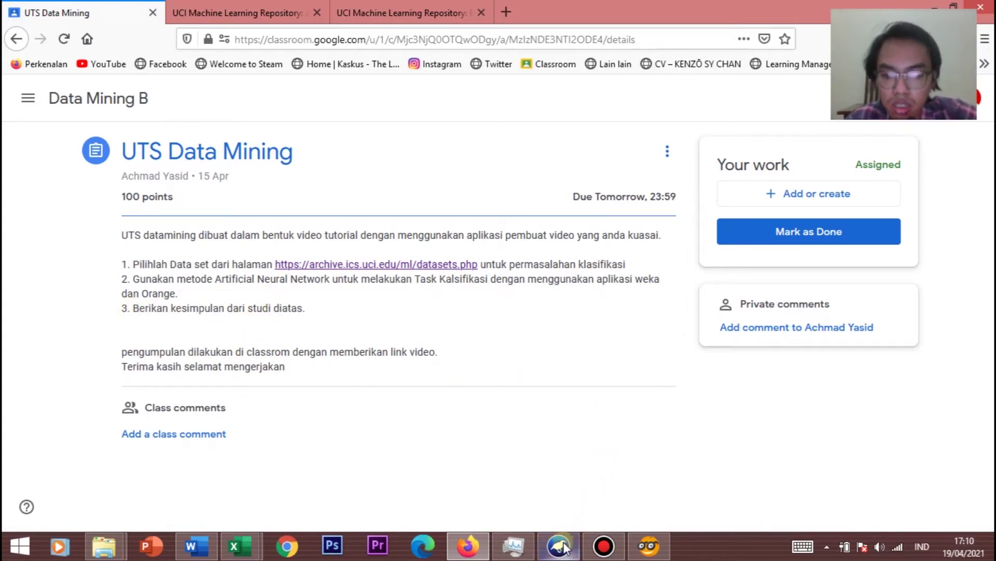
Step: Switch to Weka and open its Explorer in a maximized window
mouse_move(565, 547)
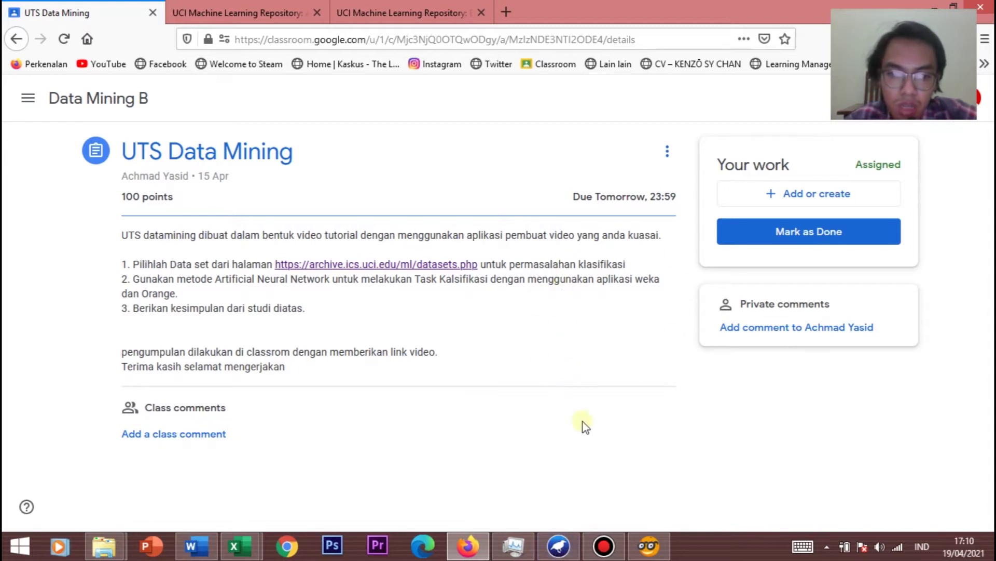
click(560, 539)
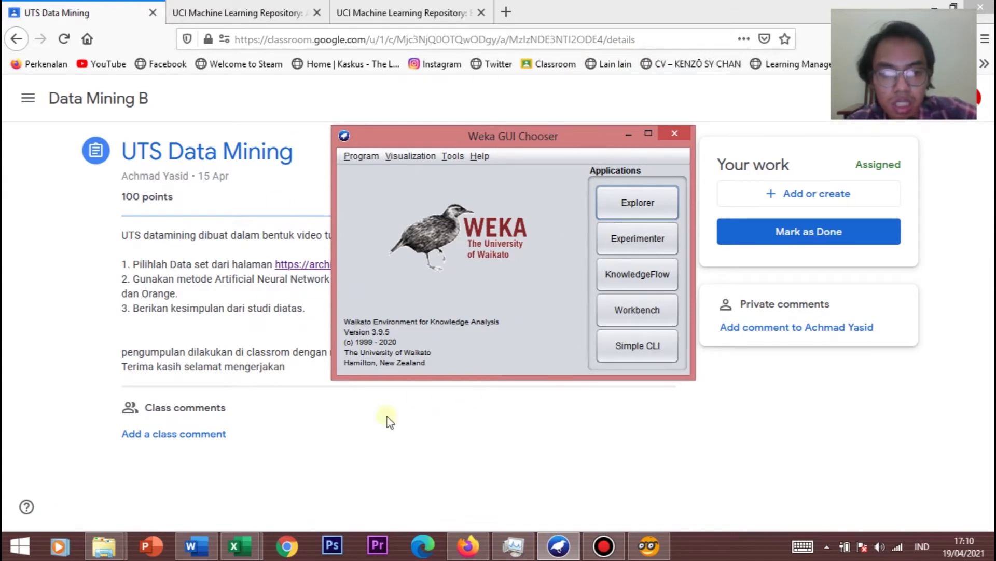
click(647, 210)
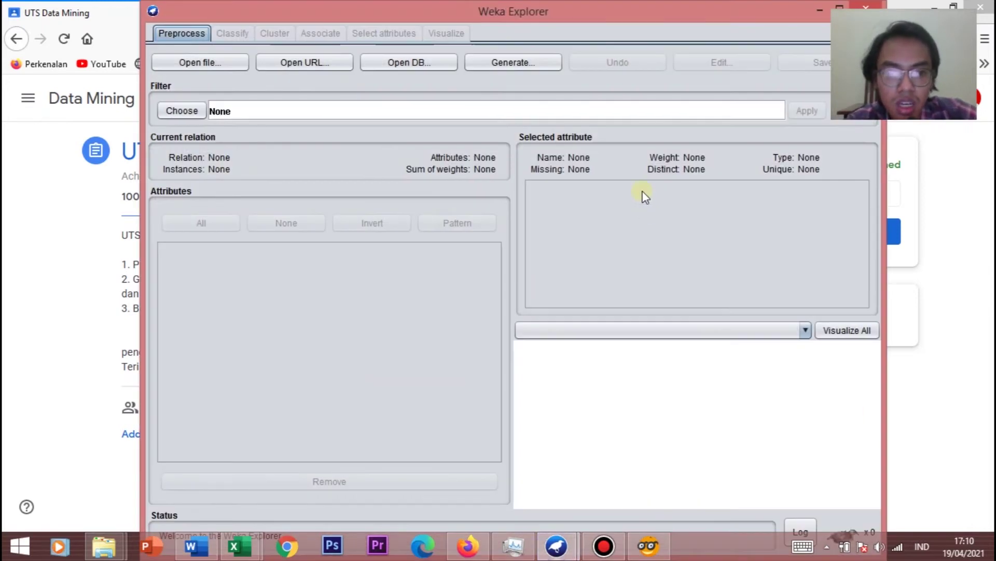
drag(681, 16, 630, 31)
click(703, 21)
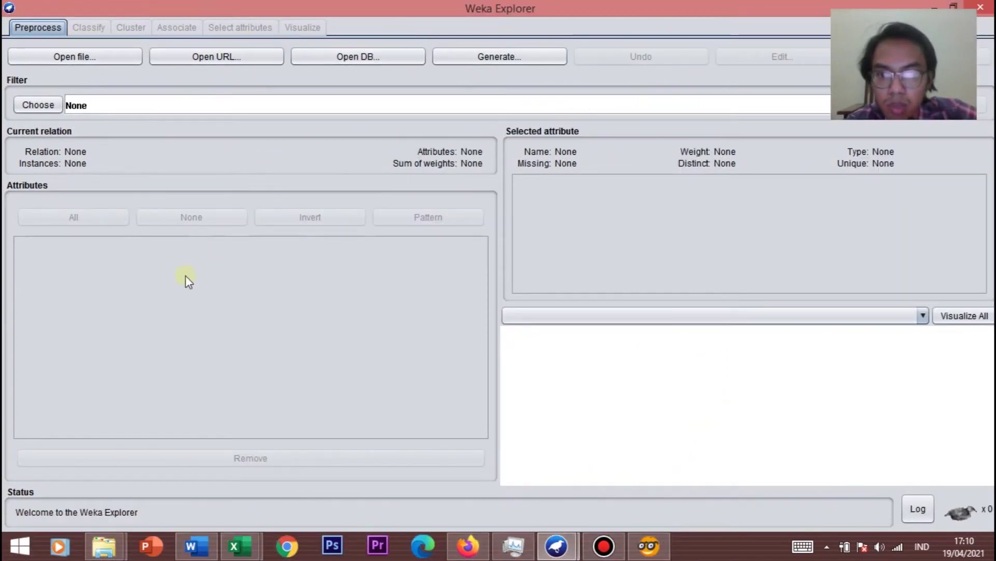
Step: Load the CSV data file ballons.csv from the Downloads folder into the Explorer
click(75, 57)
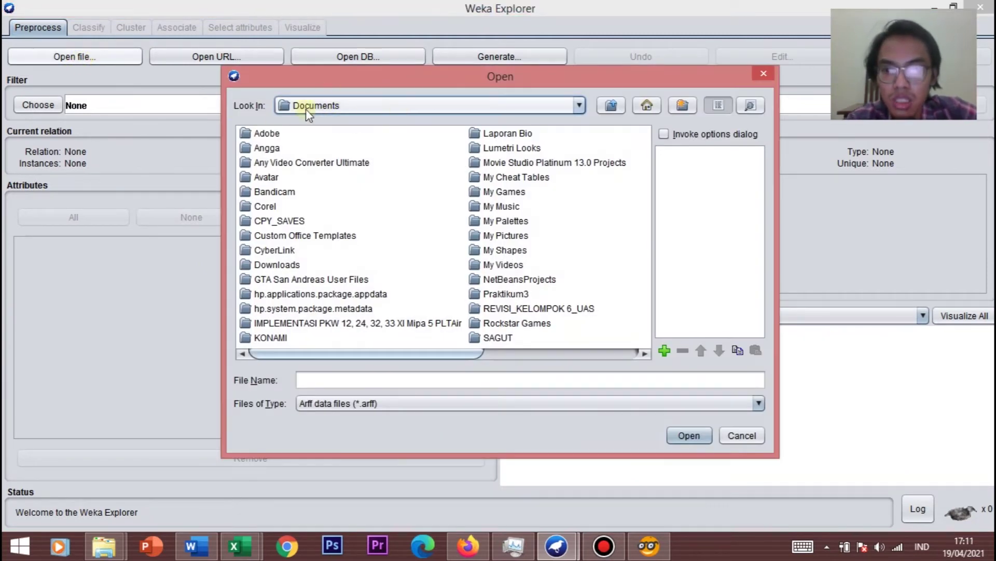
click(434, 106)
scroll(367, 178, up, 5)
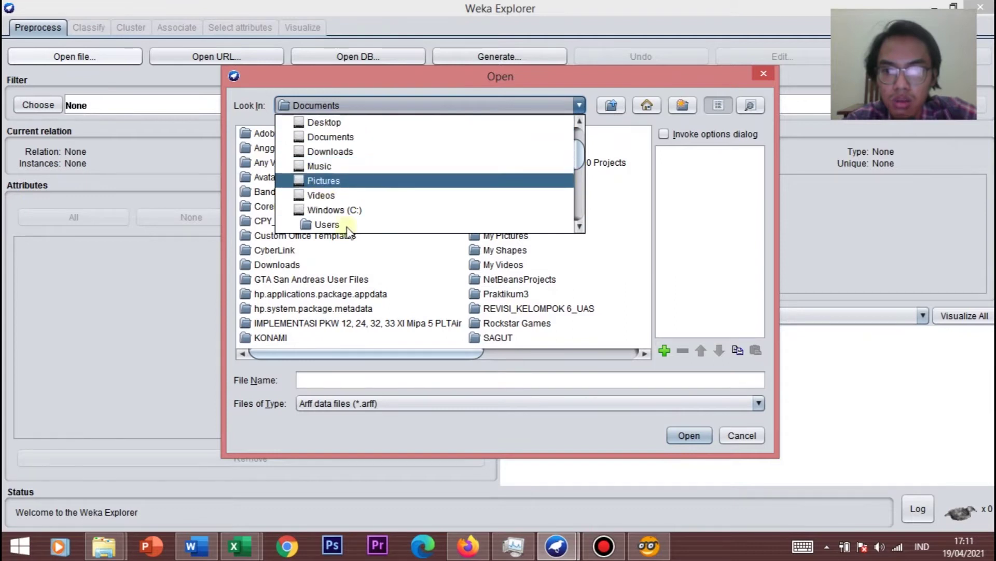
click(330, 152)
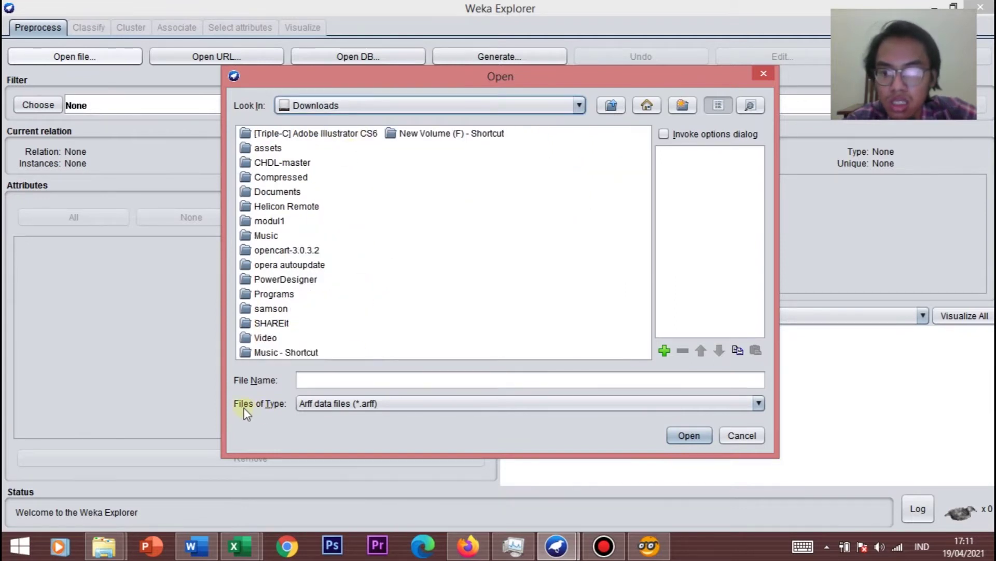
click(334, 404)
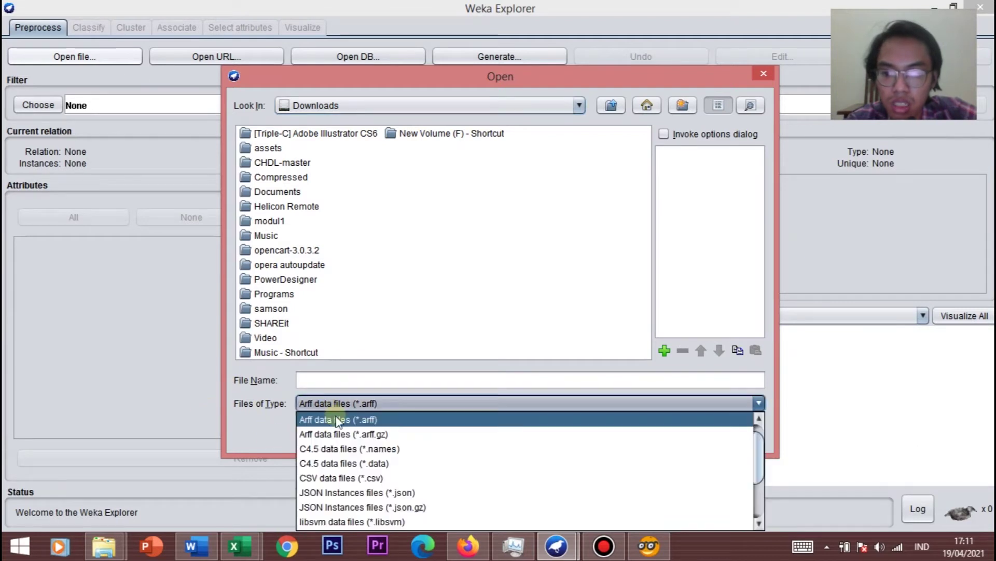
click(365, 483)
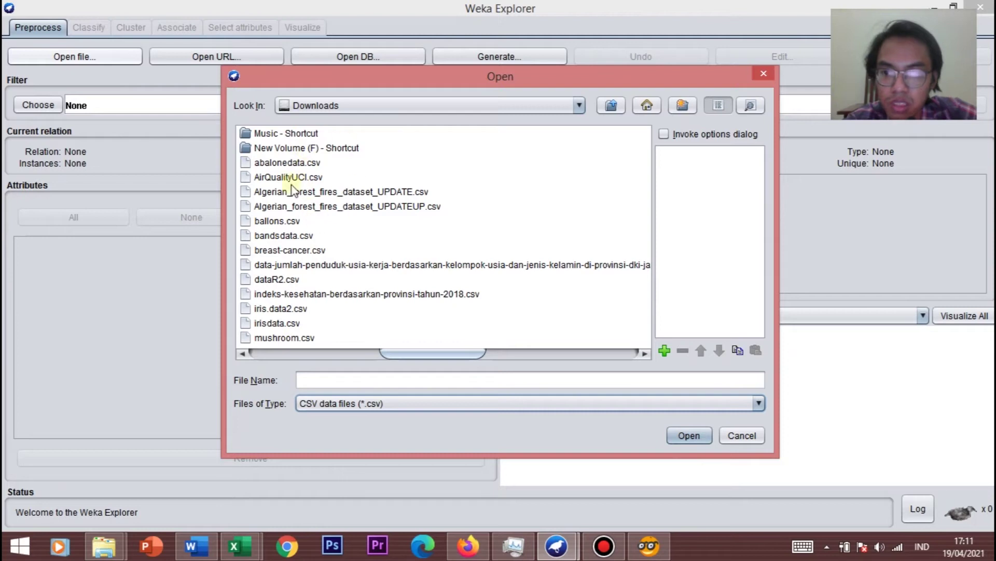
click(280, 222)
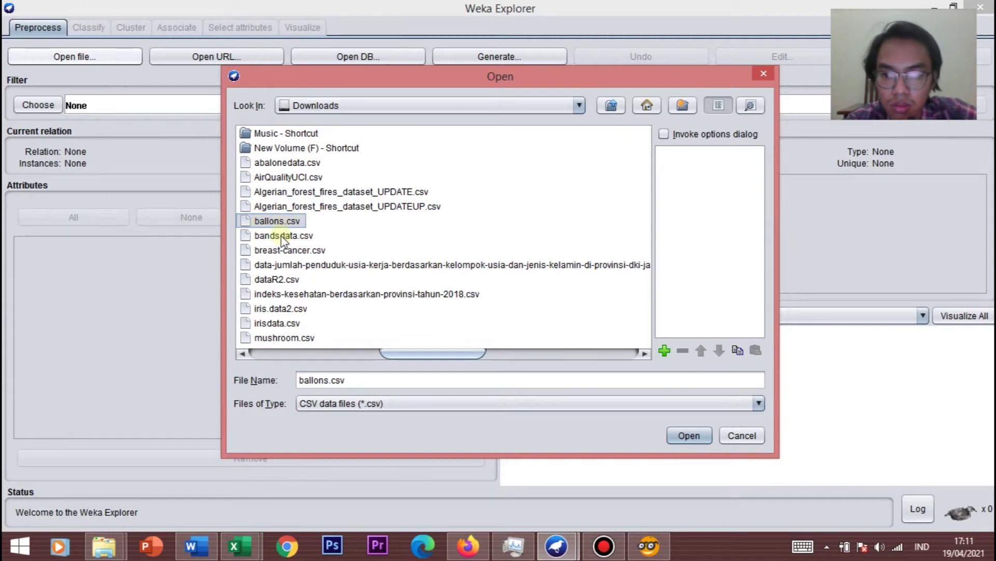
click(691, 436)
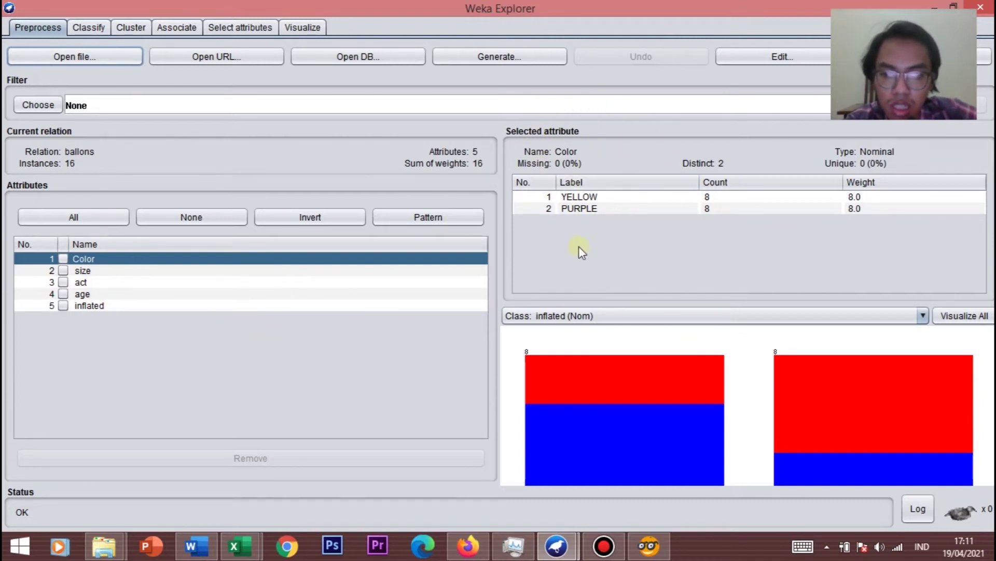
Step: Examine the labels, counts and class distribution of the size, act, age and inflated attributes
click(83, 272)
click(83, 283)
click(86, 294)
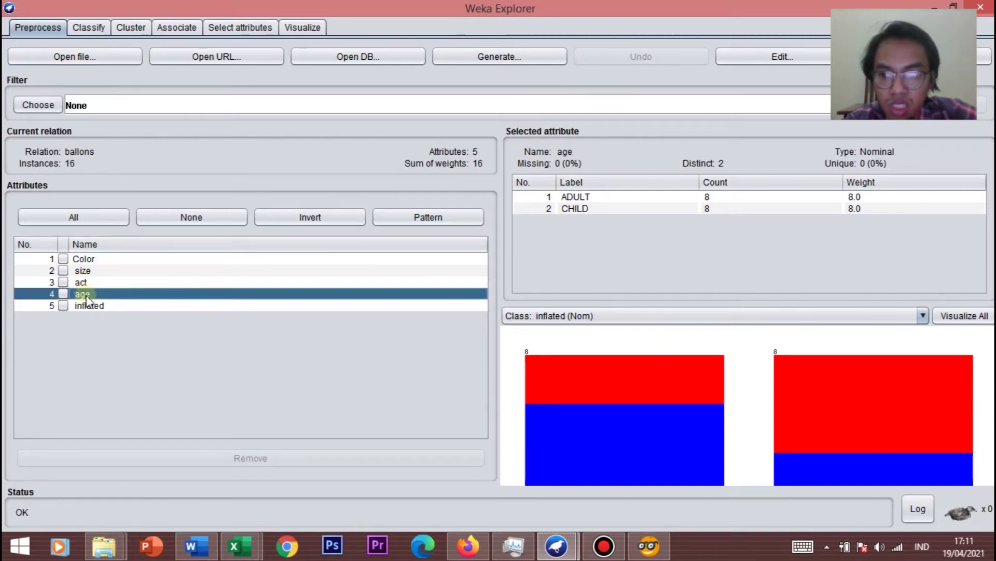
click(88, 304)
click(91, 292)
click(83, 282)
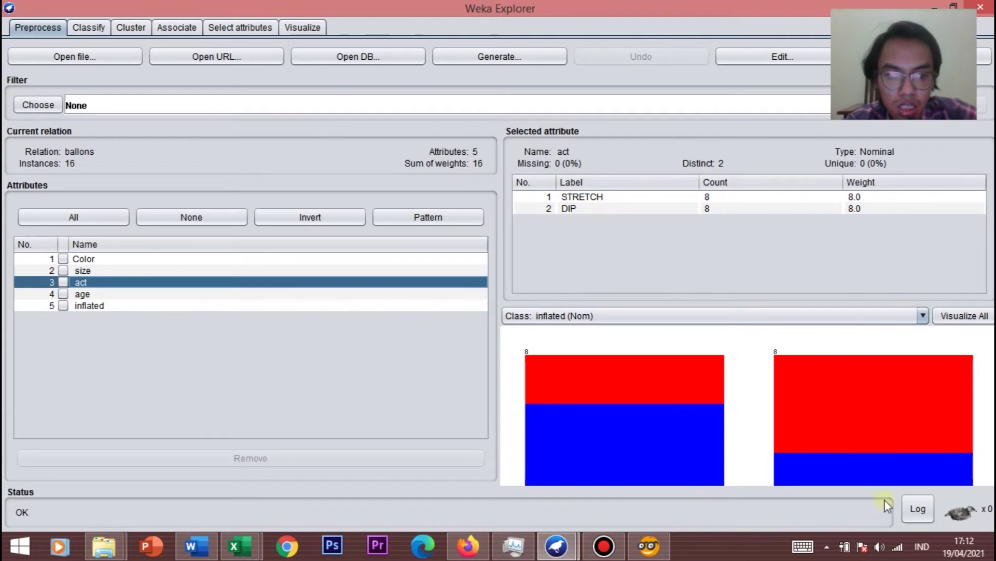
click(84, 294)
click(86, 307)
click(84, 294)
click(84, 270)
click(82, 281)
click(83, 294)
click(86, 305)
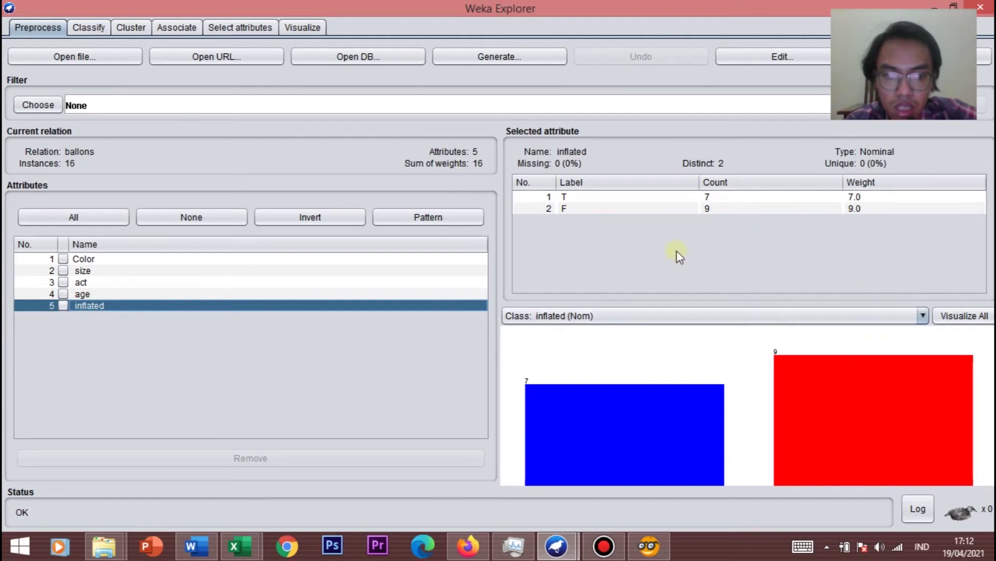
Step: Visualize the class distribution charts of all attributes together, then close the overview
click(964, 319)
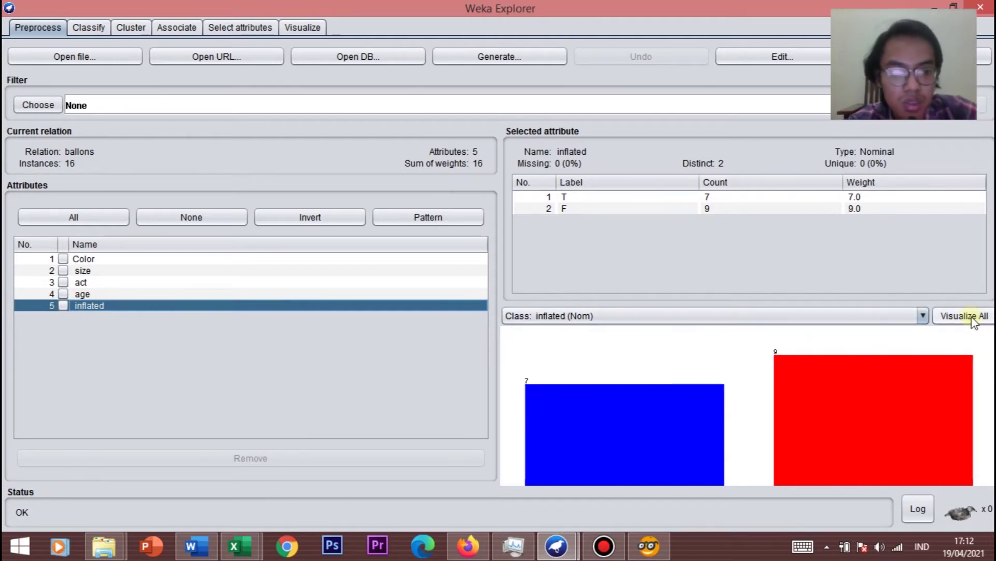
click(974, 319)
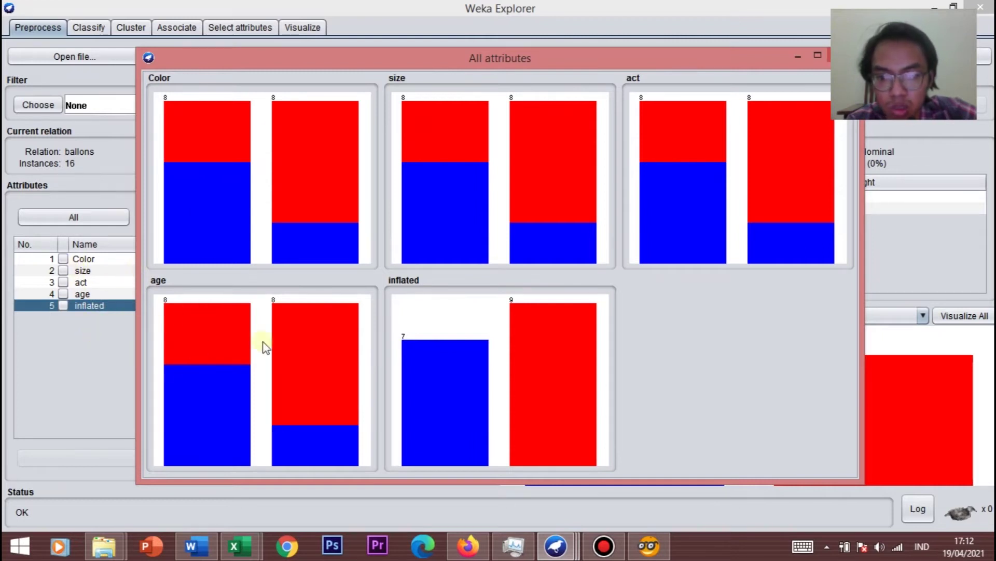
drag(622, 61, 553, 57)
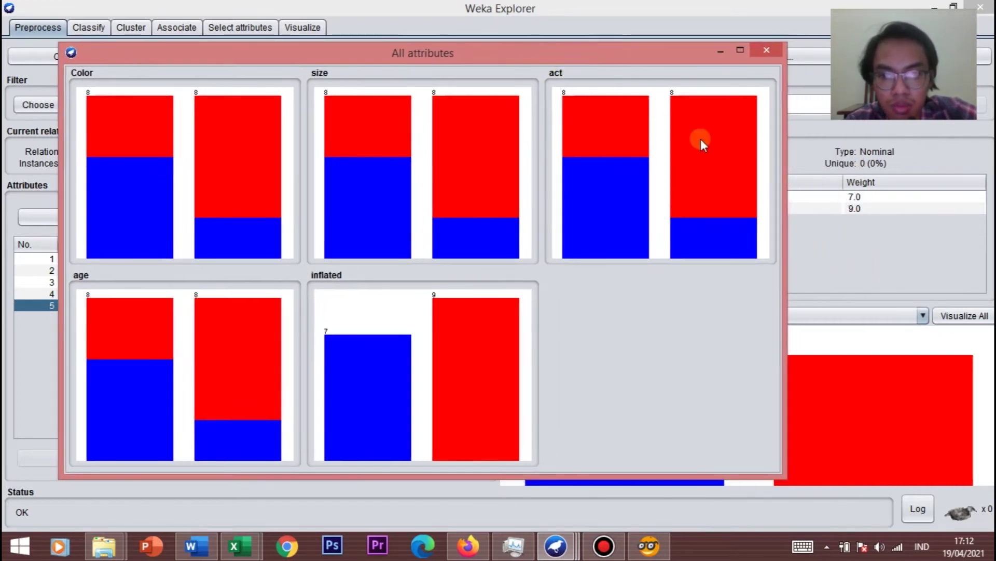
click(761, 50)
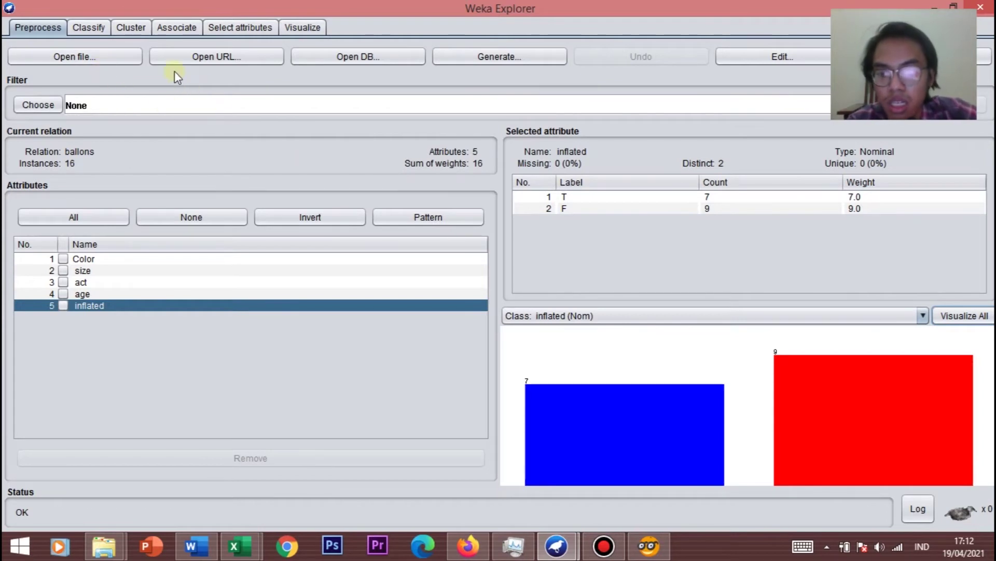
Step: Examine the available classification algorithms in the bayes, functions, lazy, meta, misc, rules and trees groups
click(88, 31)
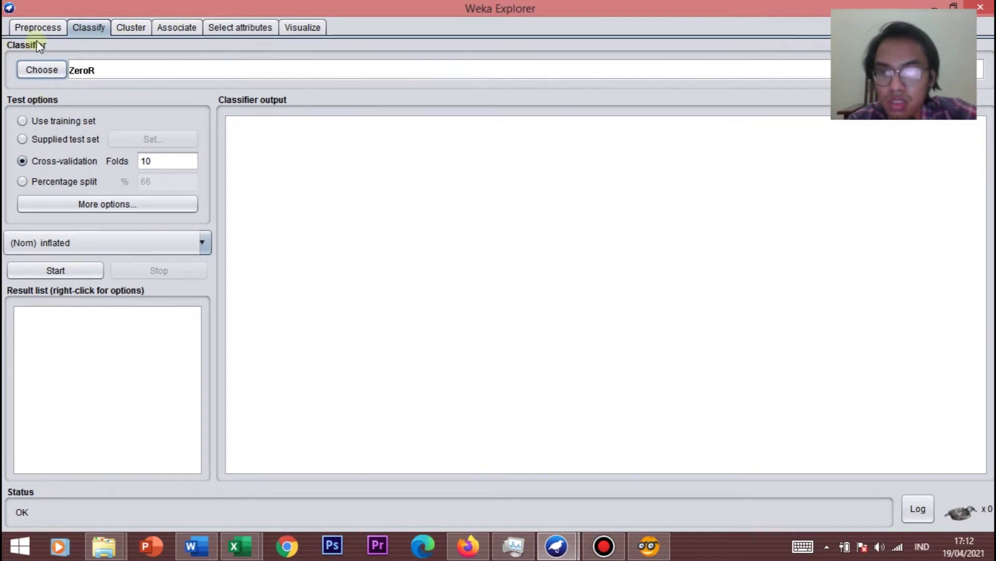
click(44, 70)
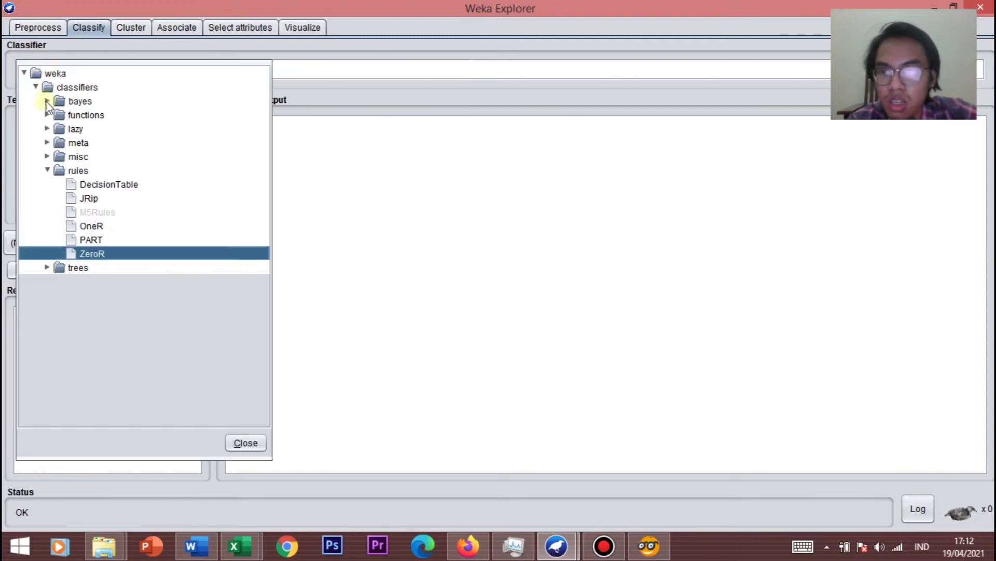
click(47, 170)
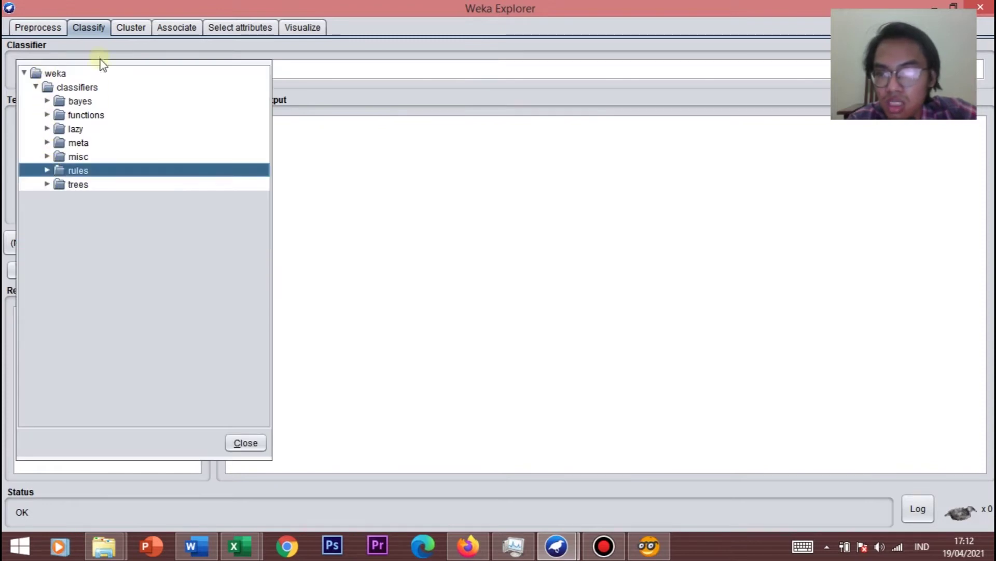
click(46, 103)
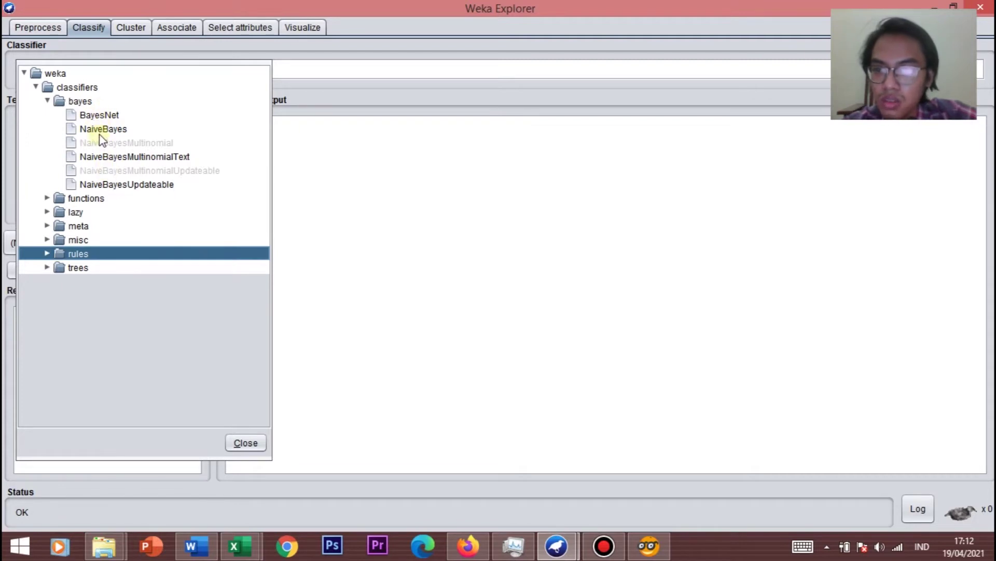
click(47, 101)
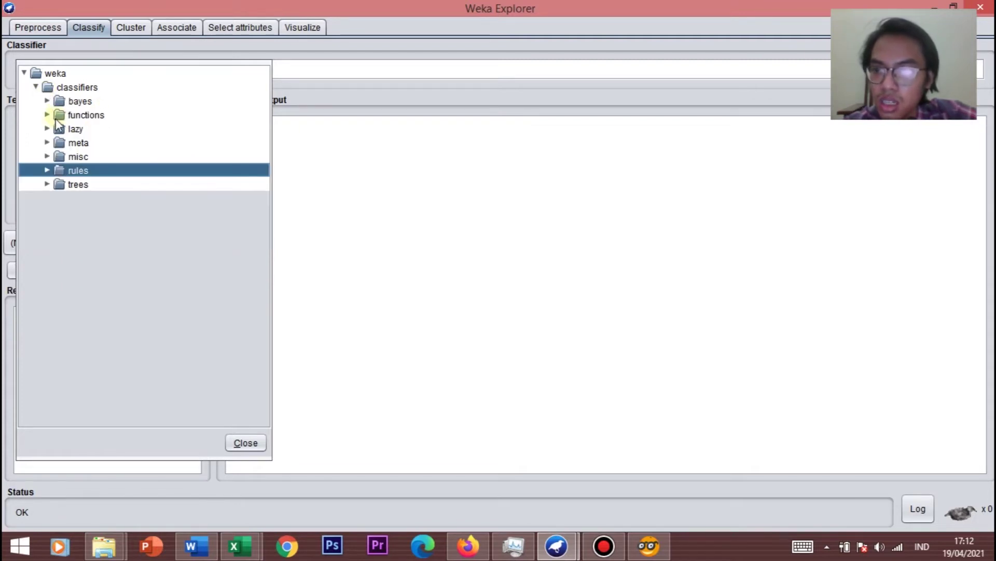
click(48, 115)
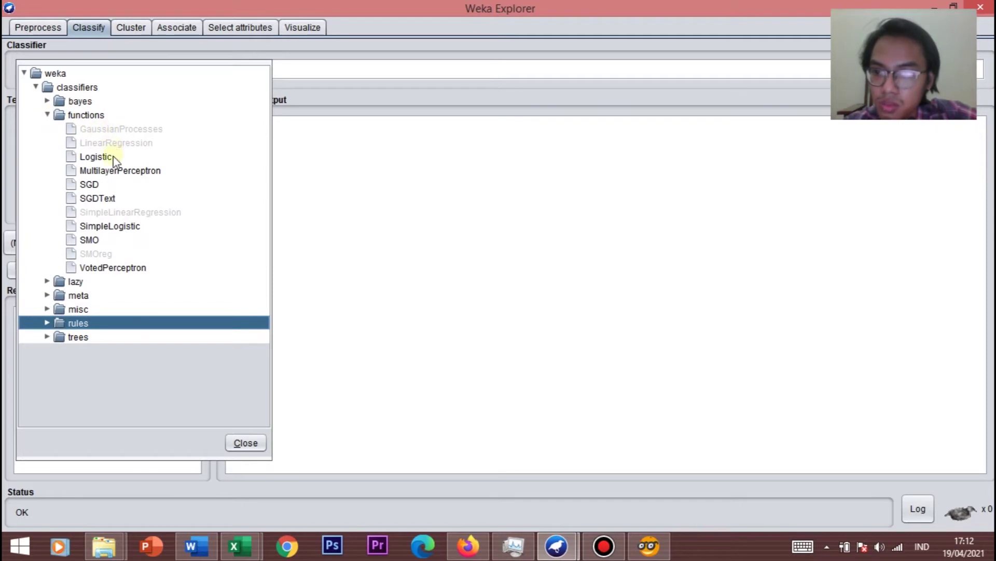
click(47, 115)
click(46, 129)
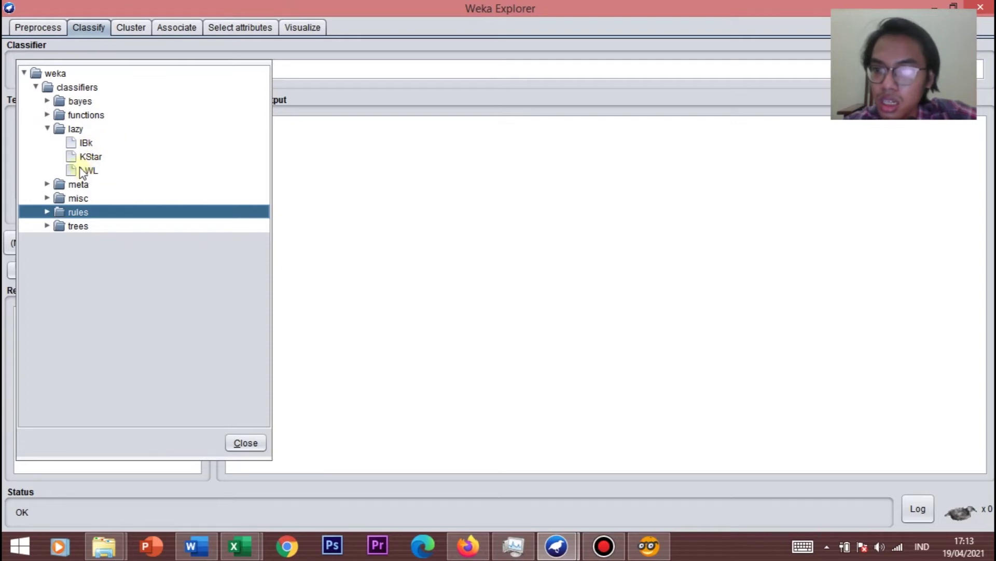
click(47, 129)
click(47, 143)
scroll(110, 179, down, 1)
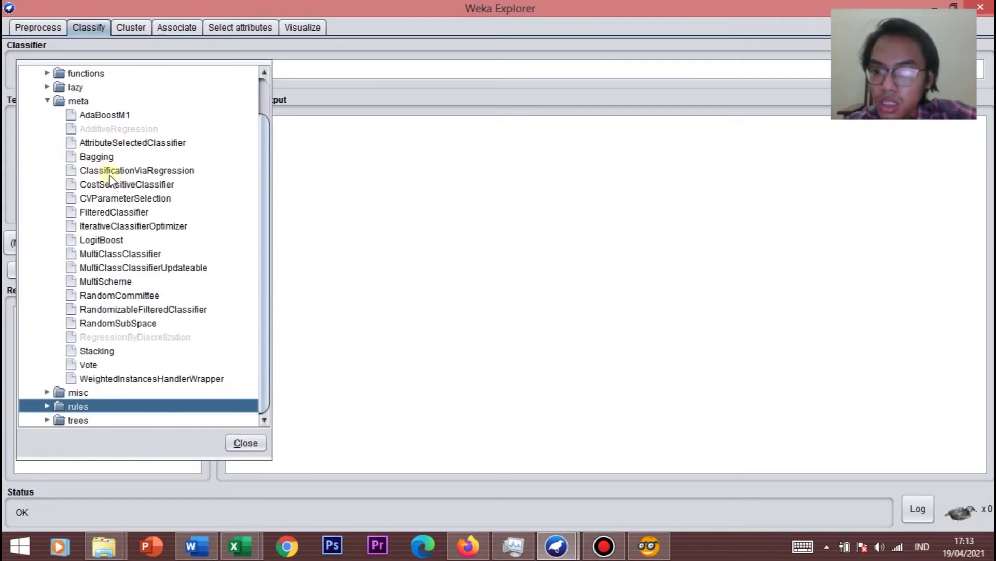
click(47, 101)
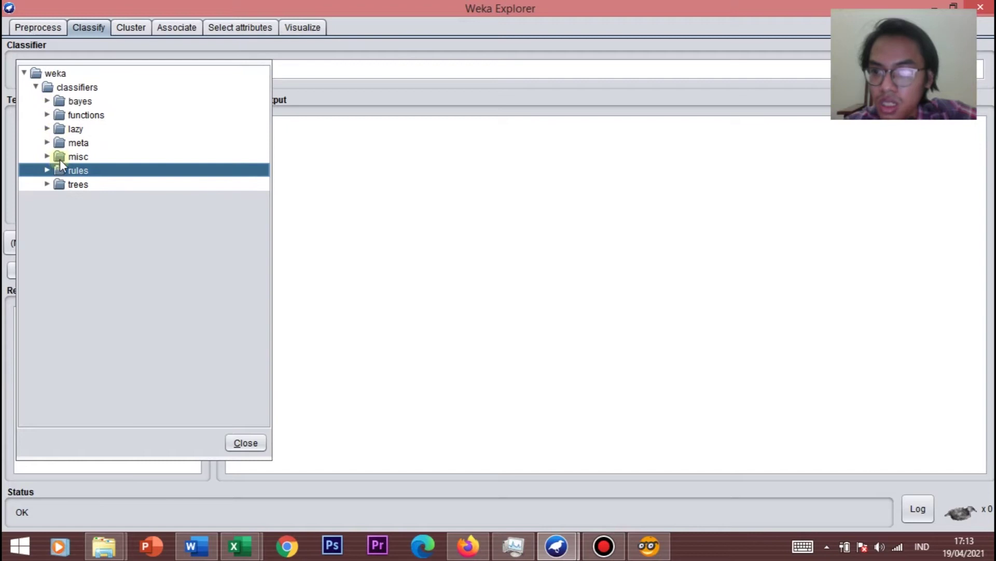
click(46, 157)
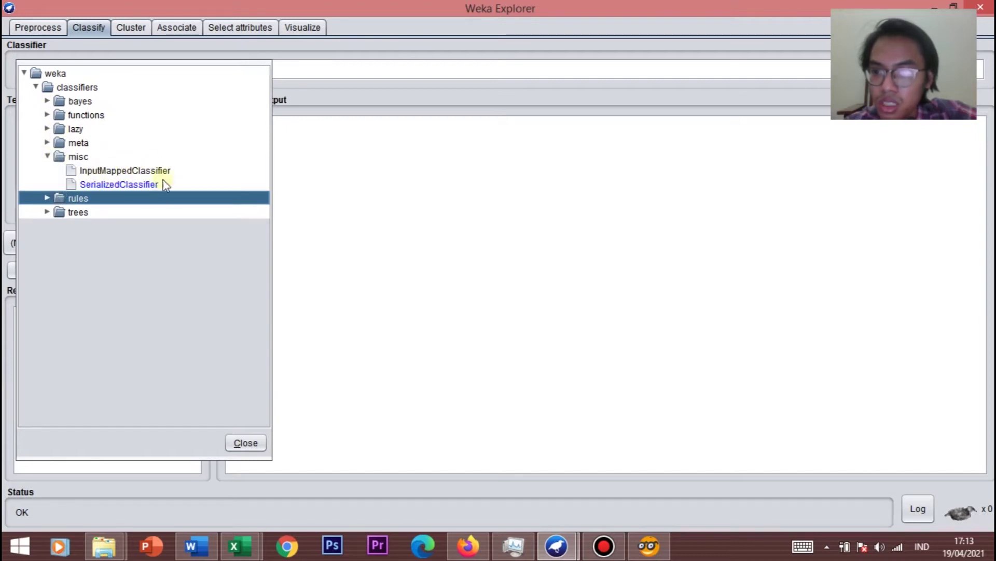
click(47, 156)
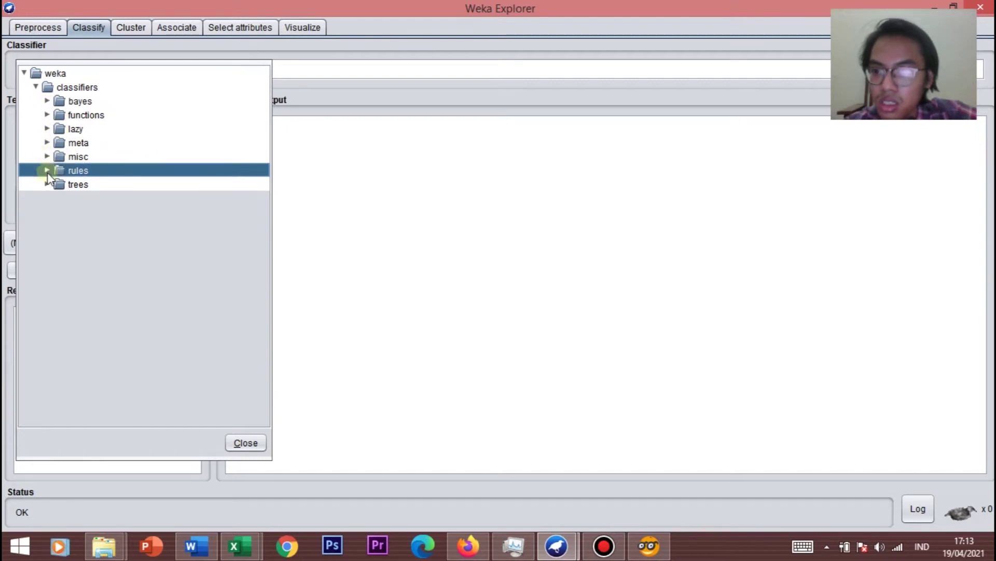
click(47, 170)
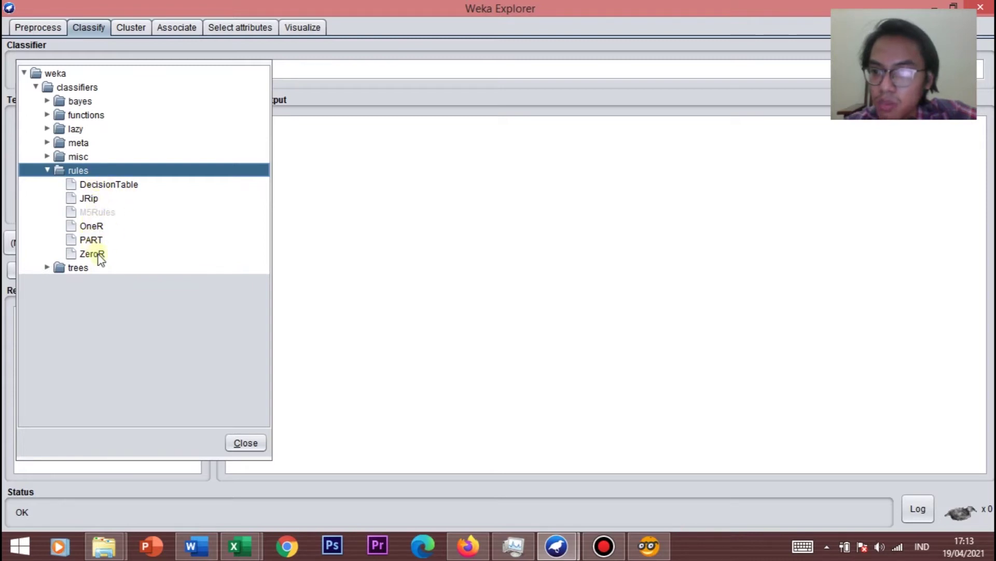
click(48, 171)
click(48, 184)
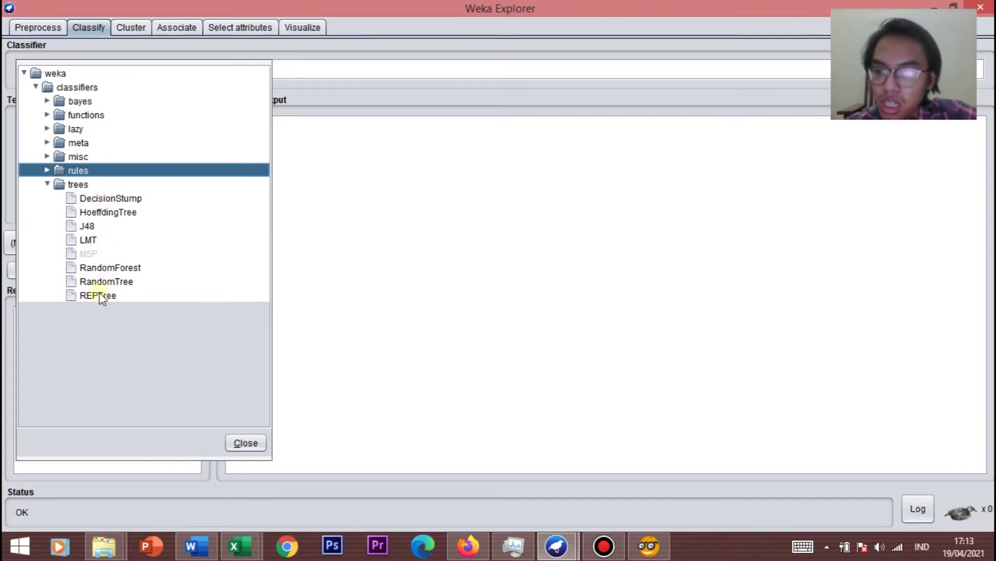
click(47, 185)
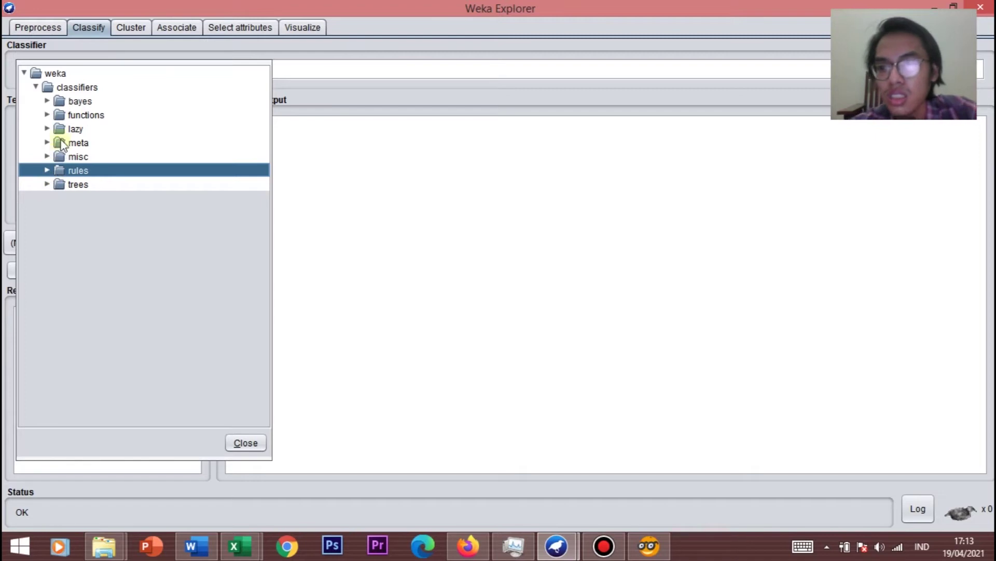
Step: Choose MultilayerPerceptron from the functions group as the classifier
click(47, 115)
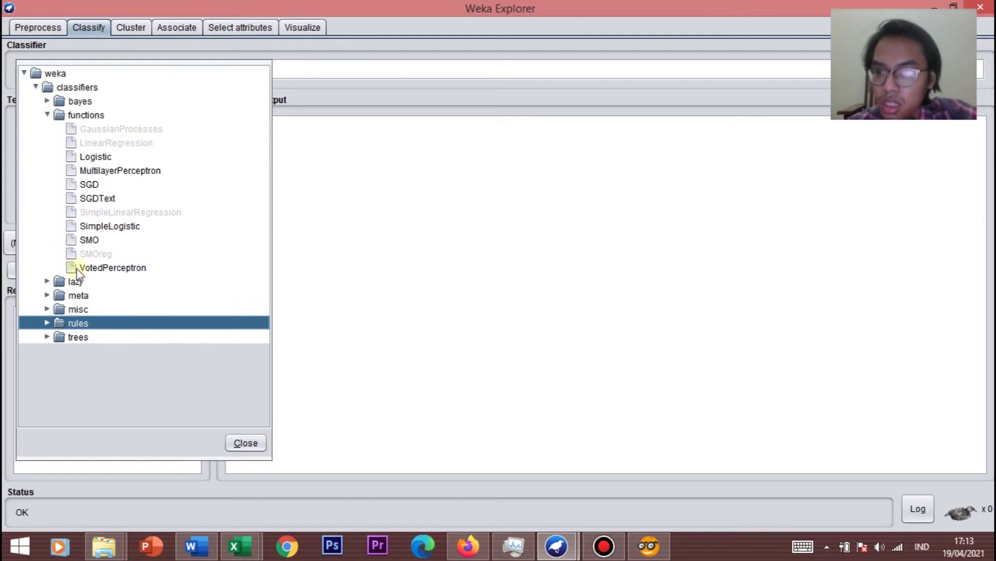
click(99, 171)
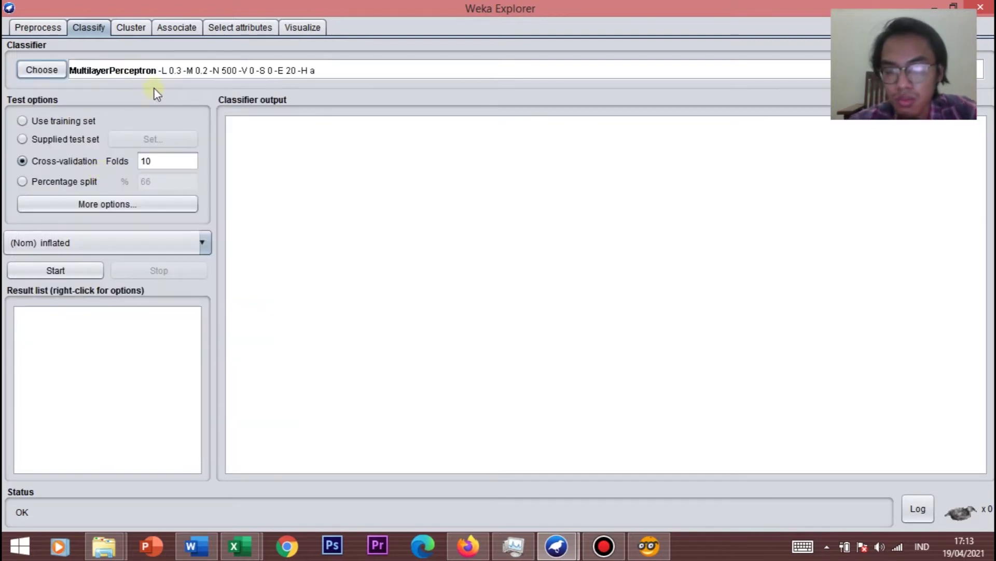
Step: Set the test option to use the training set and run the classification of the inflated attribute
click(55, 120)
click(55, 139)
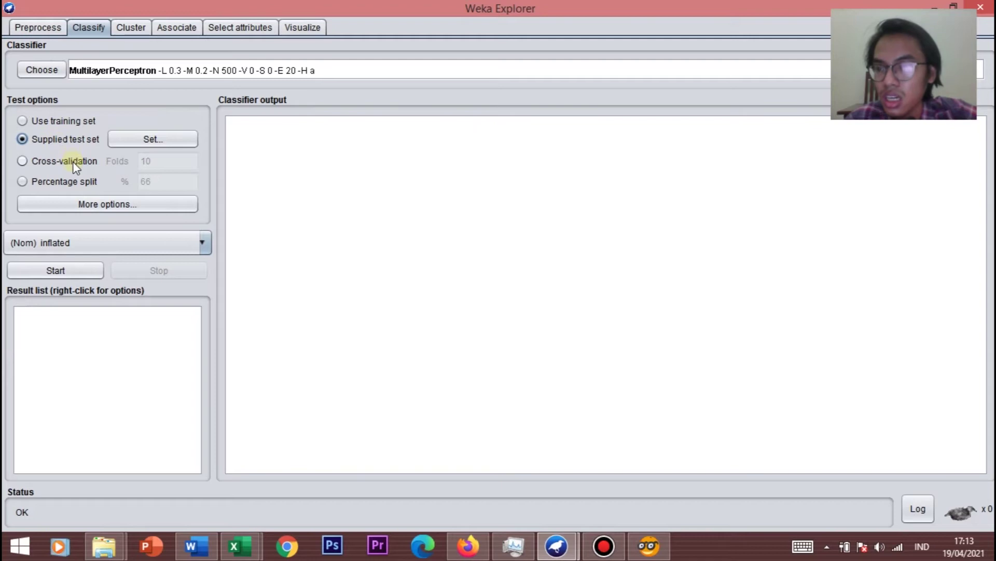
click(76, 165)
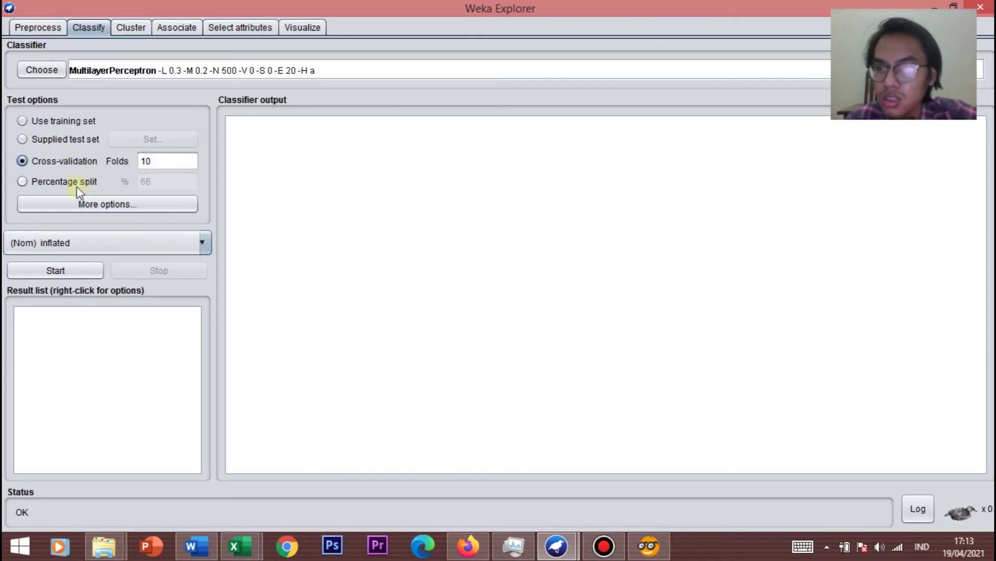
click(77, 187)
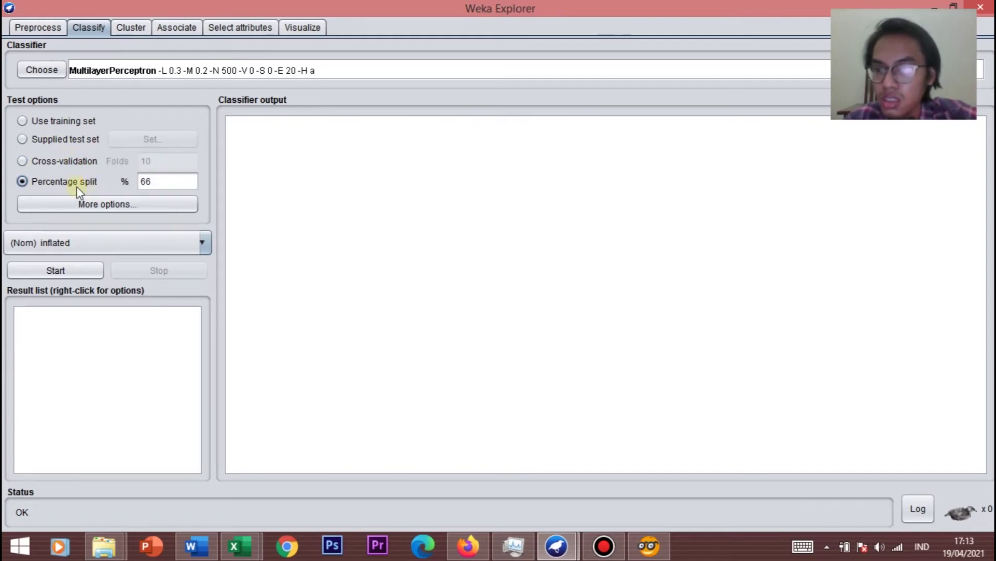
click(47, 123)
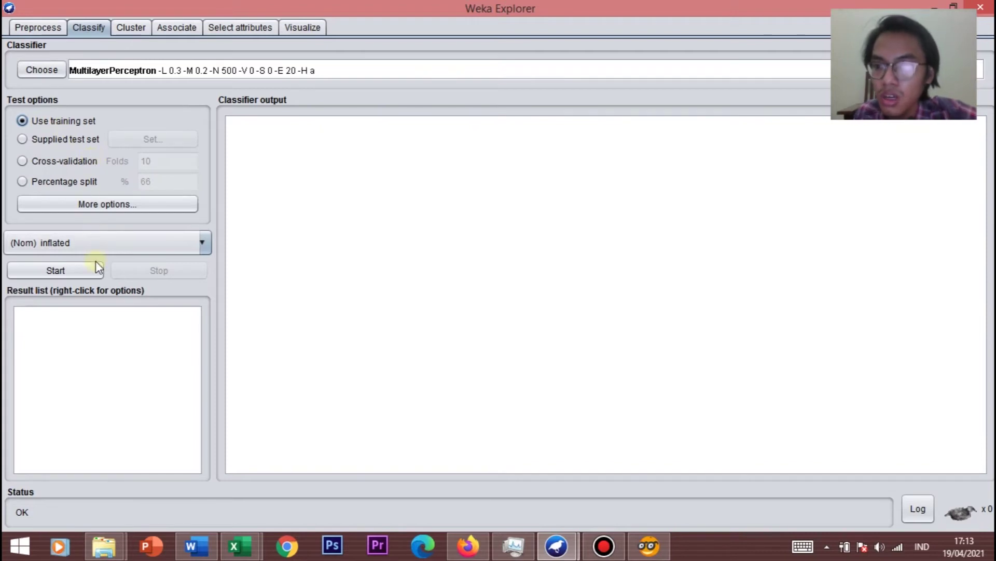
click(92, 274)
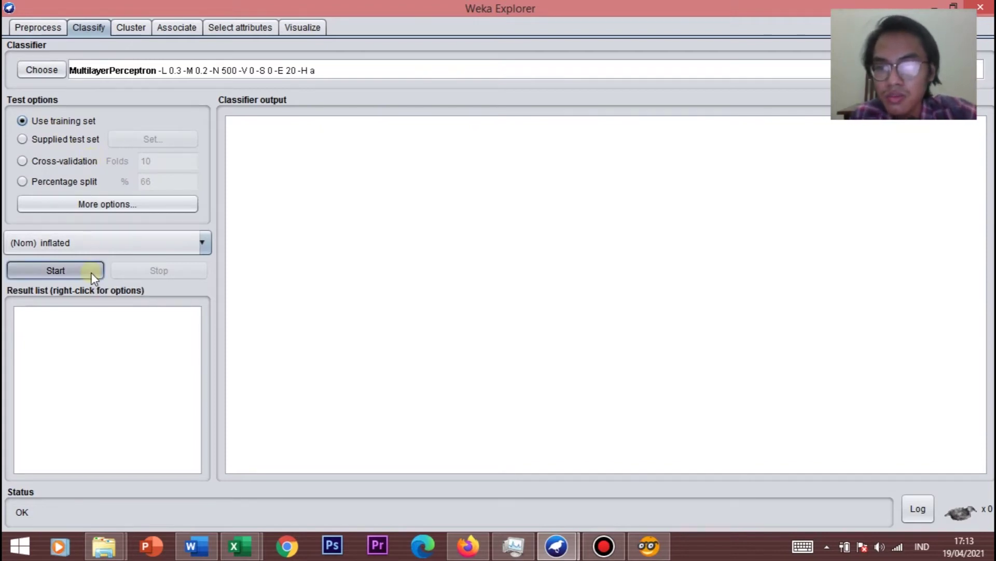
Step: Examine the classifier output: run information, sigmoid node weights, accuracy summary, detailed accuracy by class and confusion matrix
scroll(363, 195, up, 2)
scroll(351, 191, down, 2)
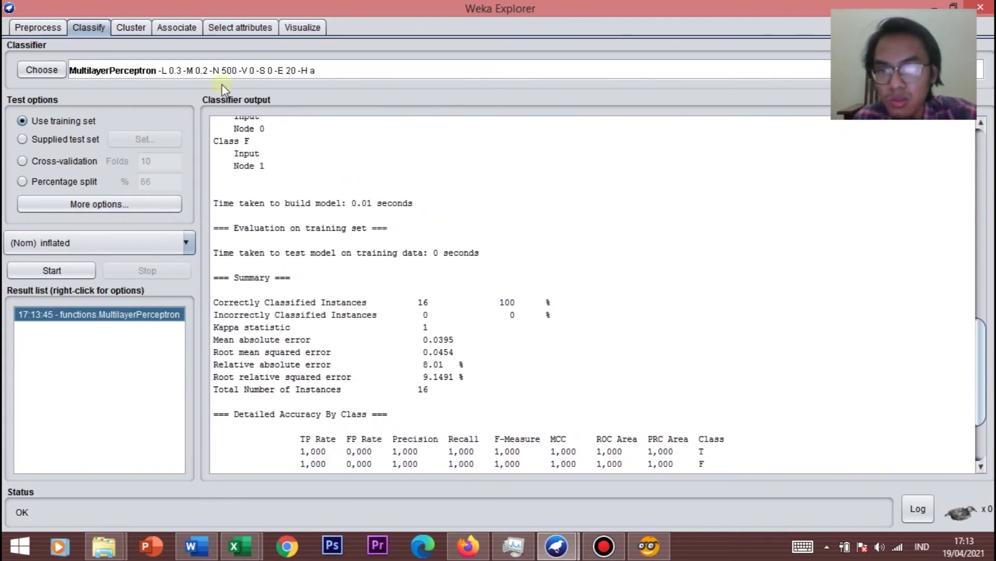
scroll(316, 278, up, 15)
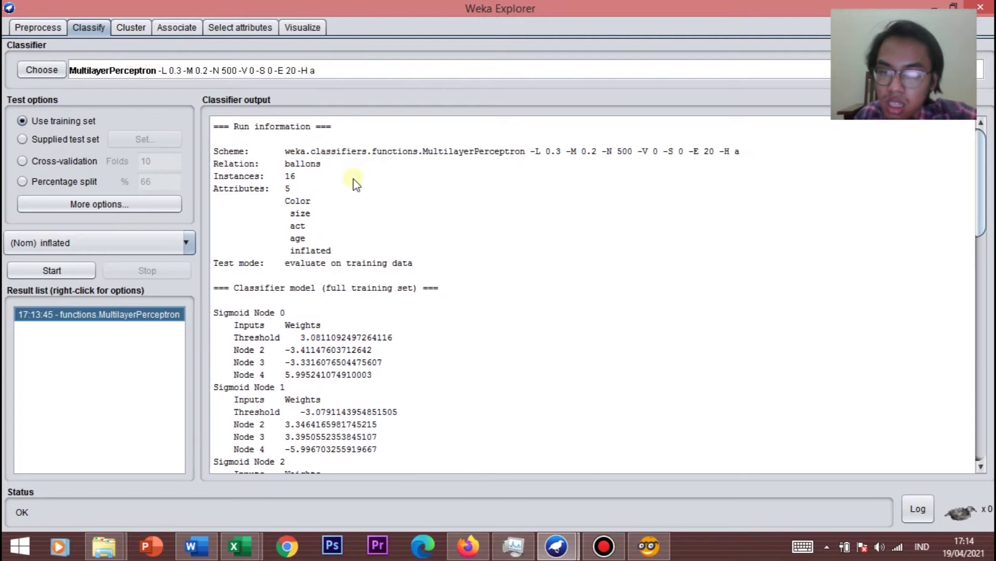
scroll(332, 226, down, 8)
scroll(334, 224, up, 5)
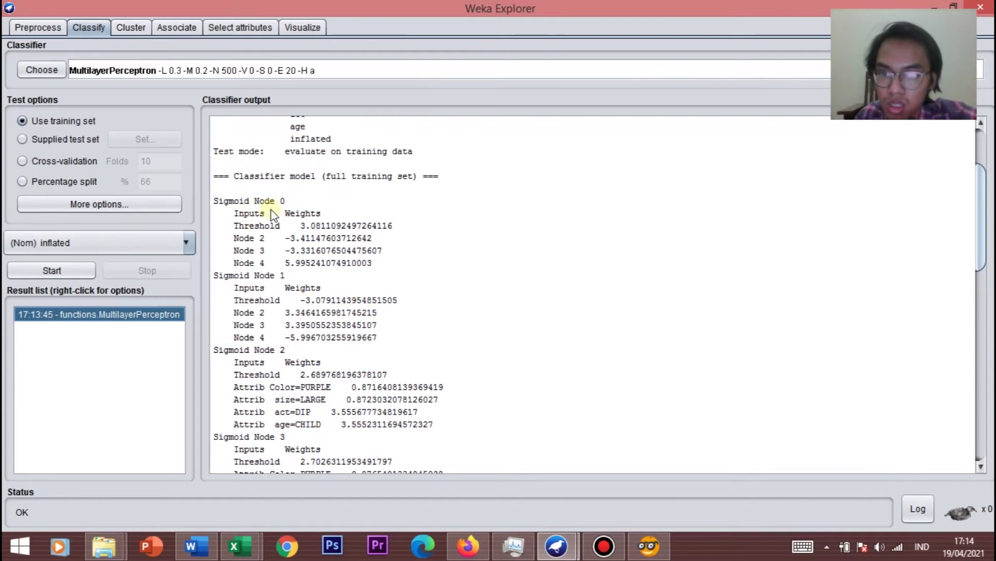
scroll(249, 213, down, 2)
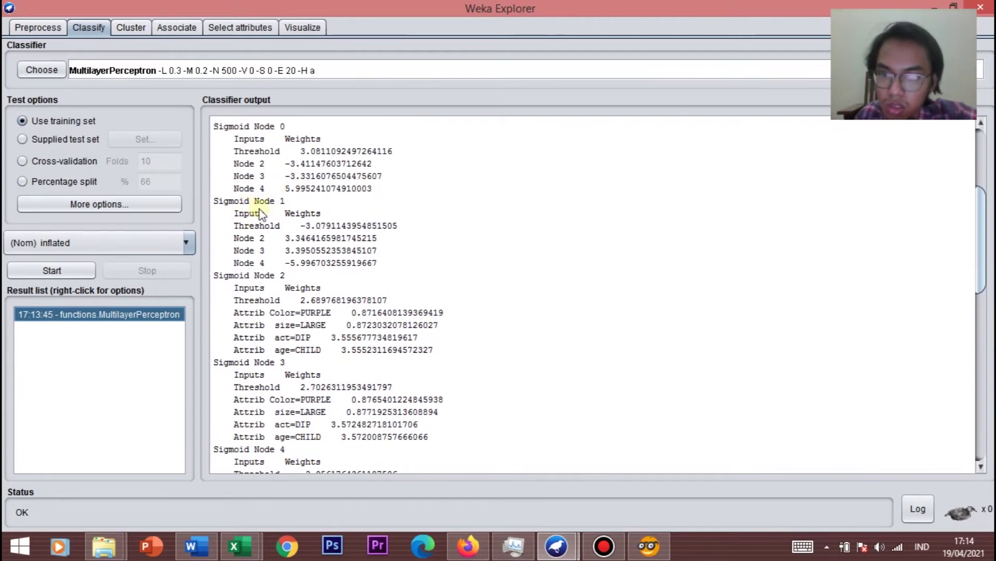
scroll(259, 213, down, 2)
scroll(269, 260, down, 4)
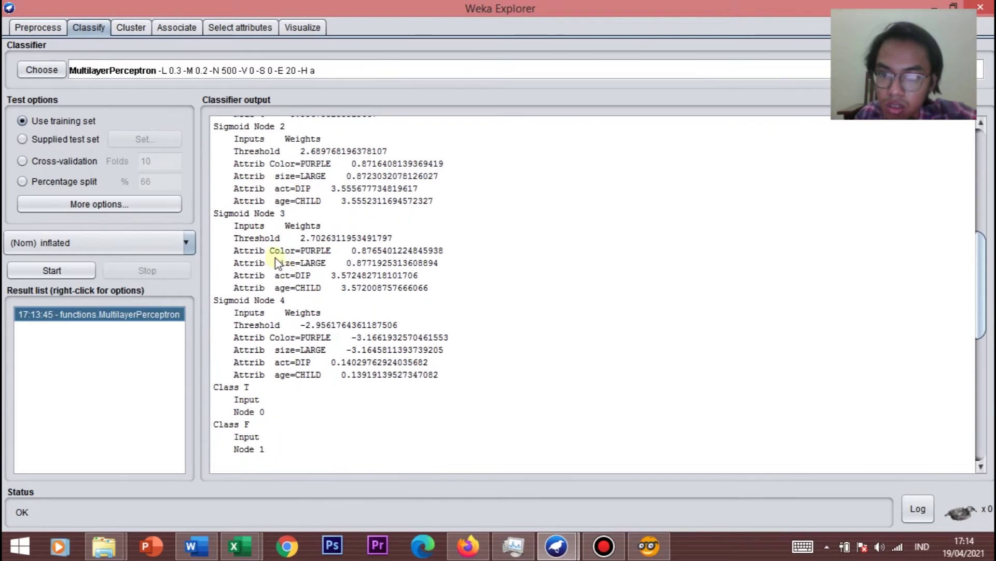
scroll(250, 332, down, 8)
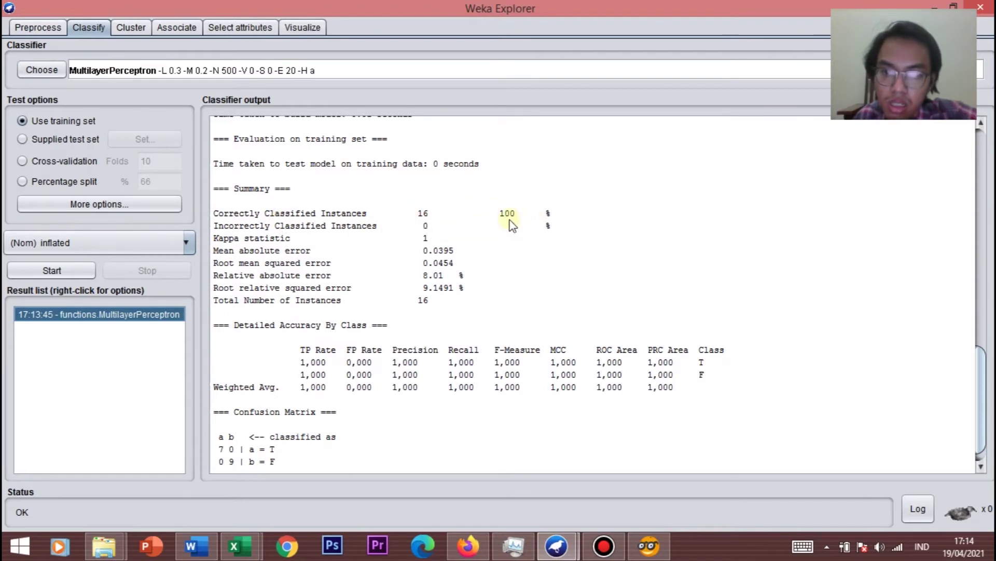
scroll(478, 303, up, 1)
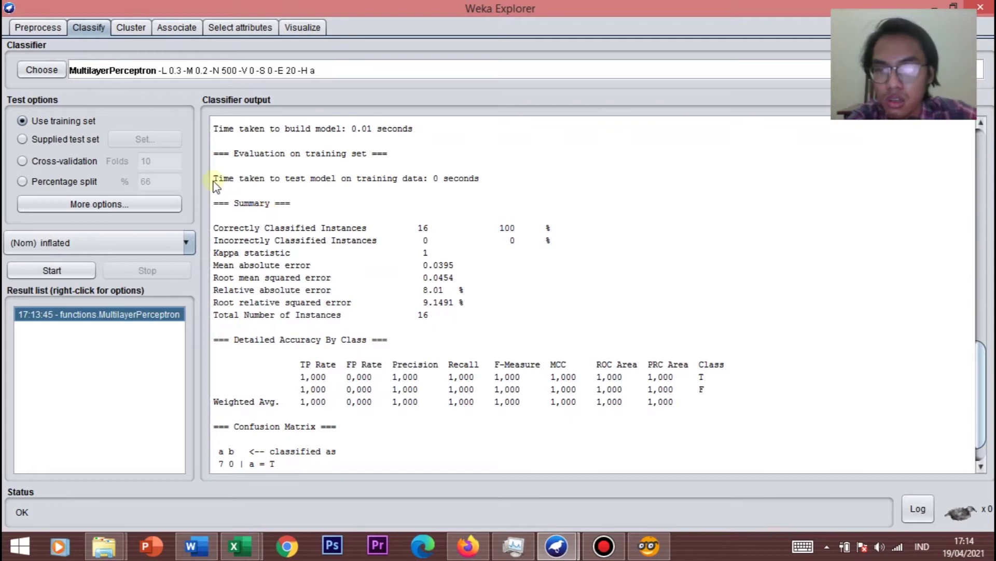
Step: Set the GUI option of the MultilayerPerceptron classifier to True and apply the settings
click(133, 74)
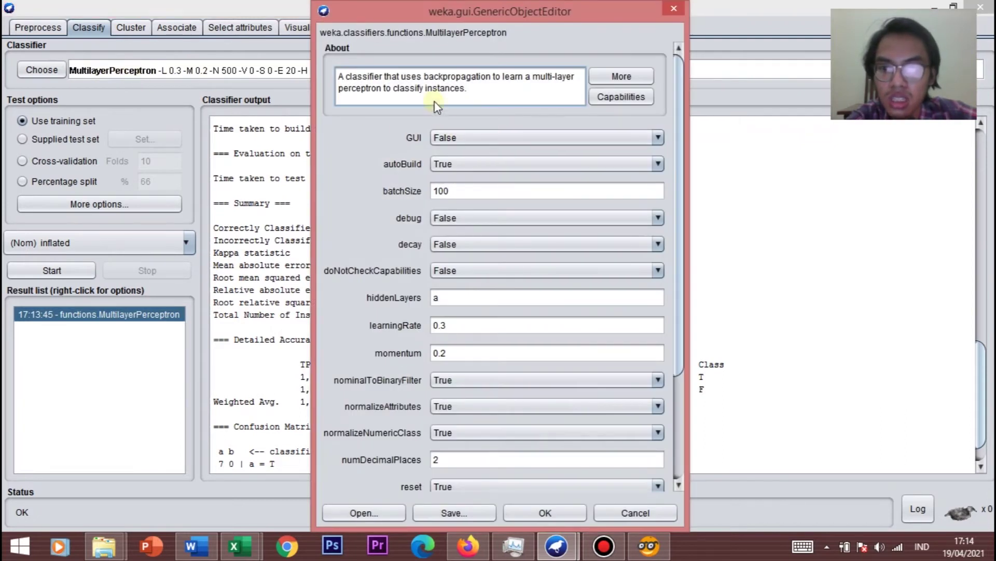
click(490, 139)
click(480, 158)
mouse_move(521, 7)
mouse_down()
mouse_move(521, 58)
mouse_move(521, 18)
mouse_up()
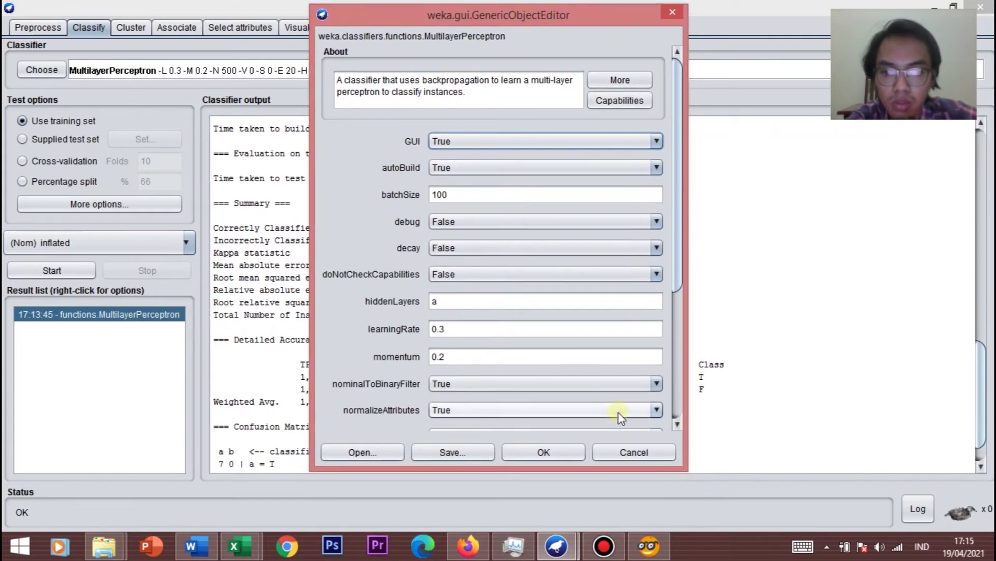
click(561, 457)
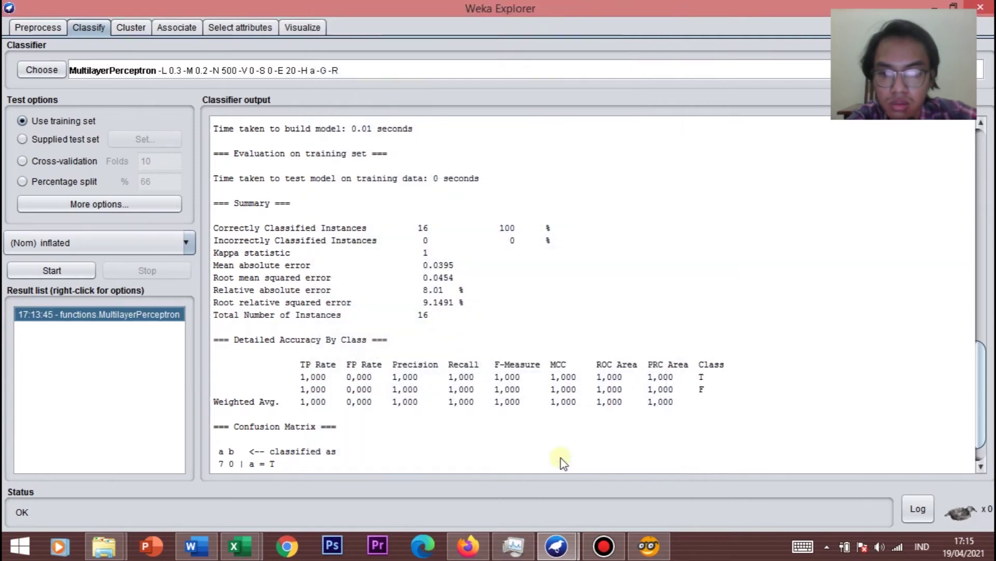
Step: Rerun the classification, train the displayed neural network for 500 epochs with learning rate 0.3 and momentum 0.2, and accept it
click(51, 269)
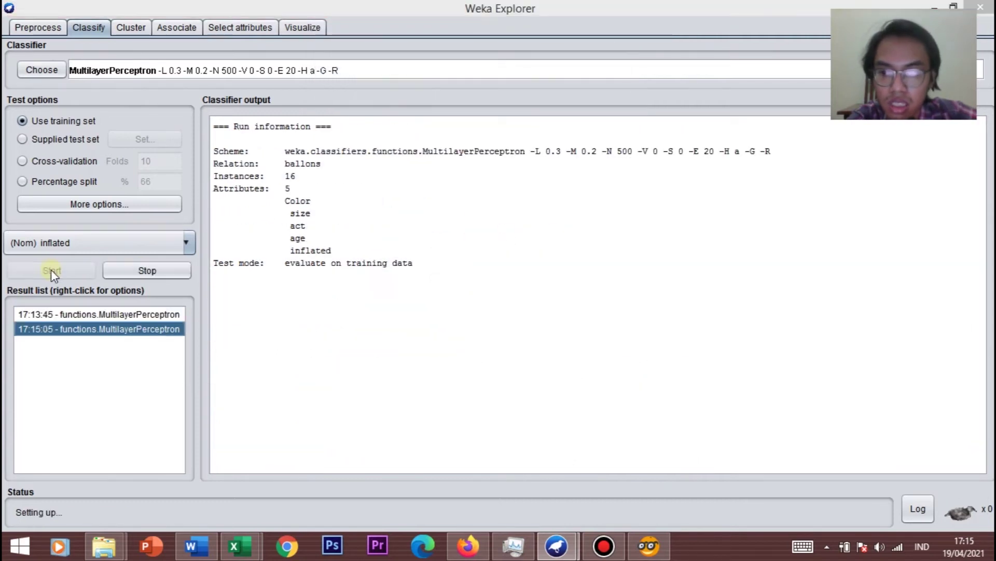
drag(269, 16, 416, 42)
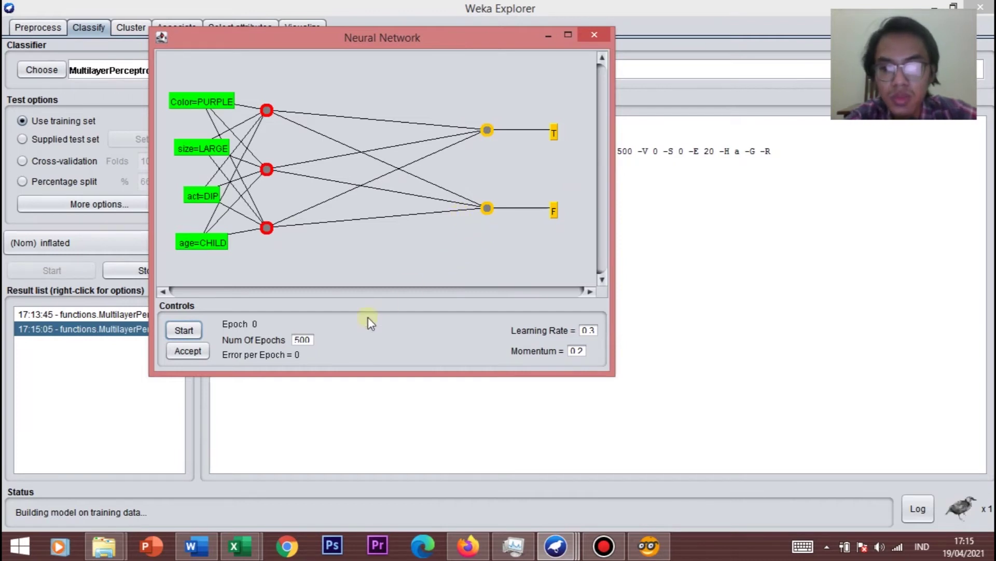
click(184, 331)
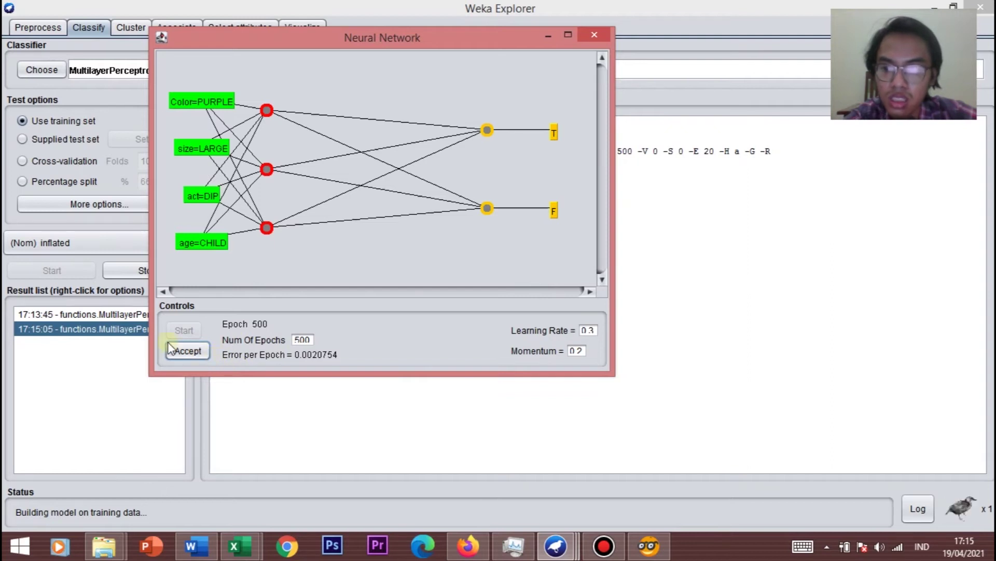
click(194, 356)
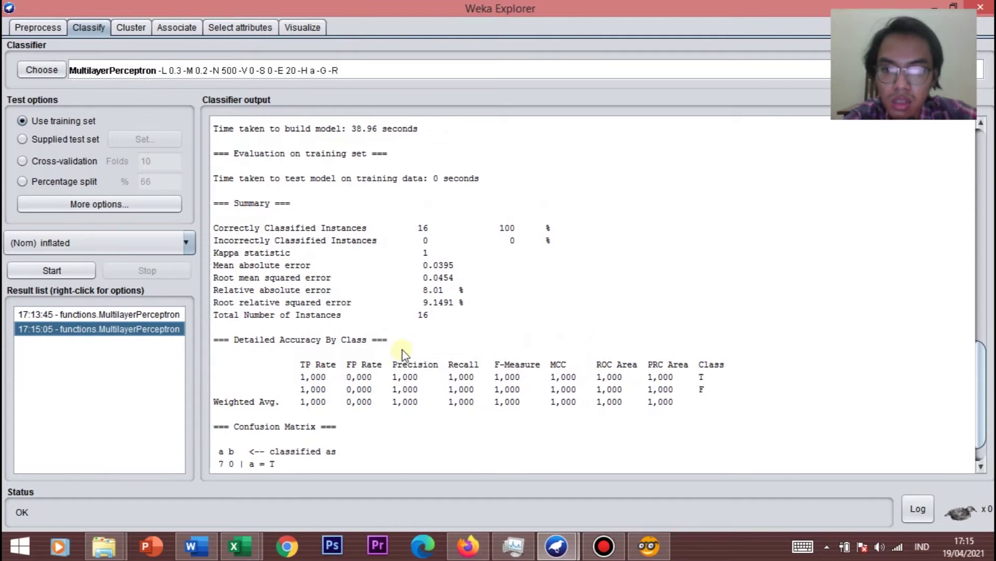
Step: Compare the evaluation summaries of the first two MultilayerPerceptron runs in the result list
click(149, 315)
click(148, 329)
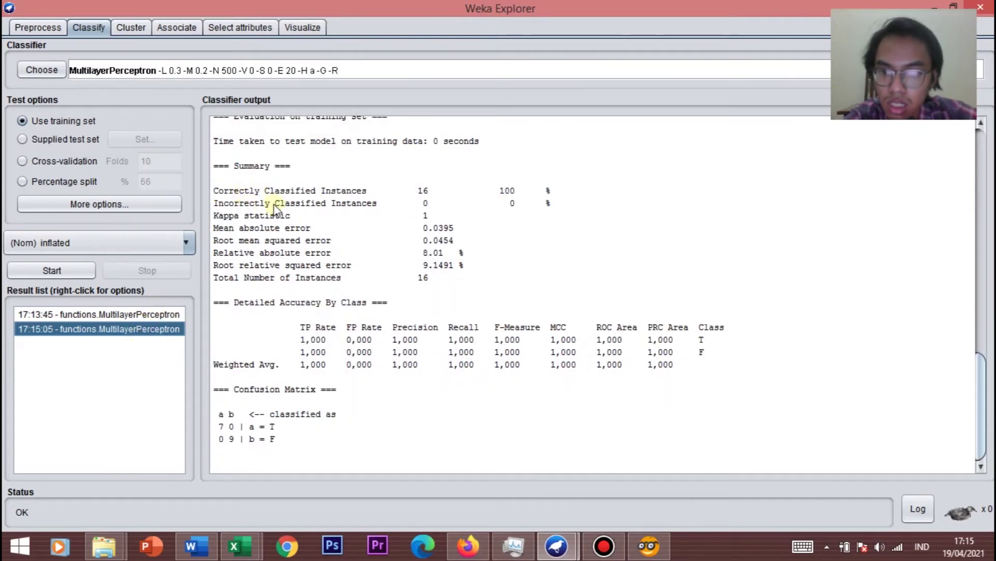
click(154, 315)
click(149, 330)
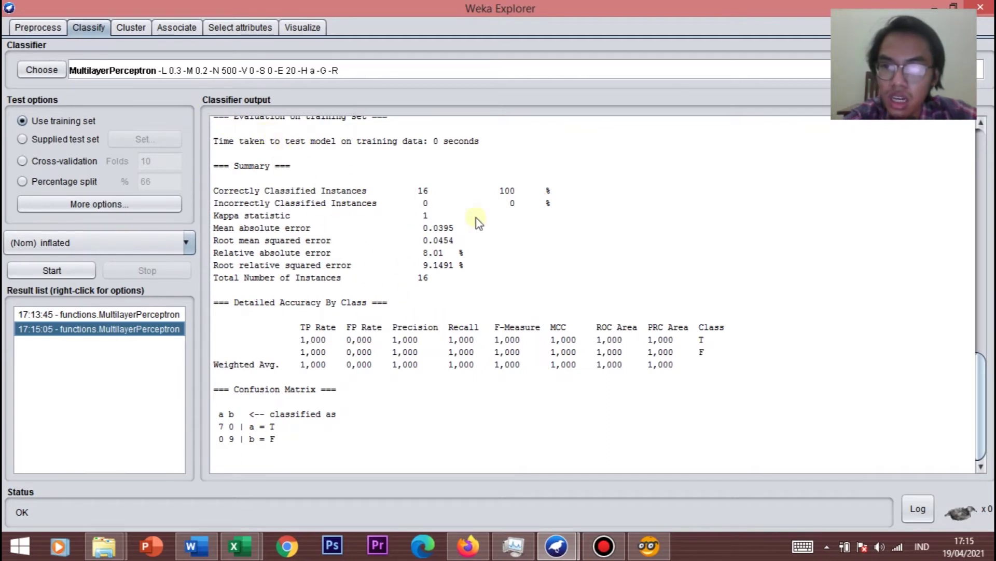
click(149, 74)
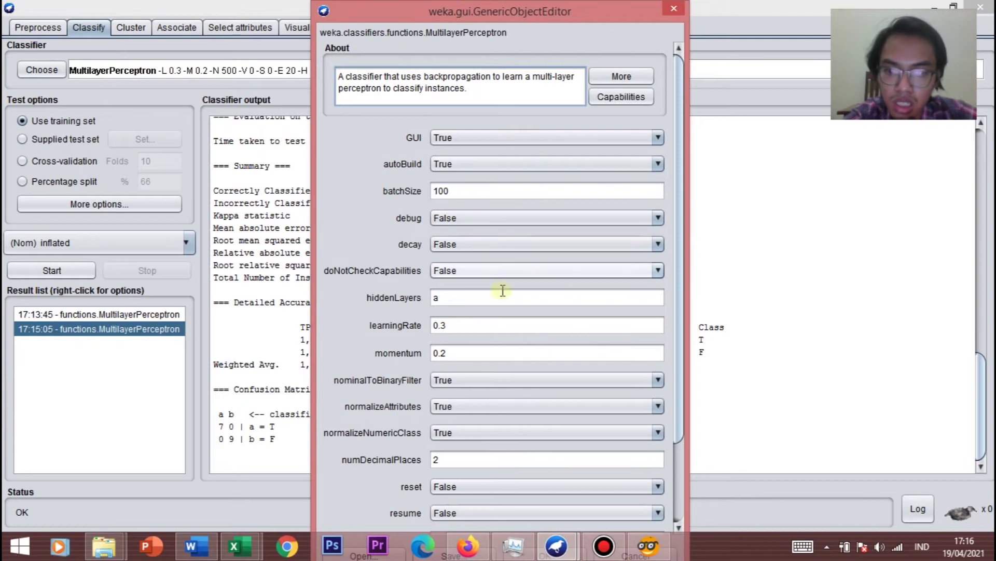
mouse_move(524, 8)
mouse_down()
mouse_move(524, 40)
mouse_move(525, 8)
mouse_up()
drag(483, 296, 423, 298)
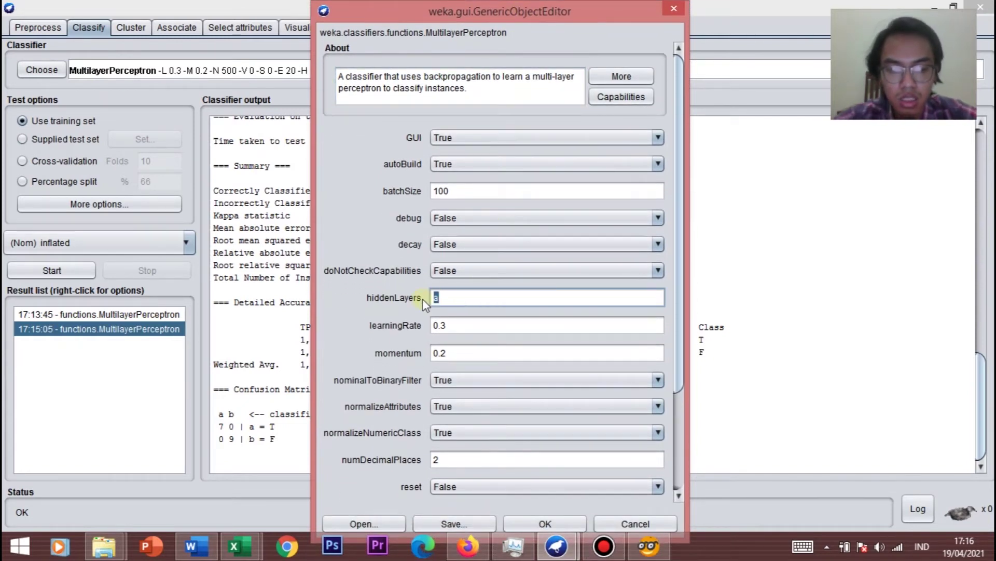
click(671, 8)
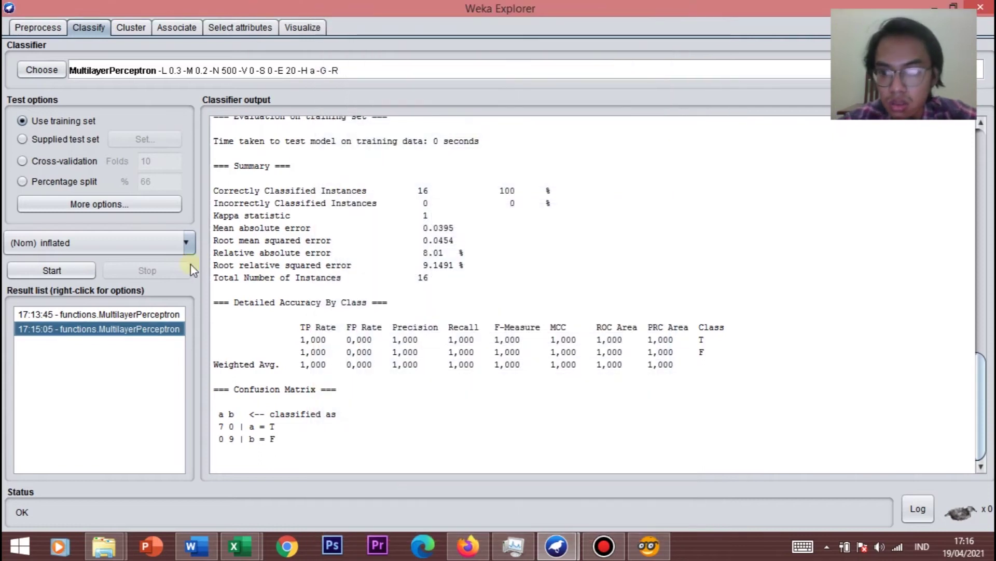
Step: Rerun the classification with hiddenLayers set to a and accept the displayed neural network without training it
click(74, 271)
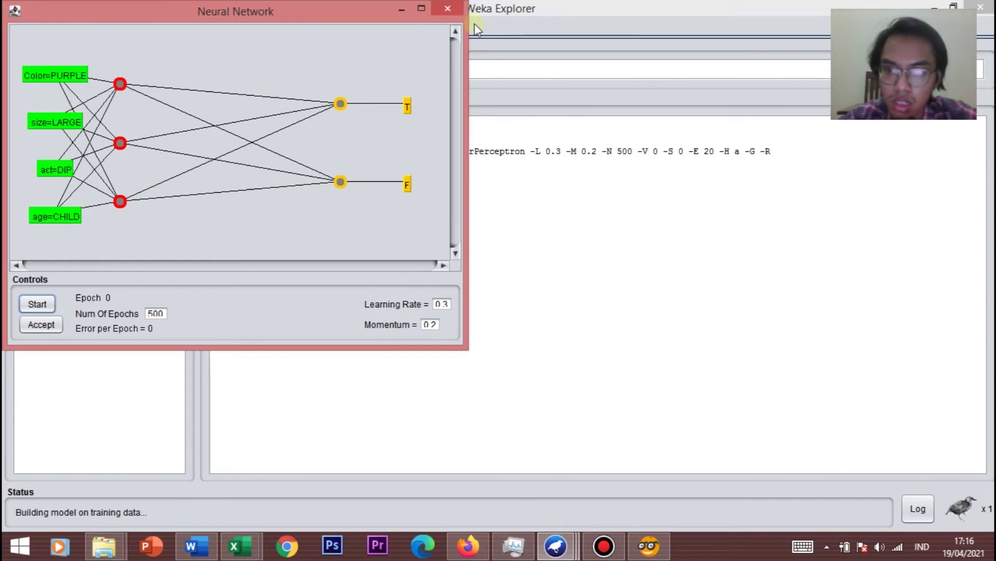
click(447, 7)
click(286, 209)
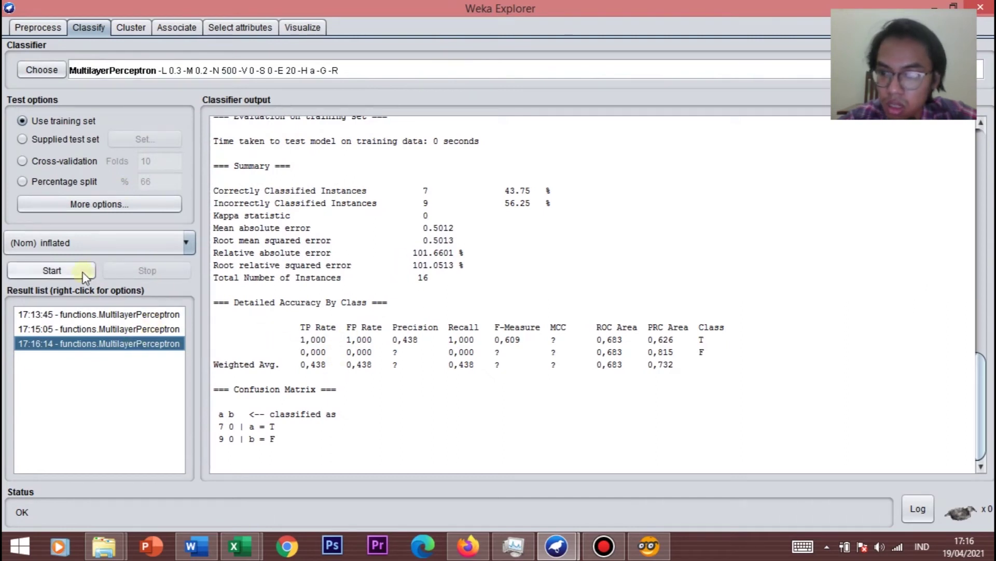
Step: Set hiddenLayers of the MultilayerPerceptron classifier to 3 and apply the settings
click(136, 72)
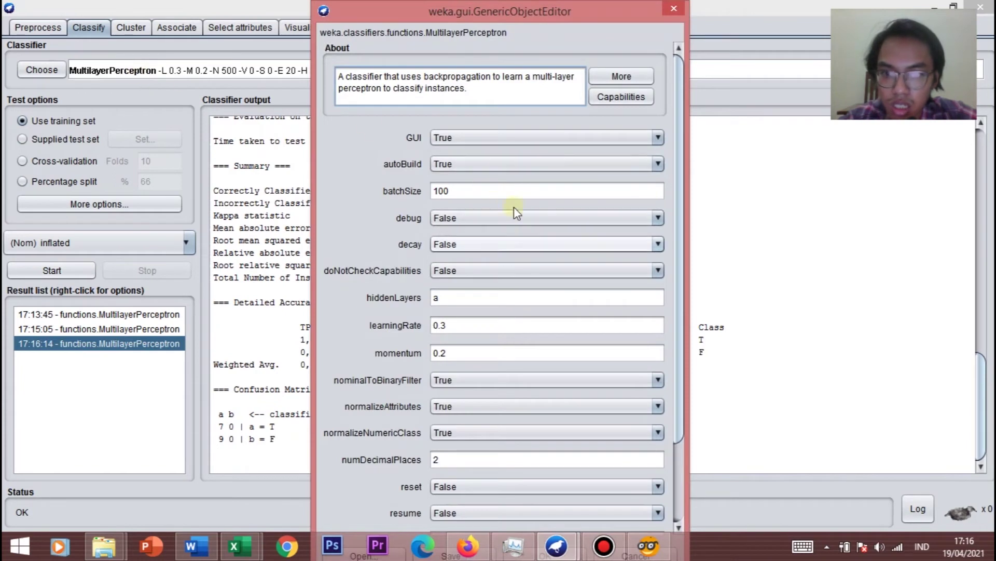
click(674, 8)
click(119, 76)
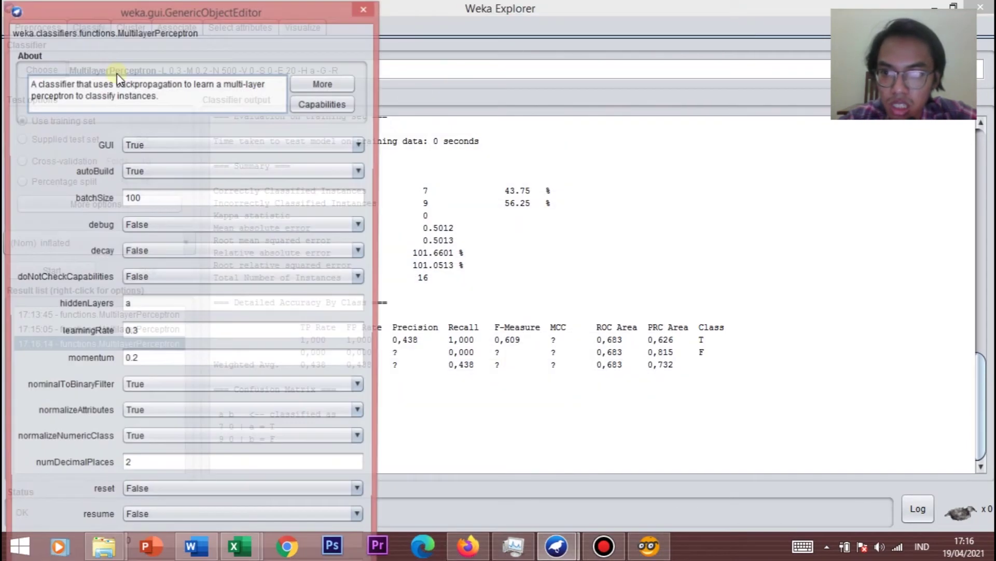
drag(247, 5, 444, 7)
click(327, 306)
text(3)
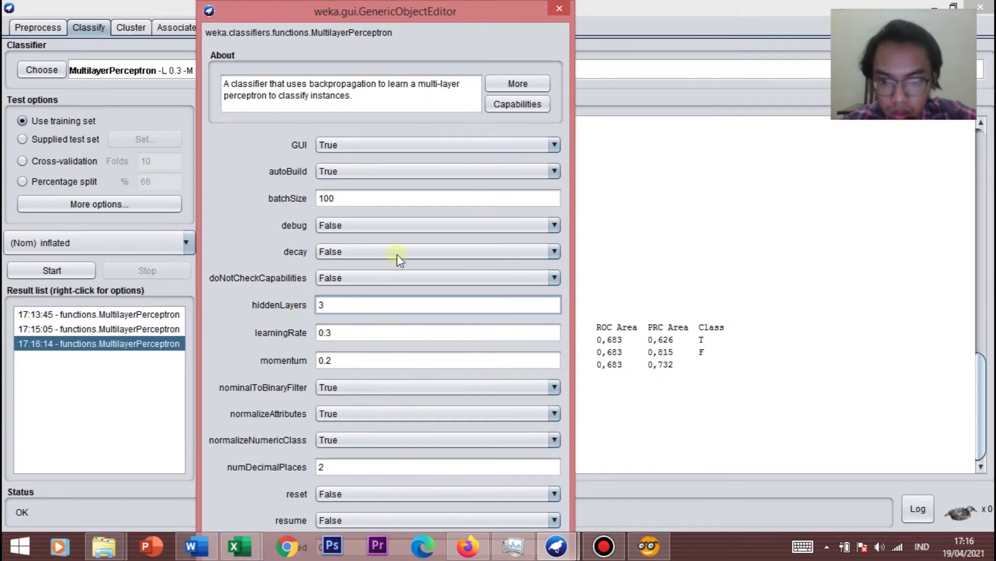
mouse_move(472, 21)
mouse_down()
mouse_move(469, 75)
mouse_move(488, 22)
mouse_up()
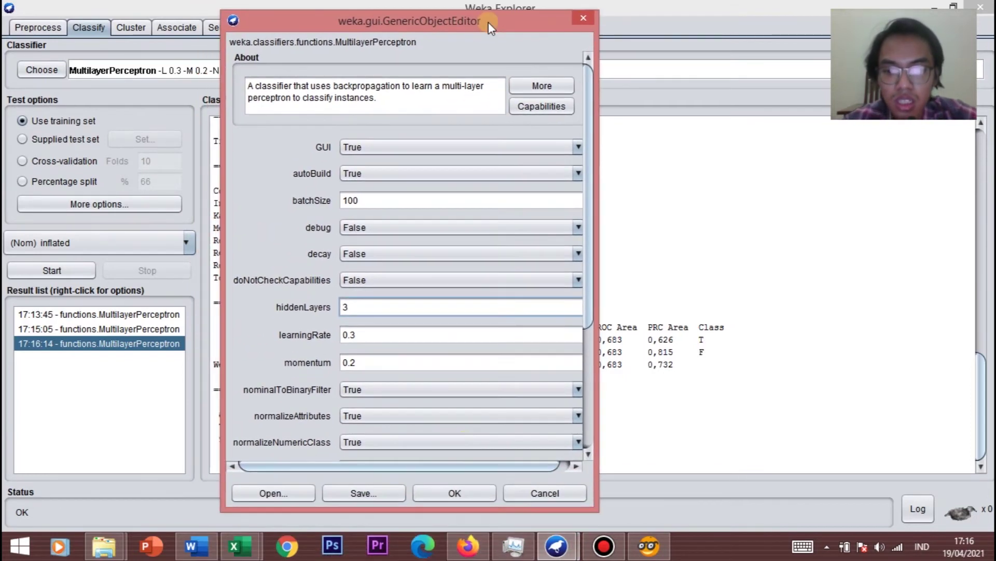
click(456, 492)
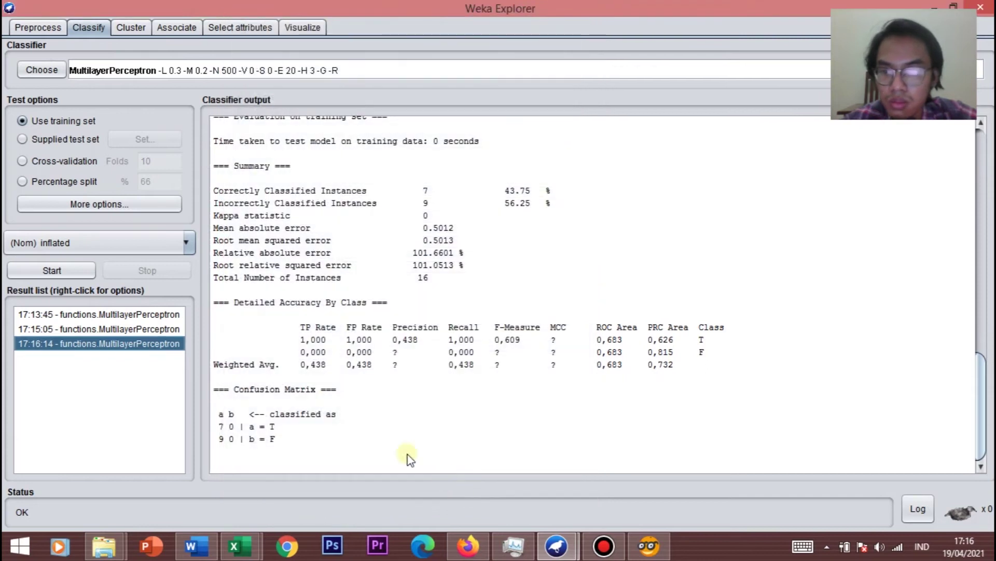
Step: Run the classification with hiddenLayers 3 and accept the displayed neural network without training it
click(58, 270)
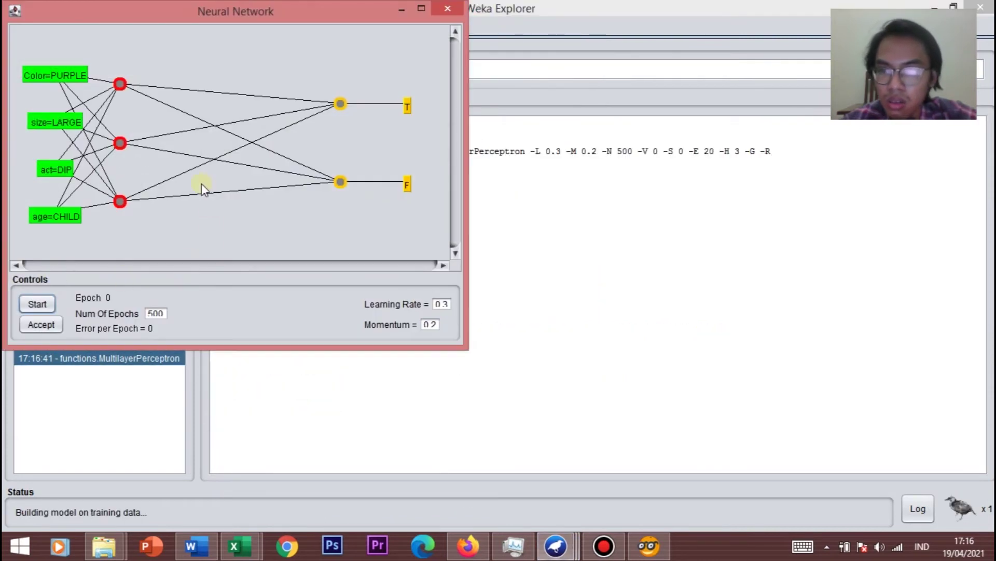
click(445, 8)
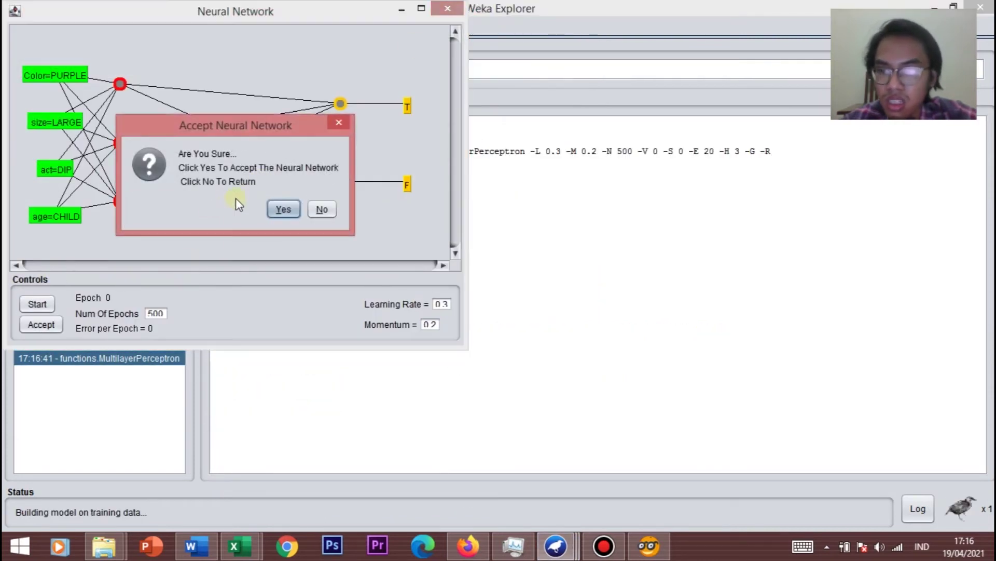
click(283, 206)
Step: Set hiddenLayers of the MultilayerPerceptron classifier to 5 and apply the settings
click(114, 71)
click(467, 297)
drag(467, 297, 392, 301)
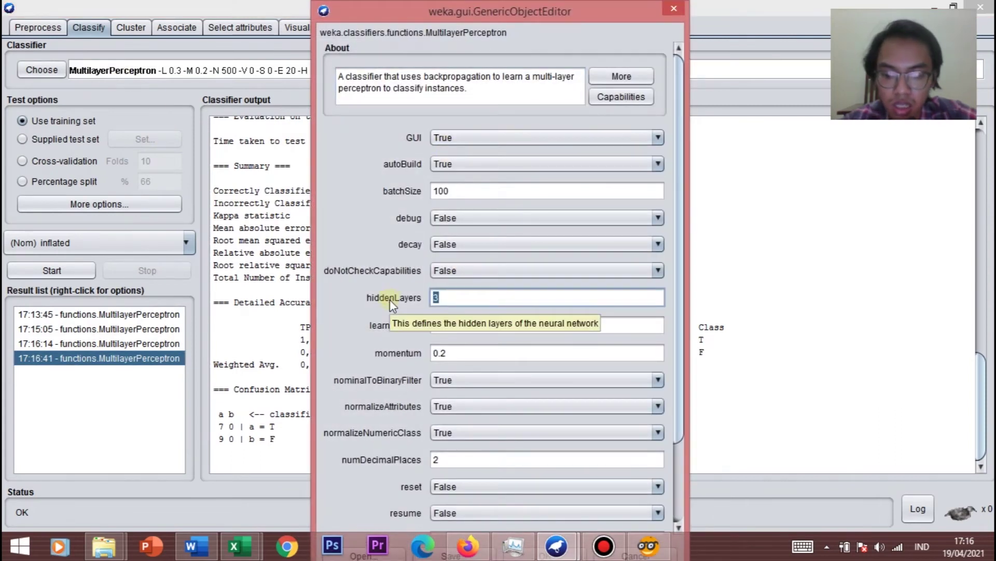
text(5)
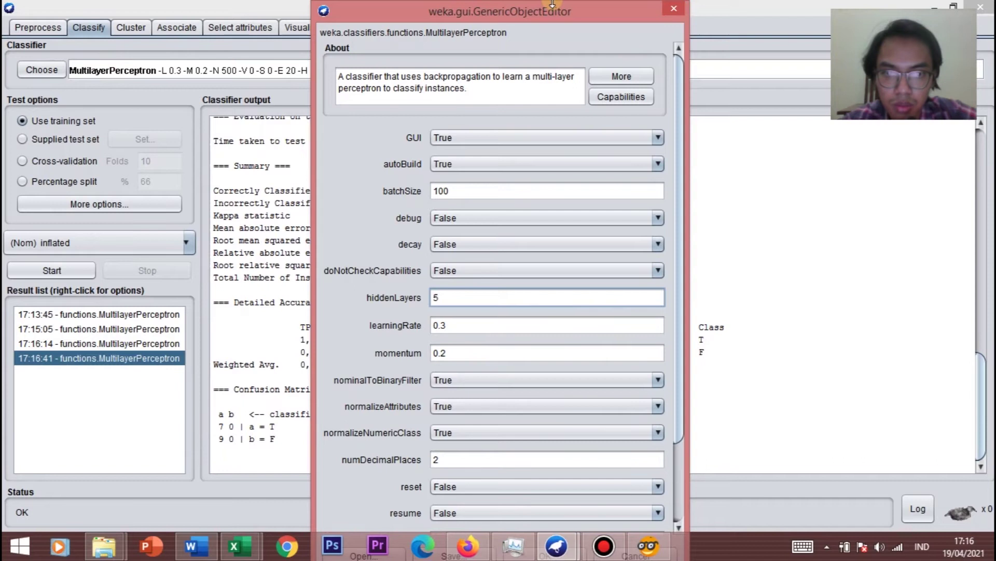
drag(552, 12, 555, 24)
click(553, 494)
Step: Run the classification with hiddenLayers 5, train the displayed network for 500 epochs, and accept it
click(61, 275)
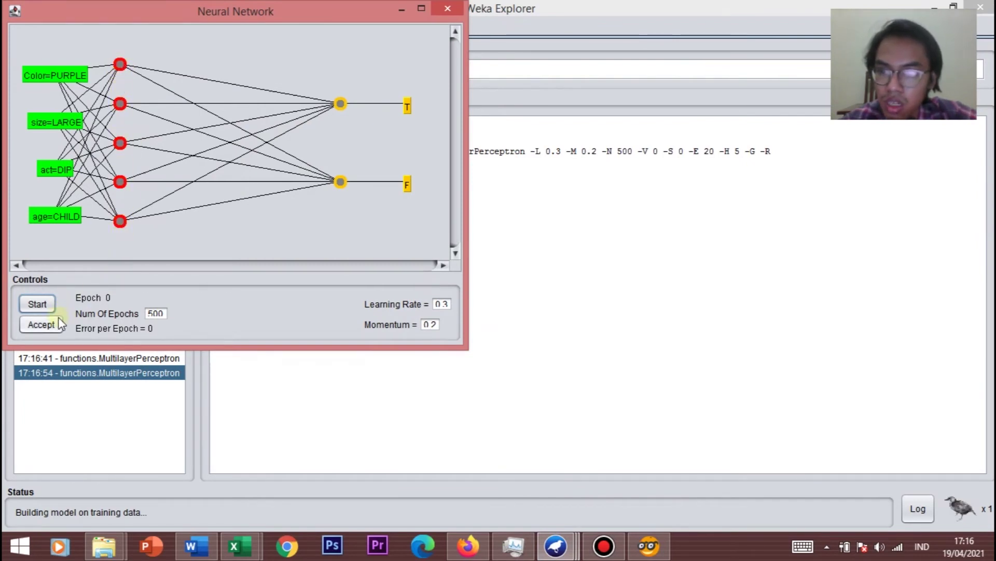
click(48, 307)
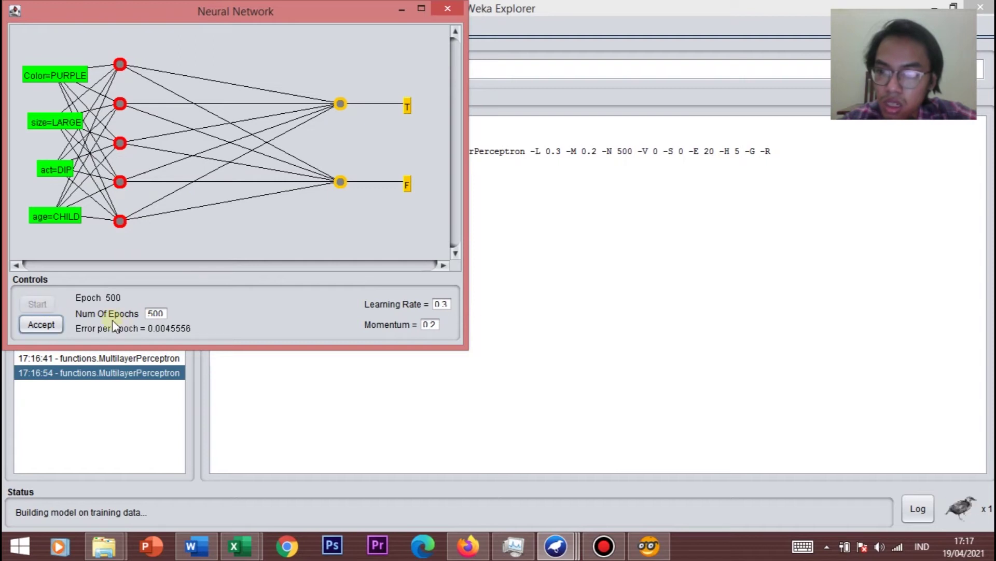
click(41, 325)
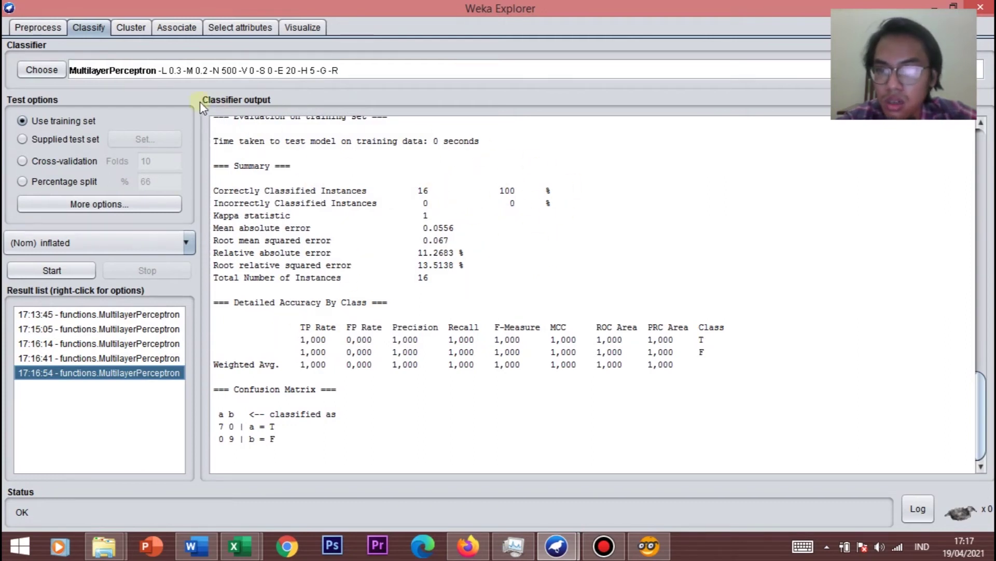
Step: Set hiddenLayers of the MultilayerPerceptron classifier to "5, 4" for two hidden layers and apply the settings
click(157, 73)
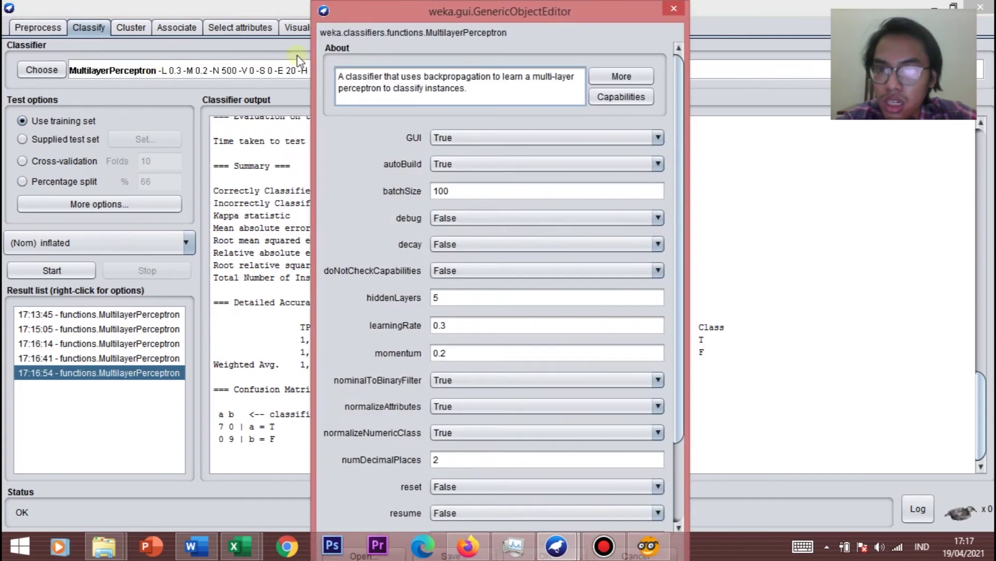
drag(530, 4, 531, 45)
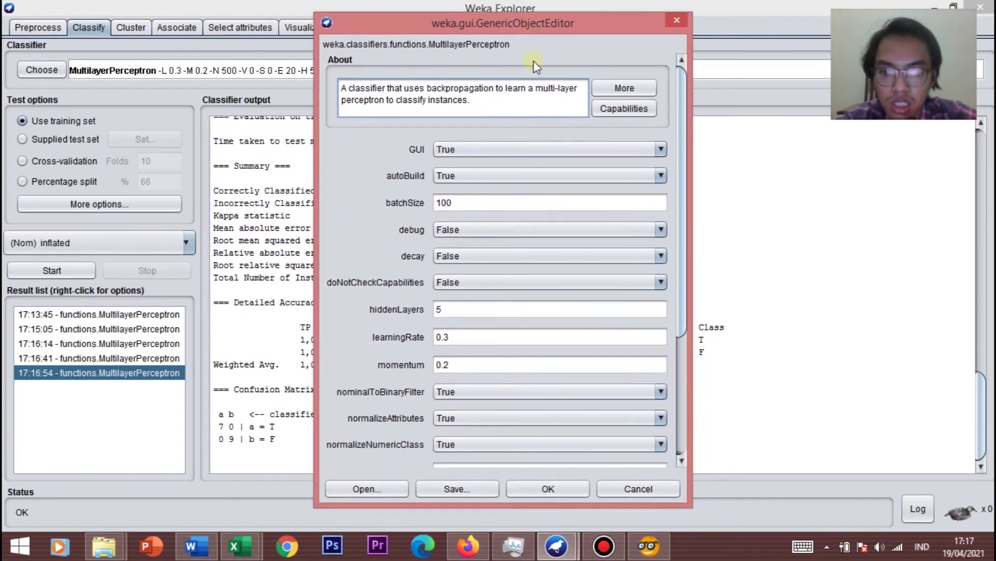
click(485, 310)
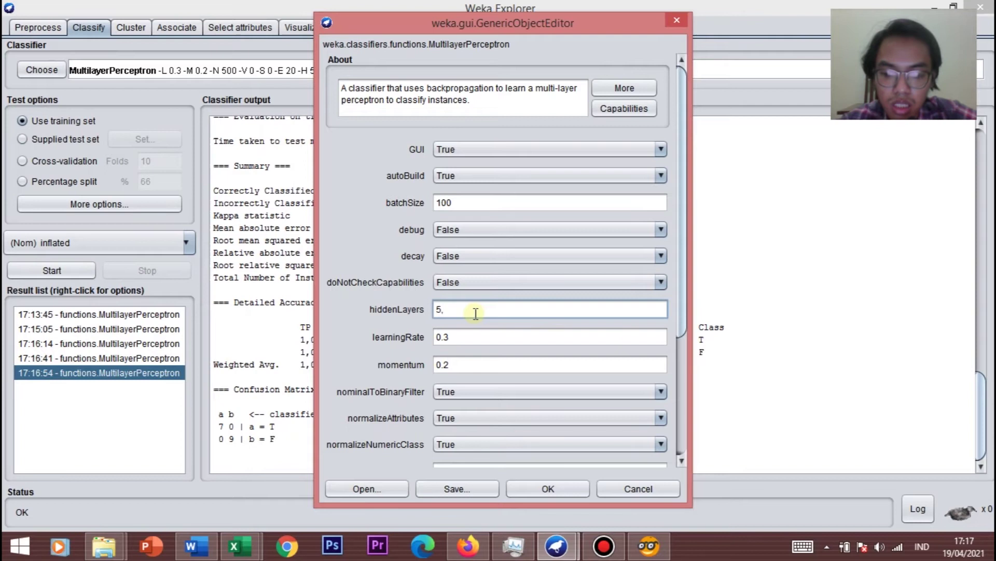
text(4)
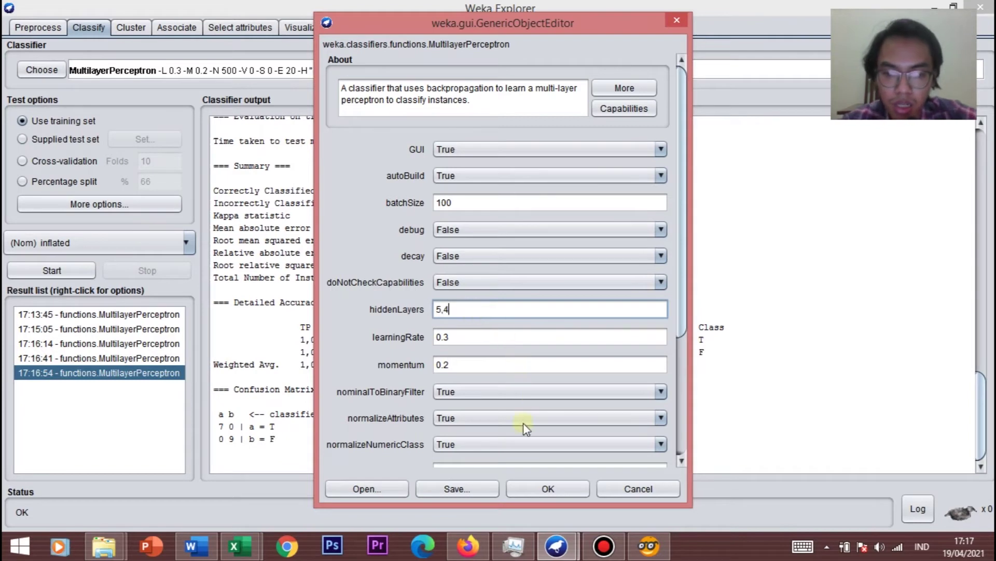
click(569, 493)
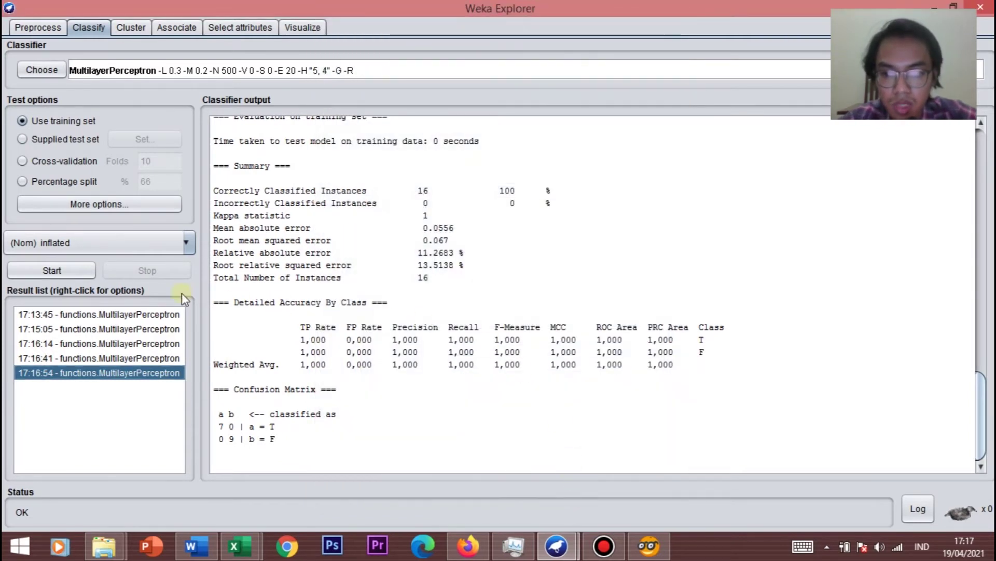
Step: Run the classification with two hidden layers, train the displayed network for 500 epochs, and accept it
click(60, 270)
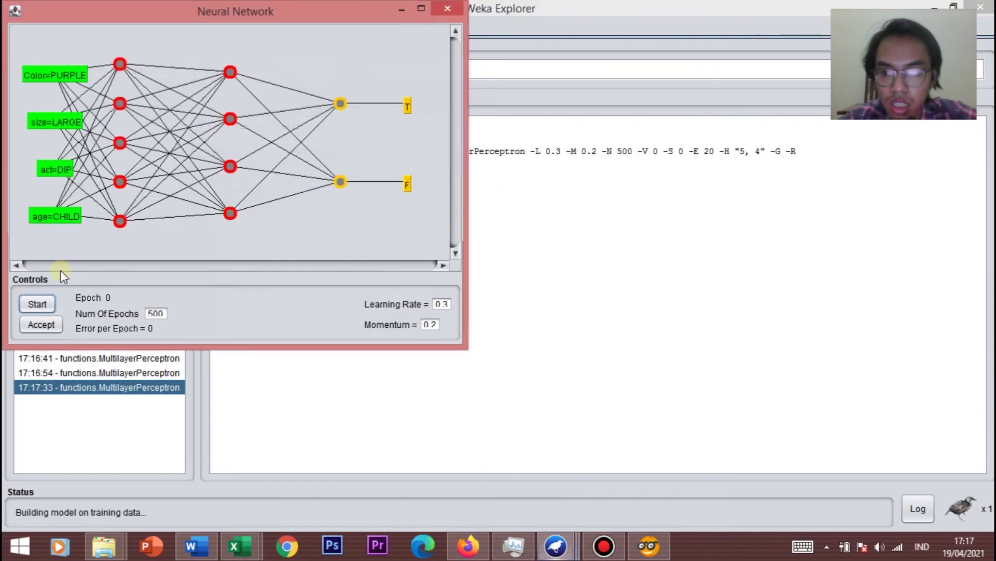
drag(260, 8, 422, 25)
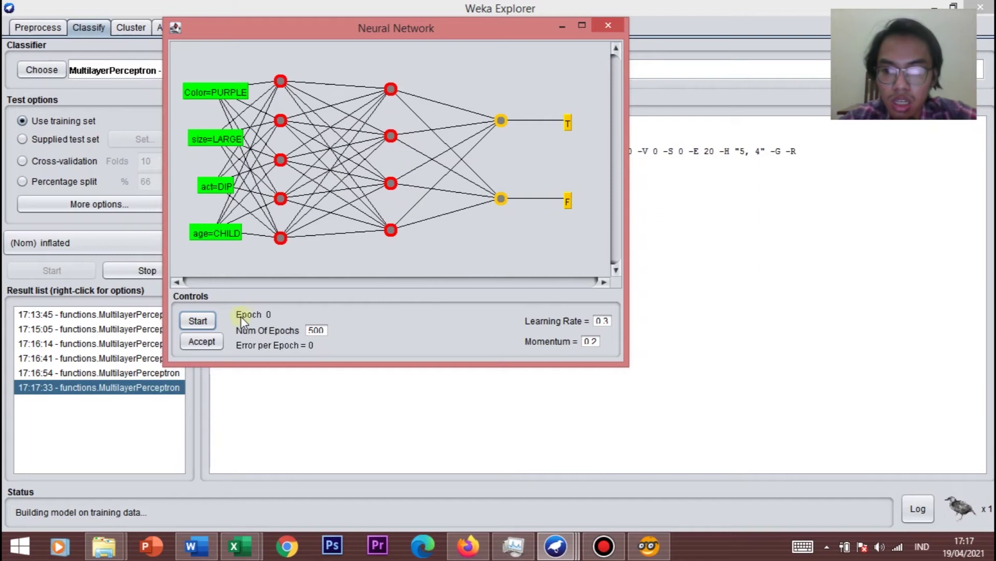
click(207, 323)
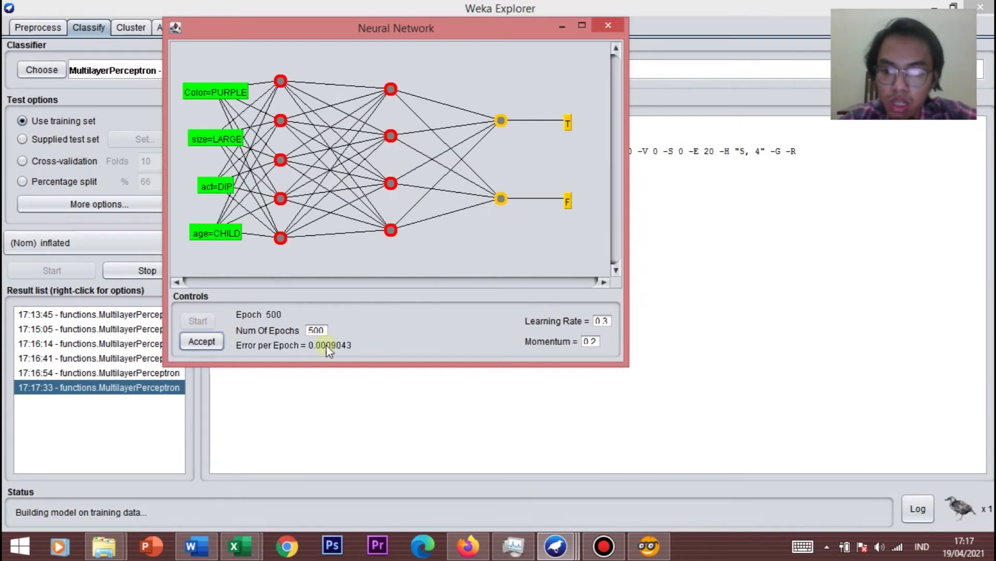
click(207, 344)
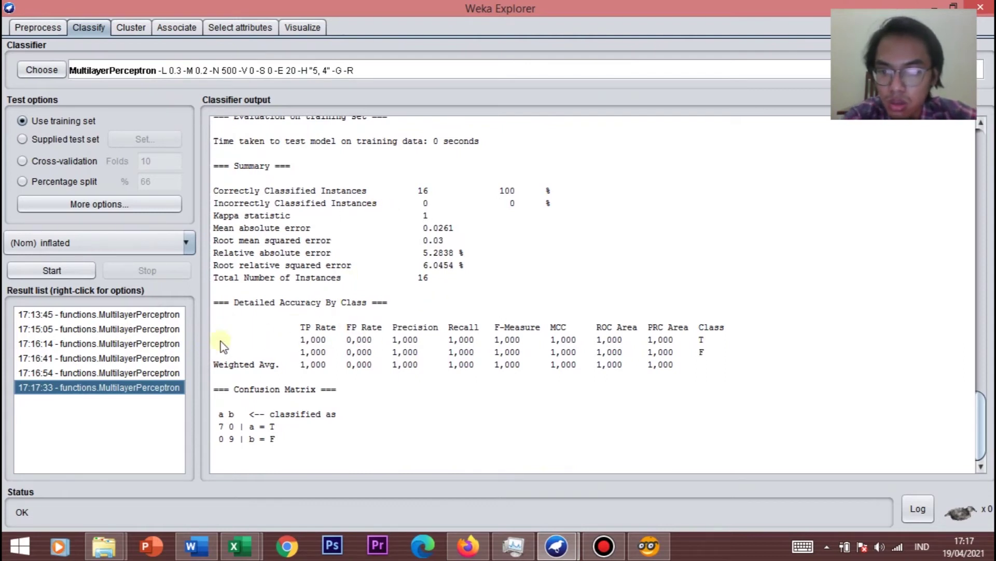
Step: Compare the accuracy and error measures of the one-hidden-layer run (5) with those of the two-hidden-layer run (5, 4)
scroll(269, 204, up, 1)
scroll(250, 207, down, 1)
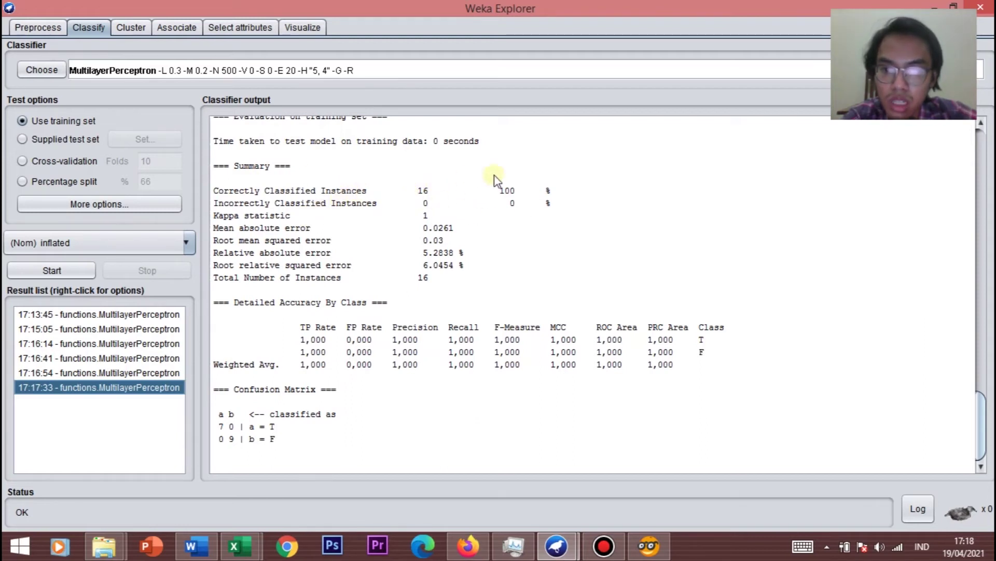
click(165, 373)
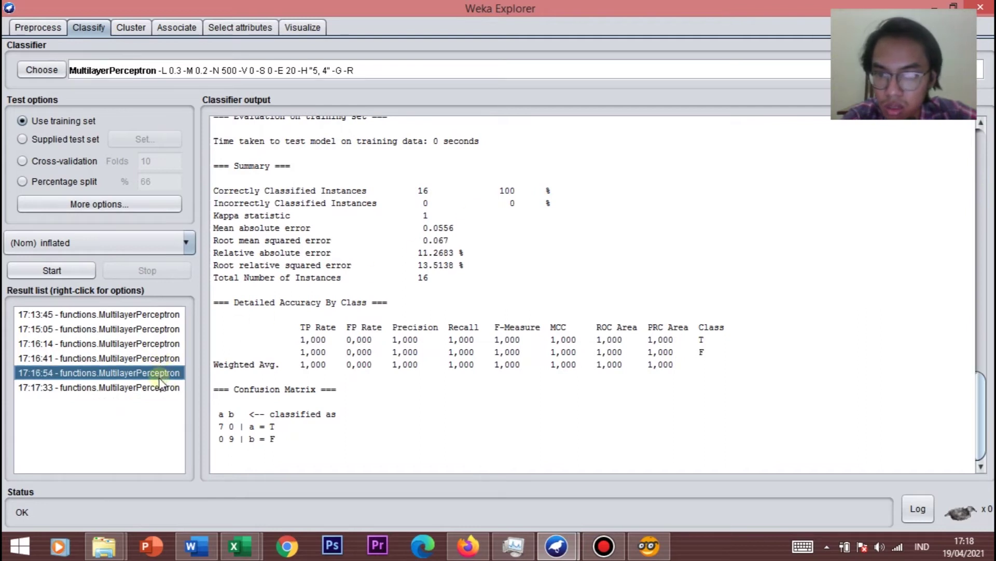
click(158, 389)
click(155, 375)
click(156, 389)
click(156, 374)
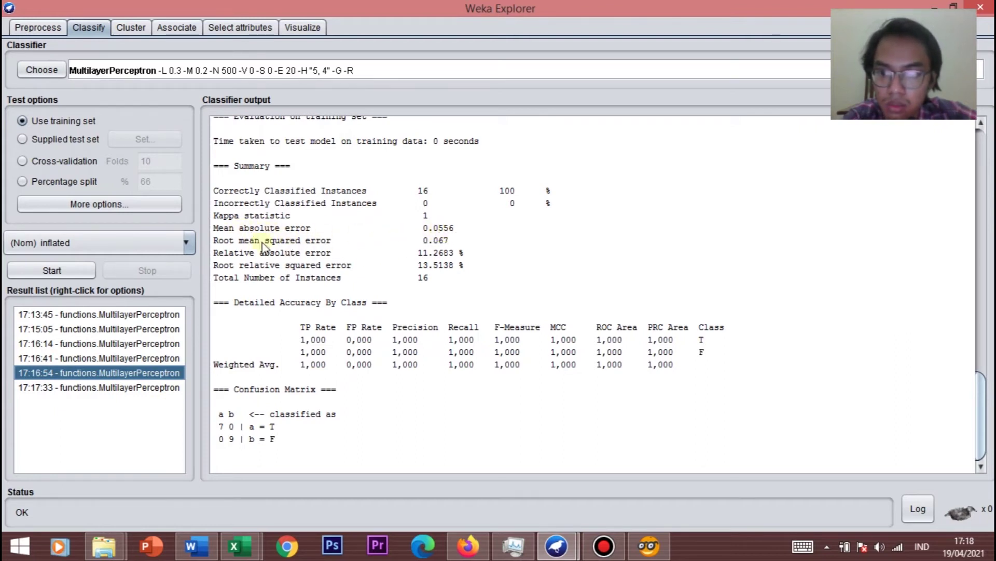
click(154, 388)
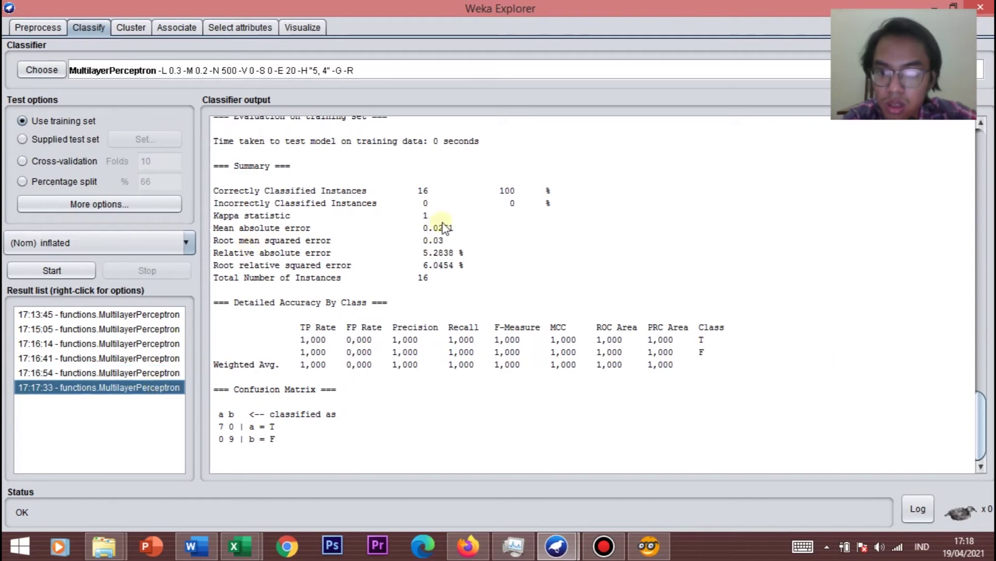
click(146, 372)
click(147, 387)
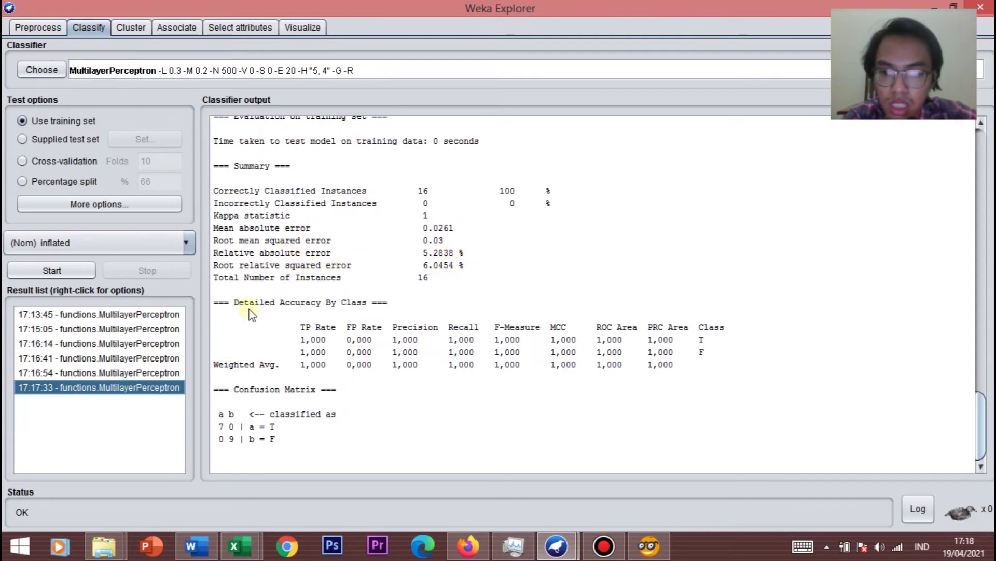
click(146, 372)
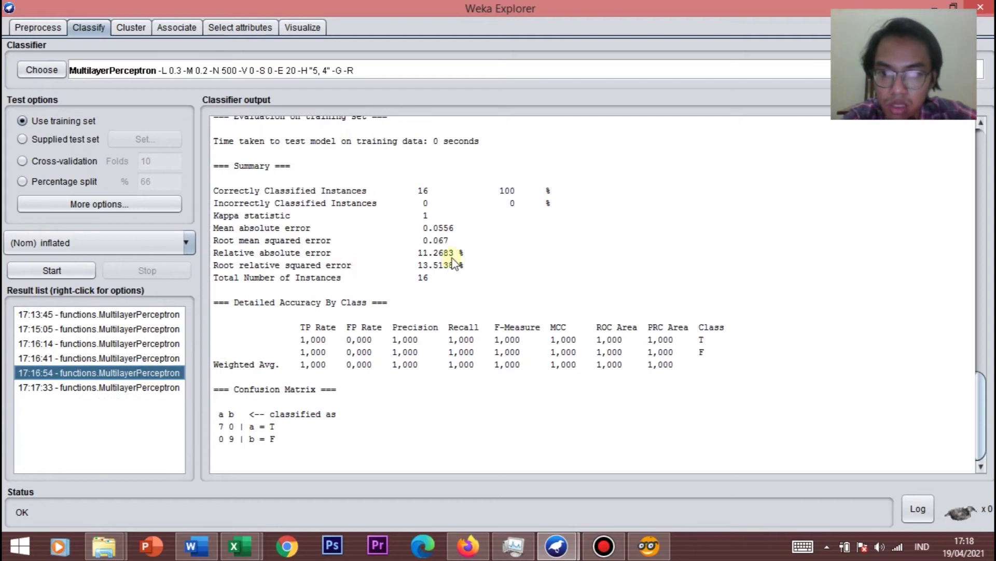
click(166, 389)
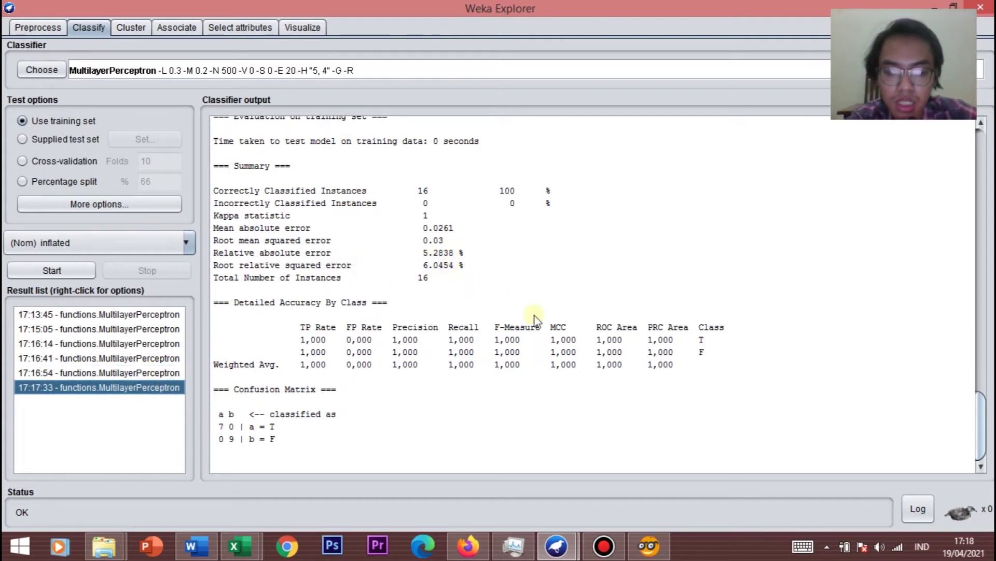
Step: Switch to Firefox and review the tasks of the UTS Data Mining assignment in Google Classroom
click(605, 549)
click(656, 218)
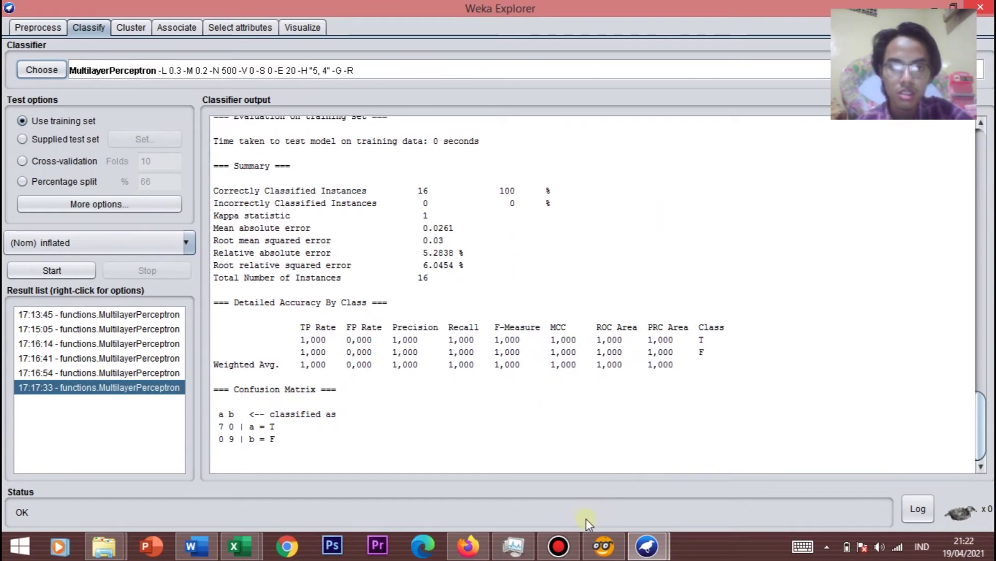
click(481, 534)
click(275, 16)
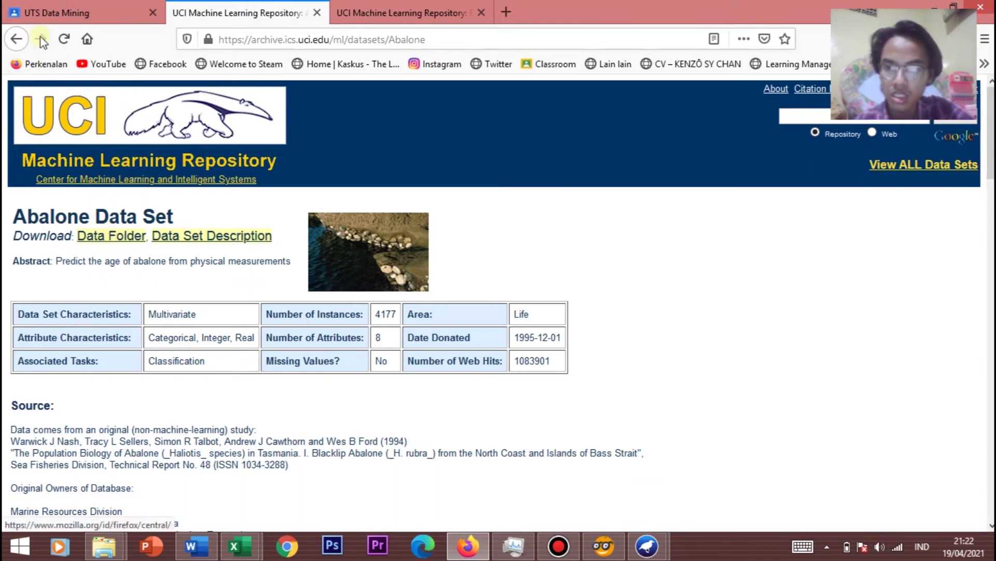
click(76, 8)
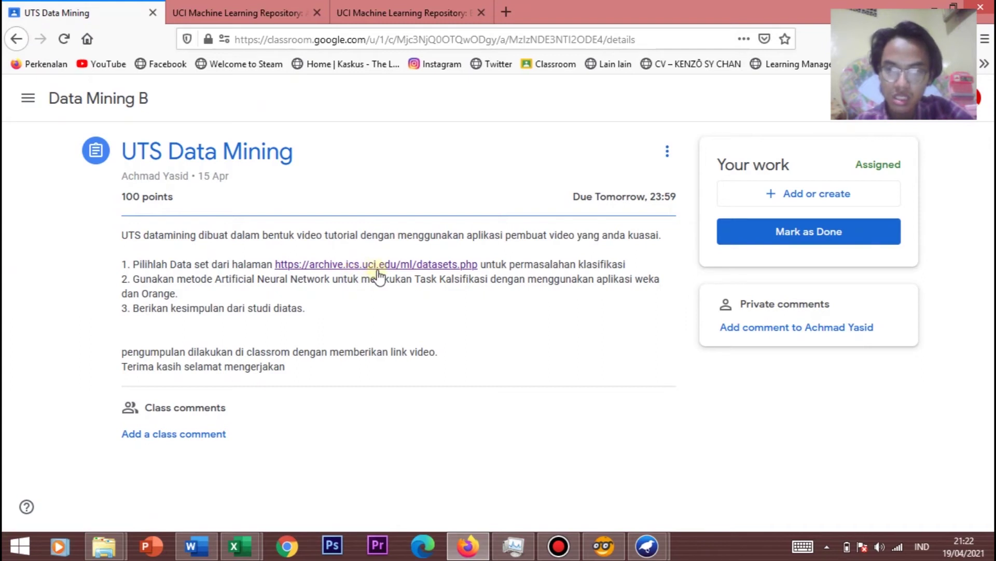
Step: Open the Abalone data set from the UCI data set list and look at its abalone.data download without saving the file
click(266, 9)
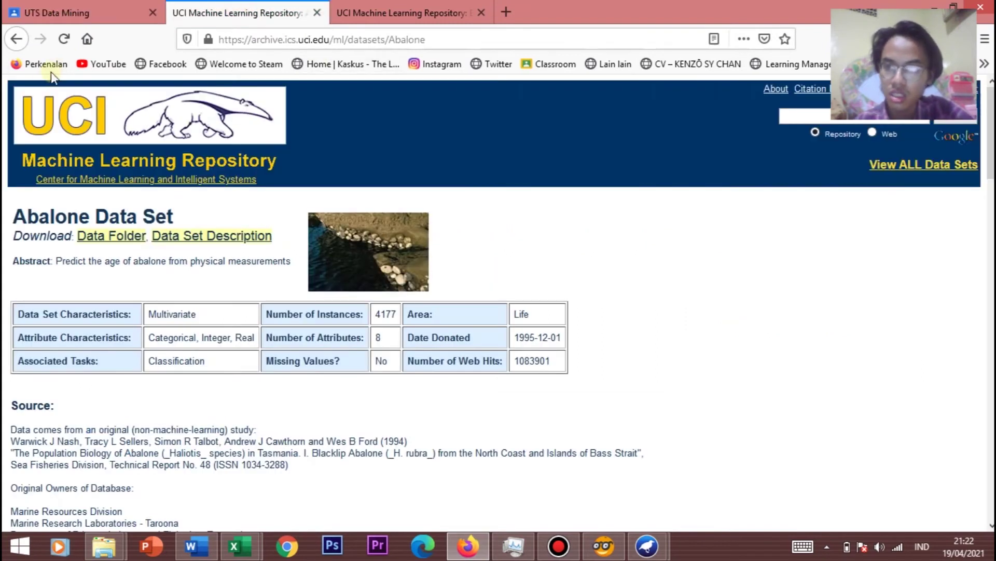
click(11, 39)
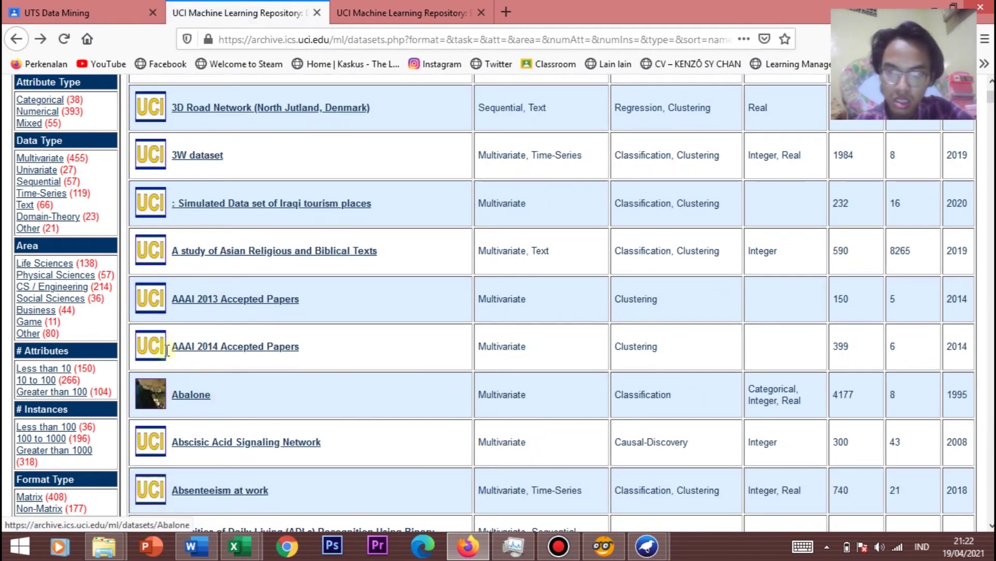
click(191, 395)
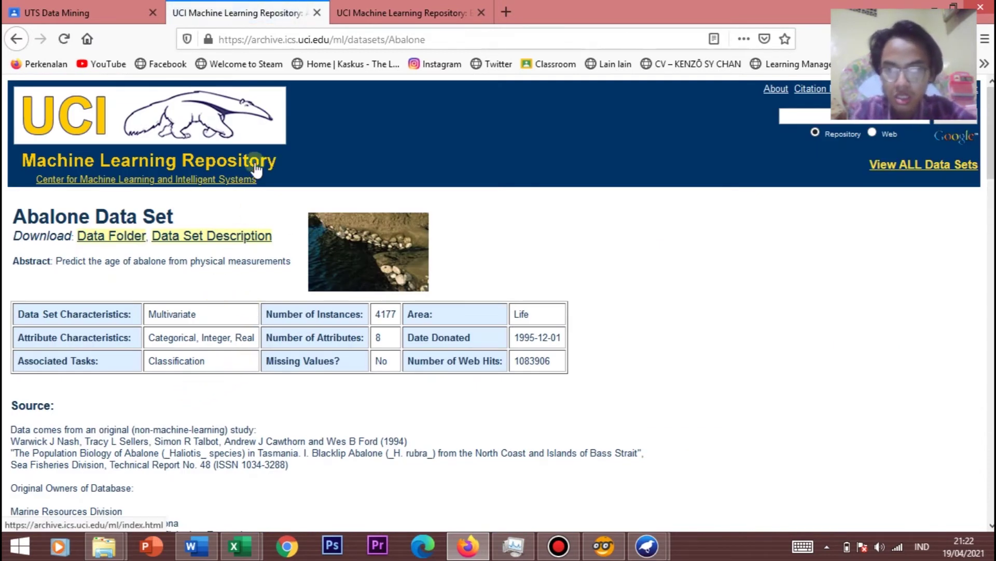
click(124, 242)
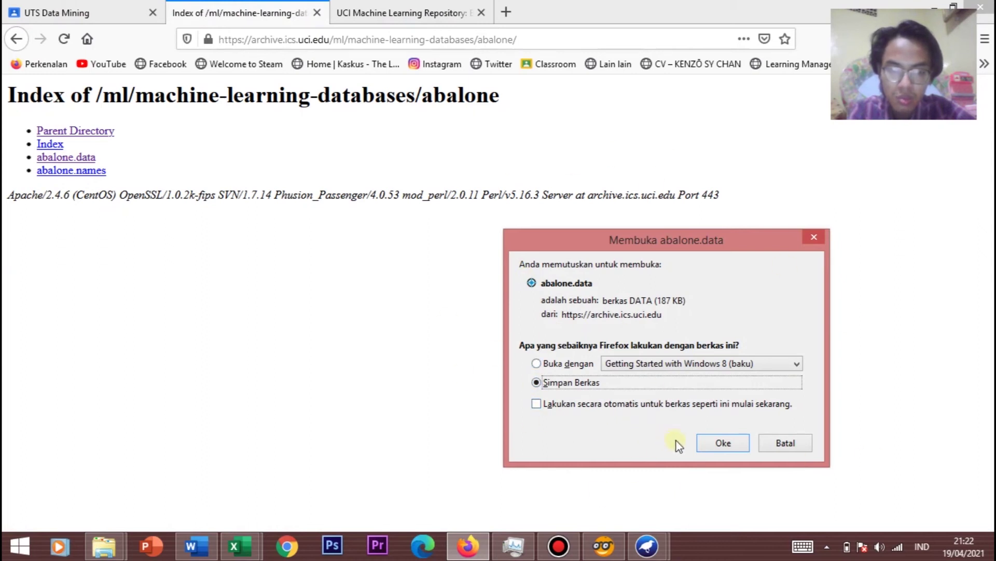
click(785, 443)
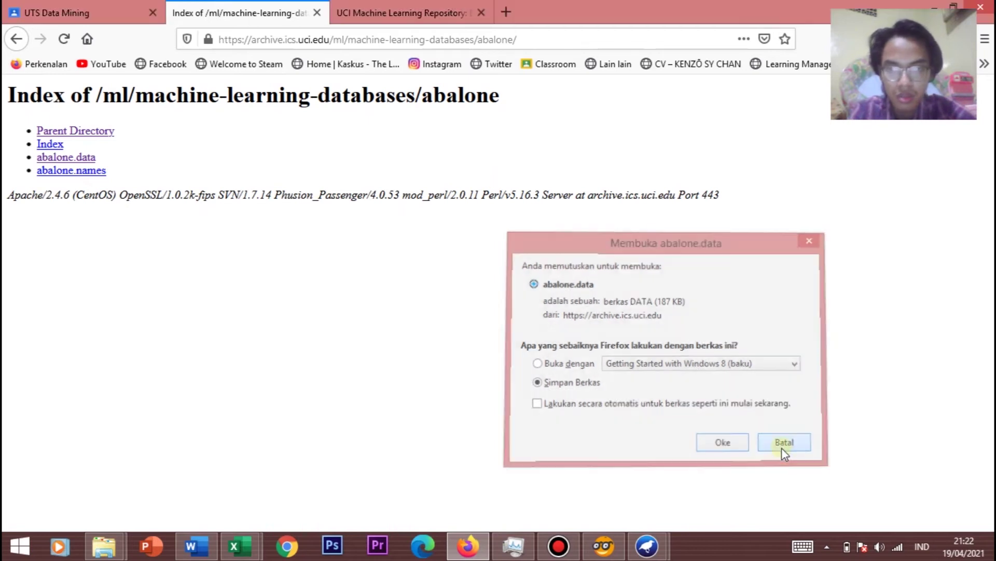
click(18, 40)
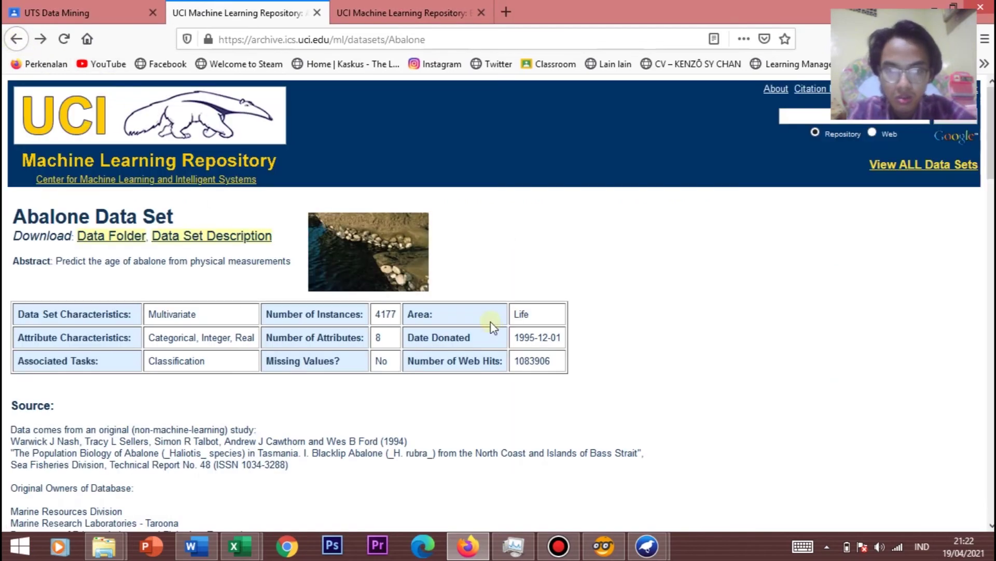
Step: Switch to Orange, add a File widget to the empty canvas, and load abalonedata.csv in it
click(621, 542)
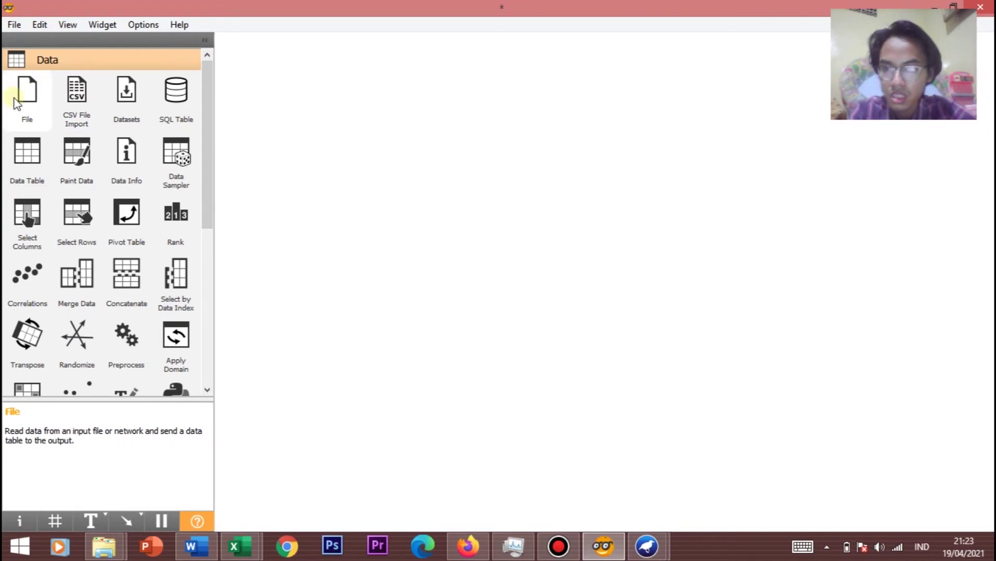
click(32, 95)
drag(51, 104, 300, 106)
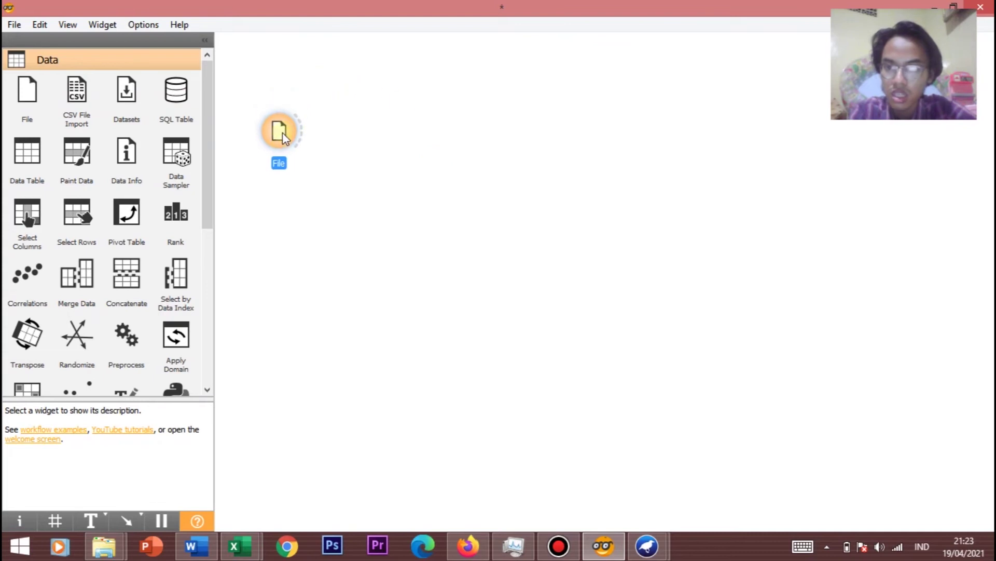
double_click(280, 136)
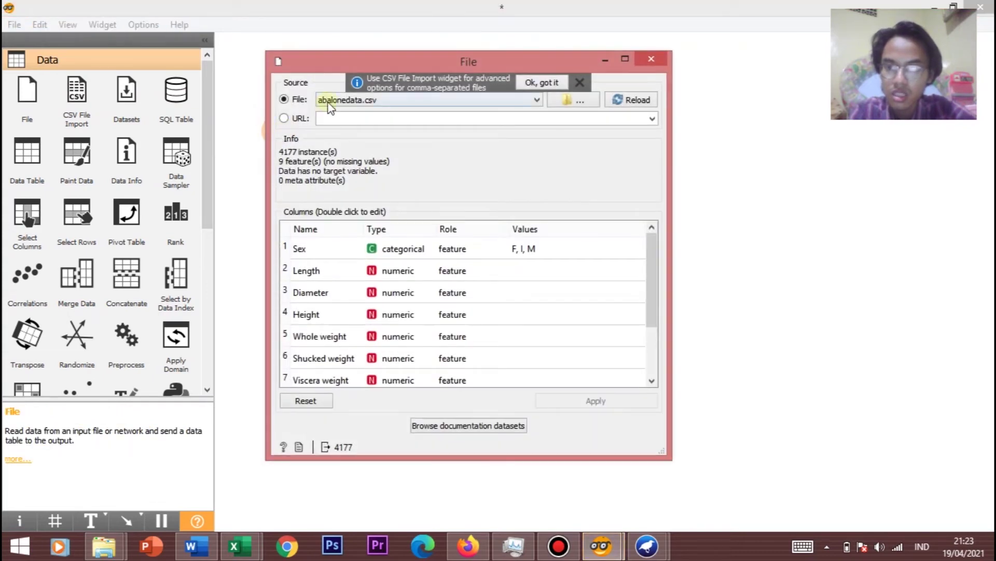
click(415, 102)
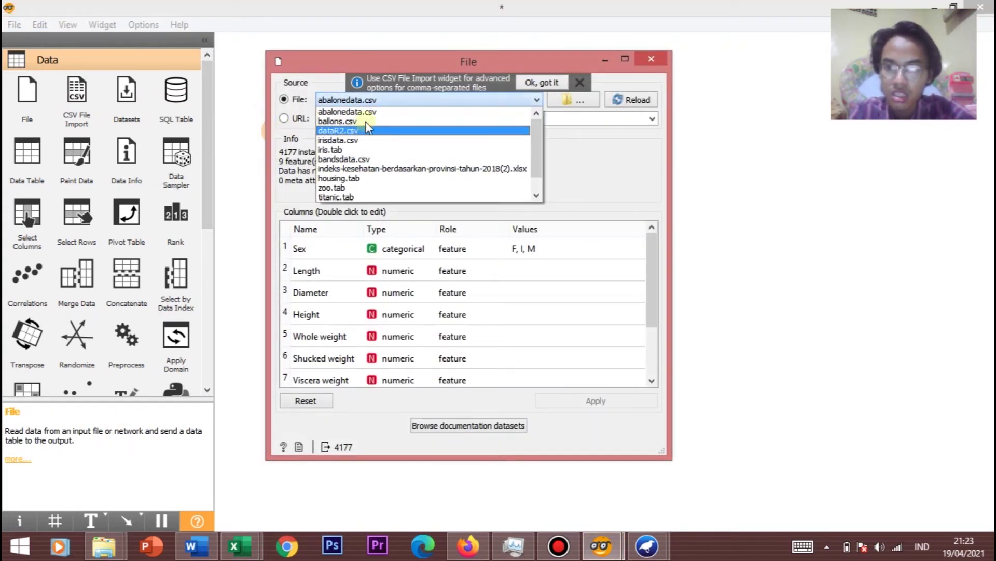
click(356, 112)
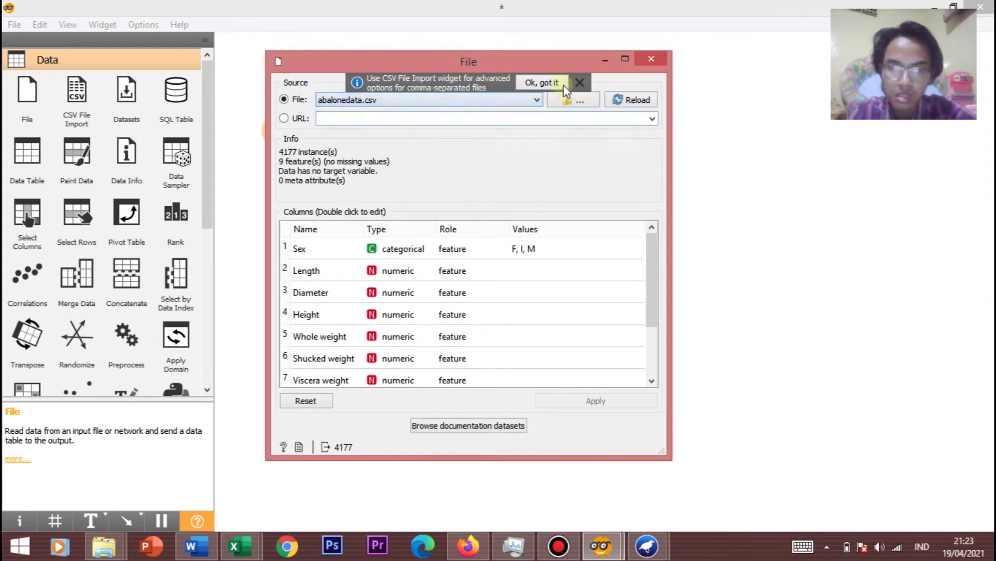
click(580, 83)
click(651, 60)
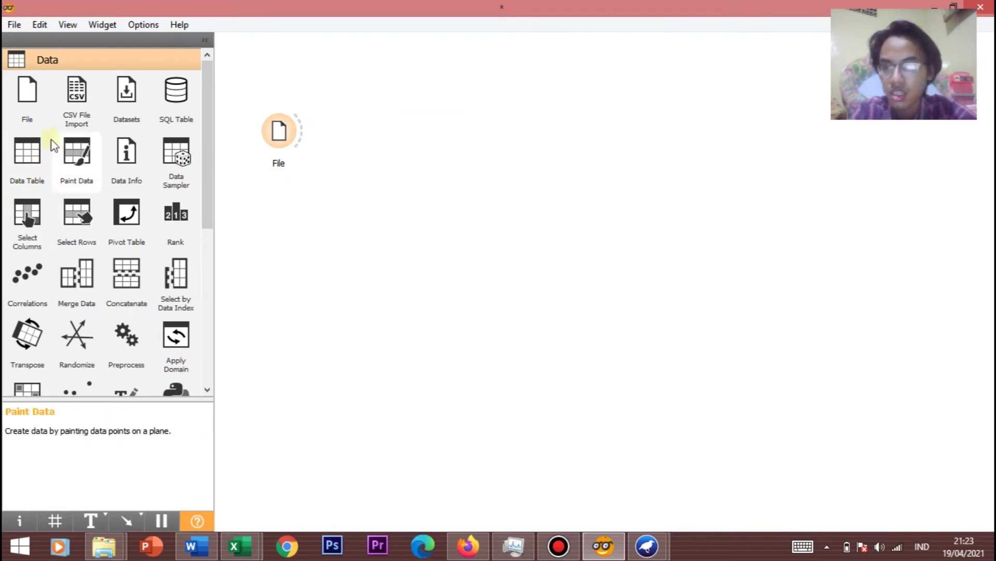
Step: Add a Data Table widget above and beside the File widget and link File to it
drag(21, 163, 339, 84)
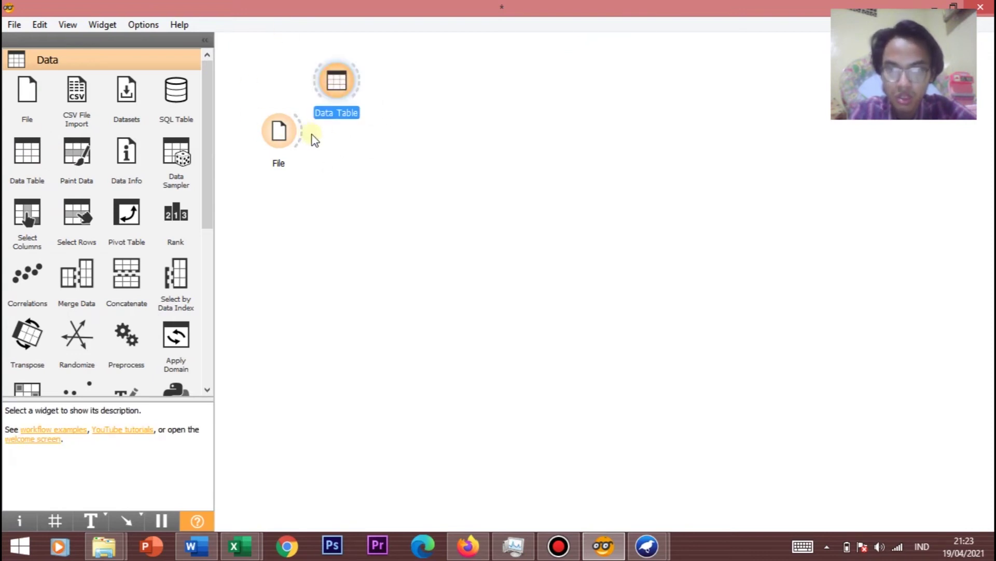
click(275, 134)
drag(285, 133, 333, 89)
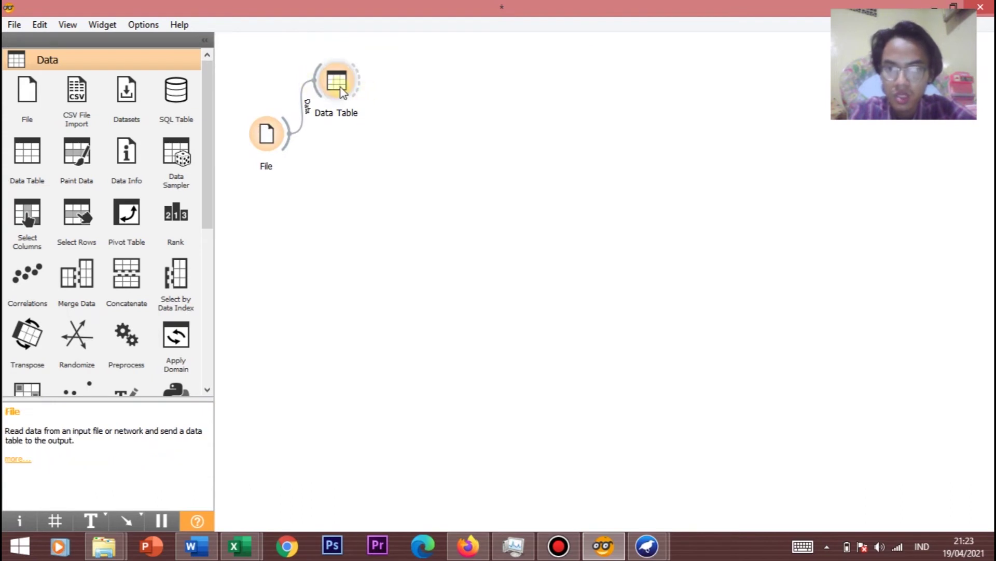
Step: Inspect the abalone records and the data summary in the Data Table widget, and close it
double_click(338, 83)
scroll(231, 249, down, 10)
scroll(231, 249, down, 20)
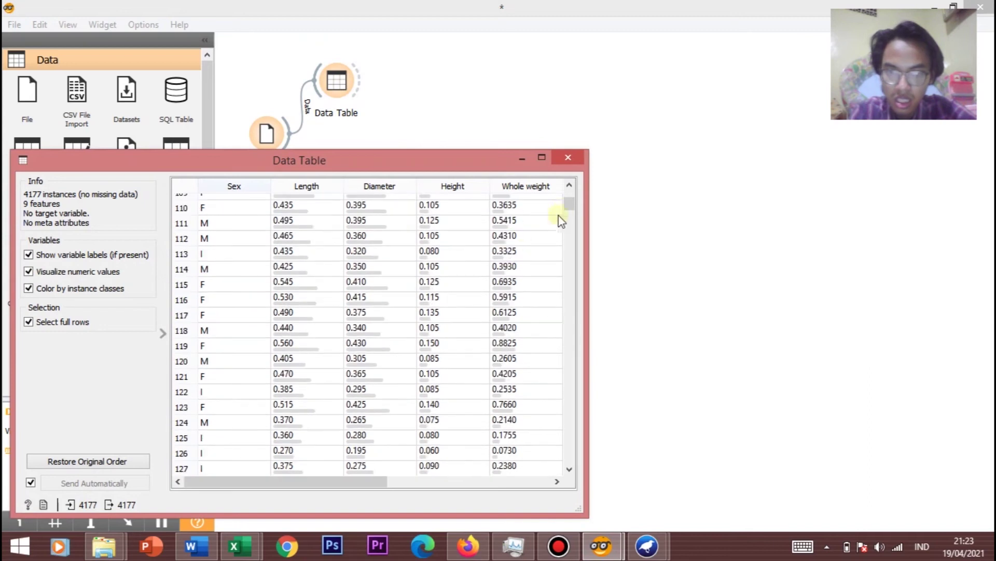
drag(571, 235, 571, 200)
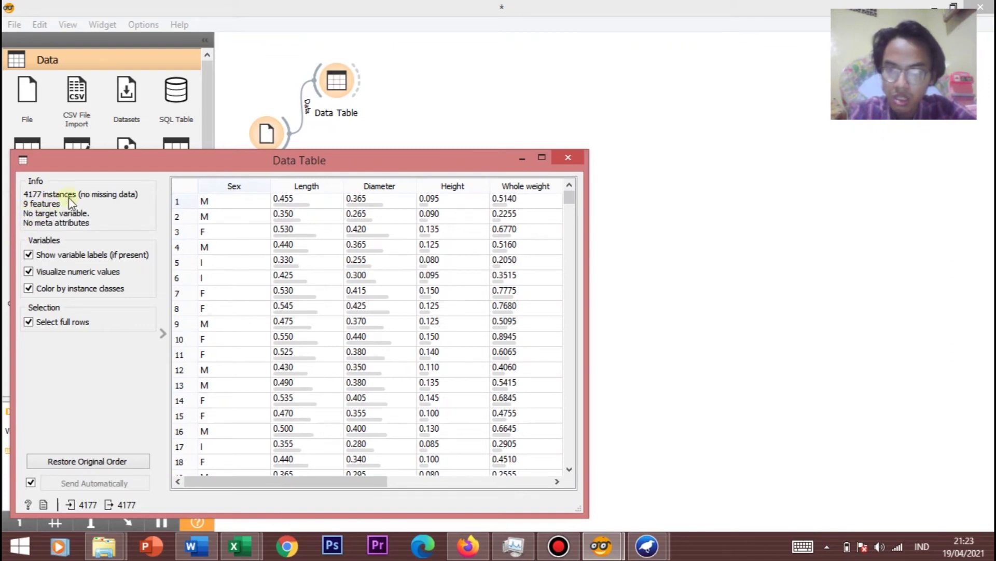
drag(289, 478, 184, 472)
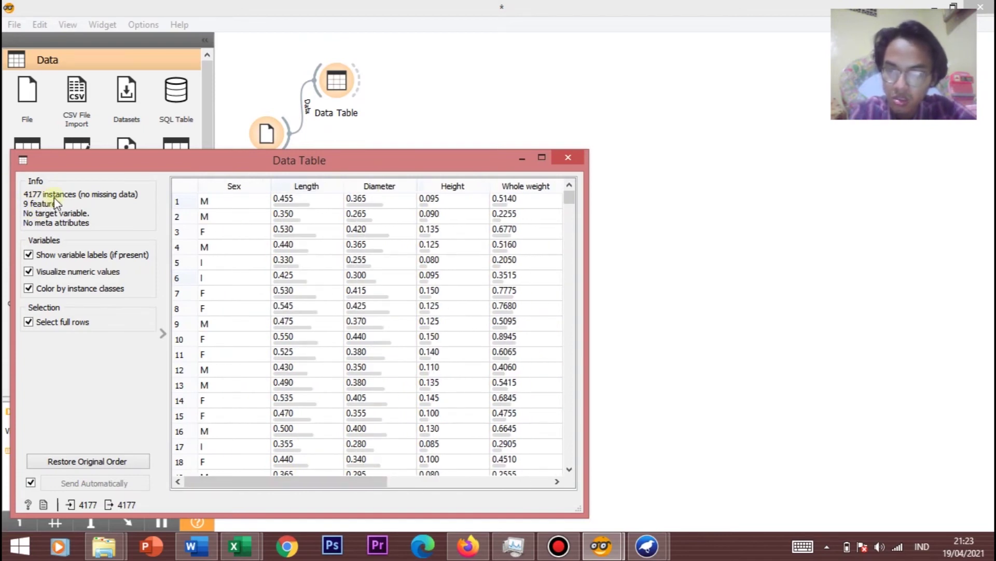
click(568, 157)
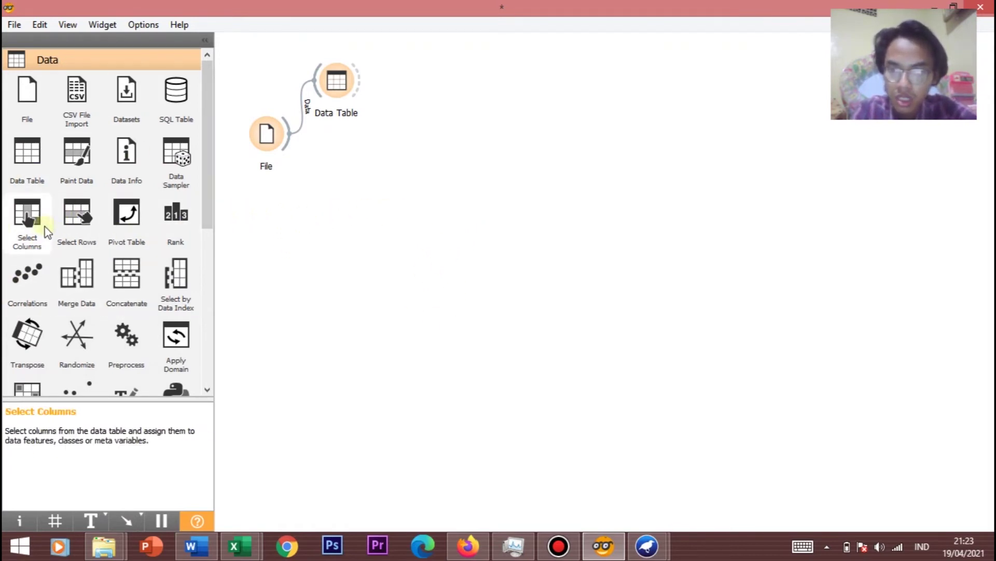
Step: Add a Select Columns widget linked from File, and assign Sex as the target with all other variables as features
drag(34, 234, 348, 200)
click(318, 103)
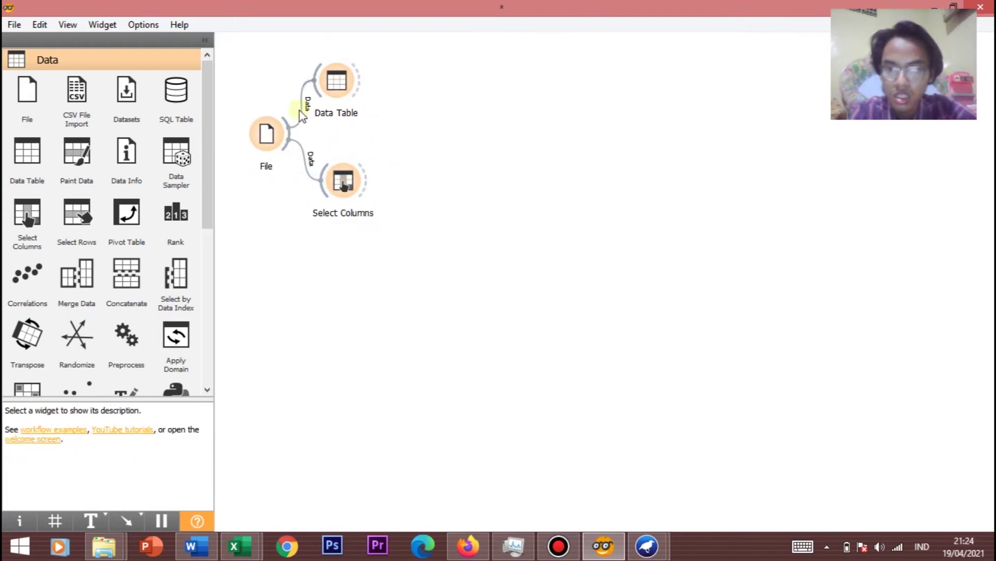
double_click(343, 184)
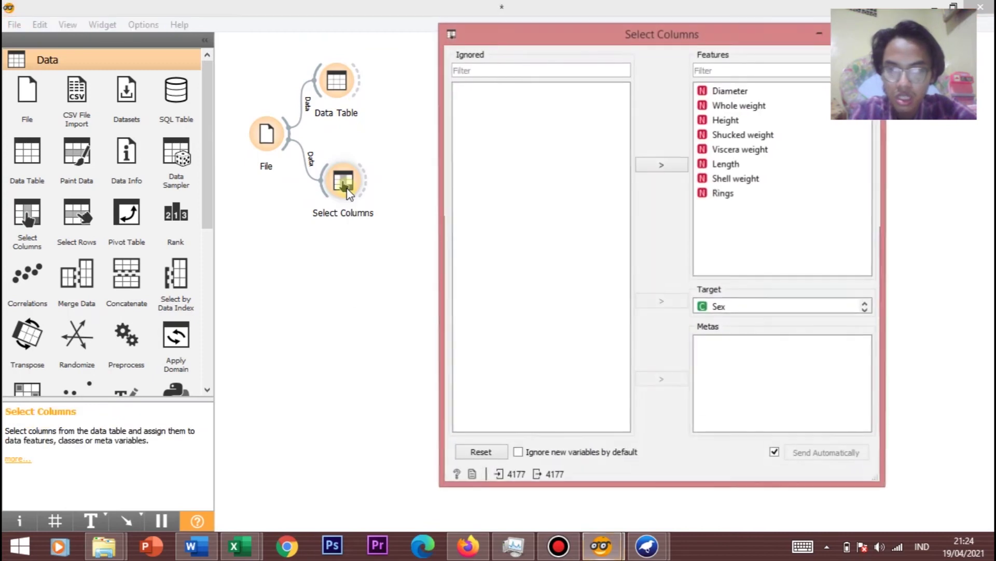
drag(712, 304, 721, 215)
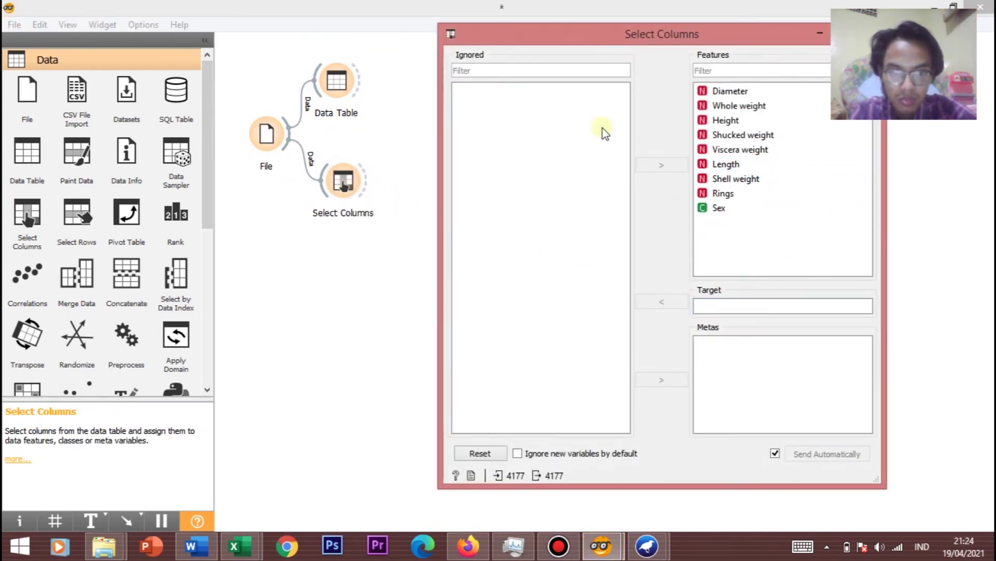
drag(677, 37, 579, 36)
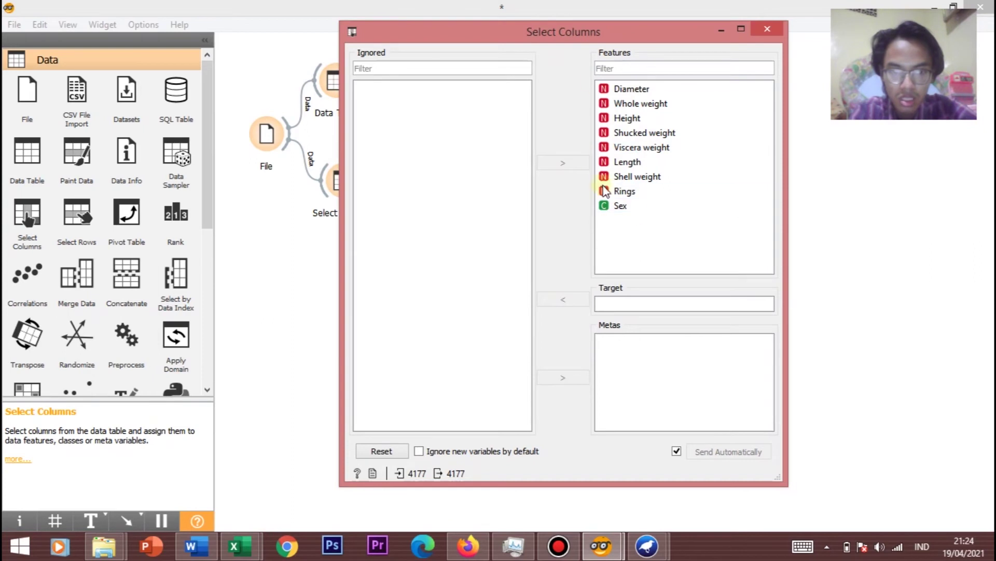
drag(623, 214, 591, 260)
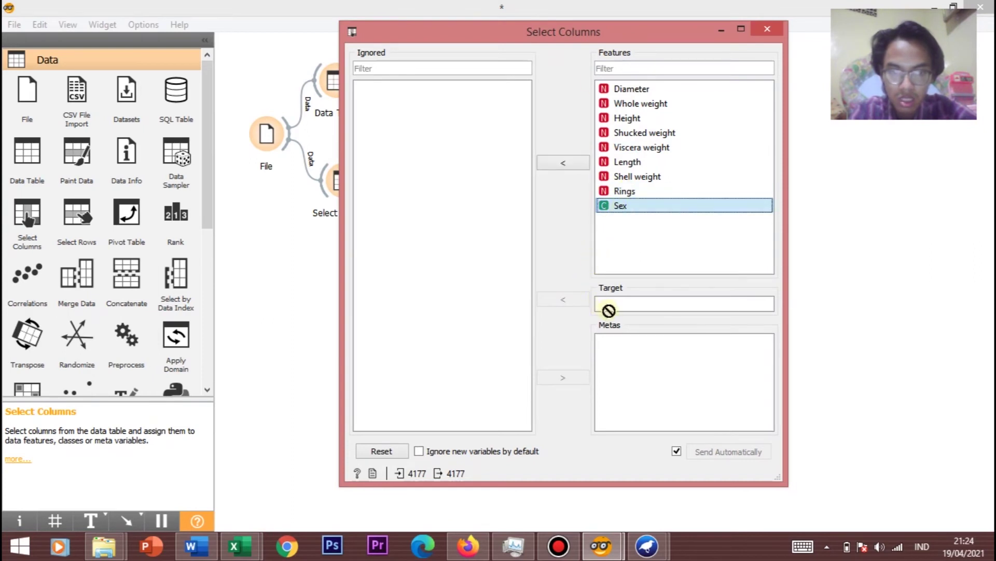
drag(617, 302, 617, 302)
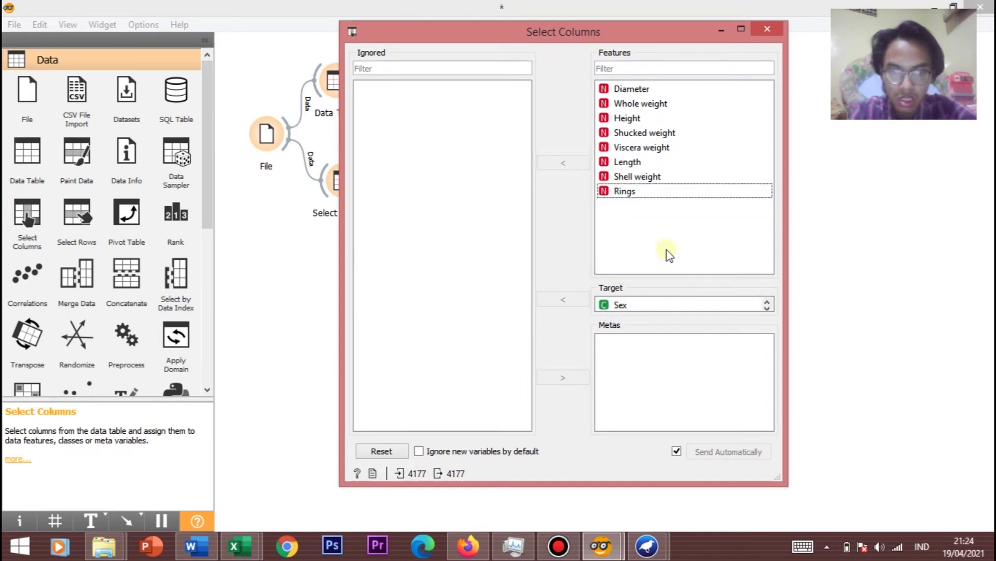
click(769, 36)
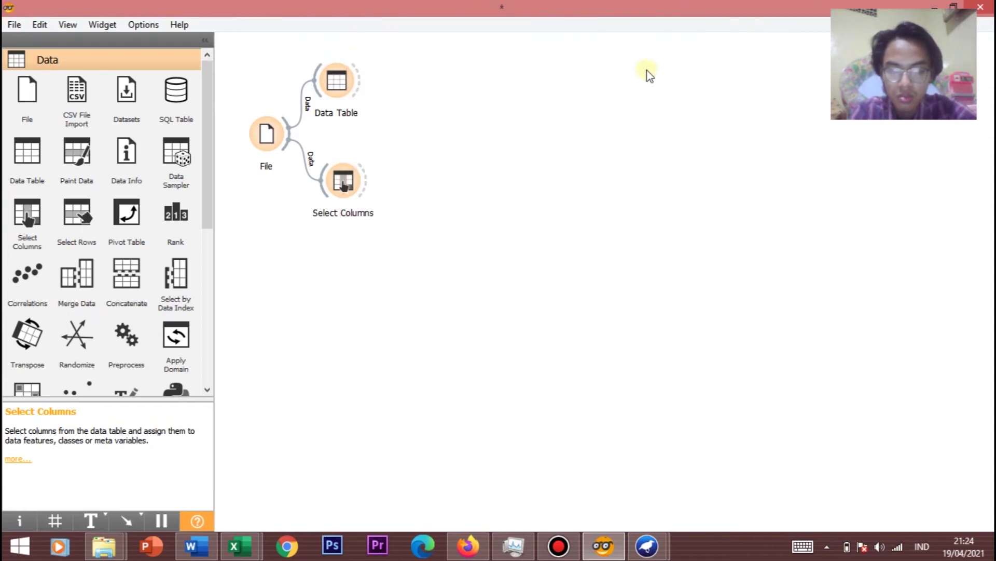
Step: Add a Neural Network model widget and link Select Columns to it
drag(215, 203, 221, 376)
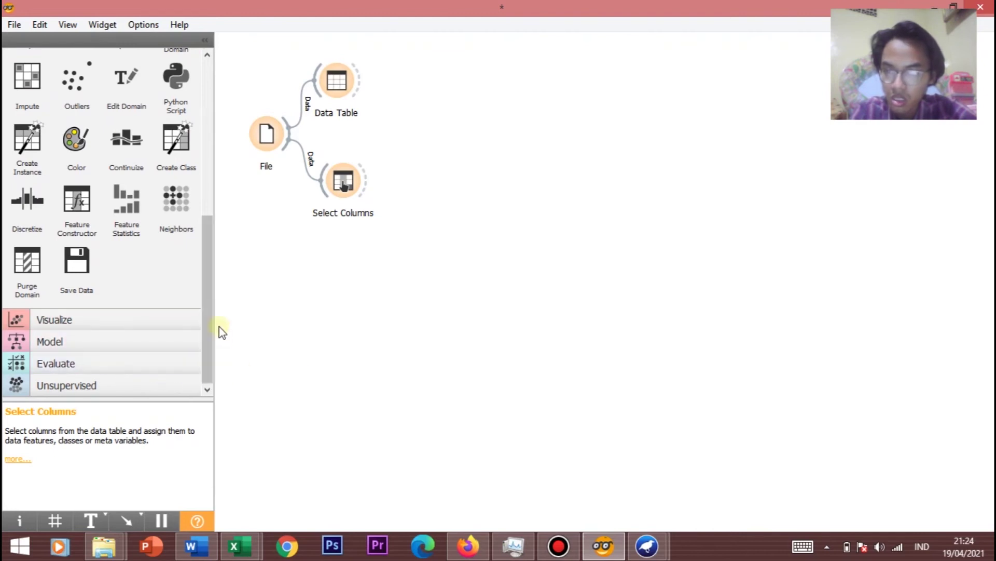
click(79, 345)
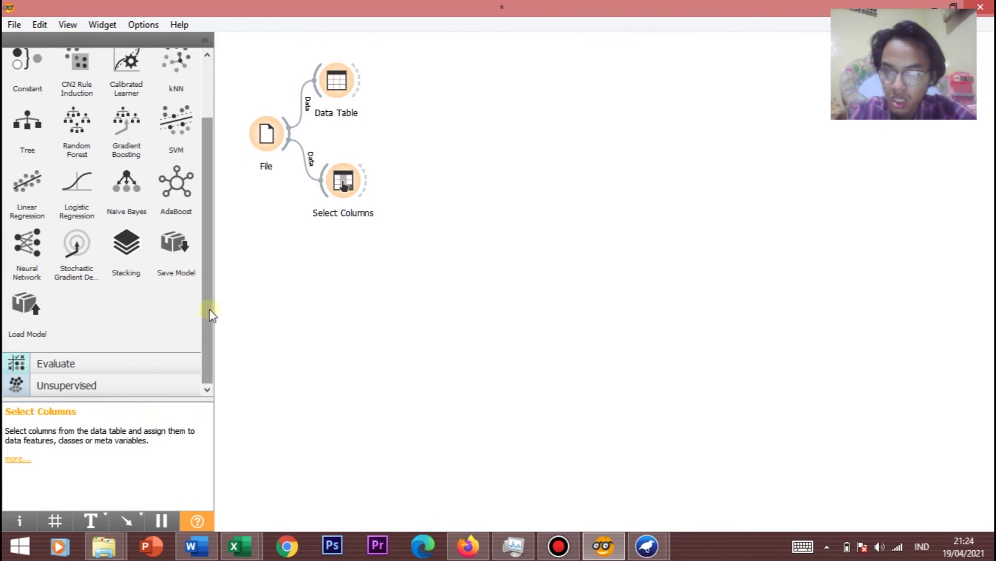
scroll(211, 317, up, 2)
drag(20, 335, 452, 142)
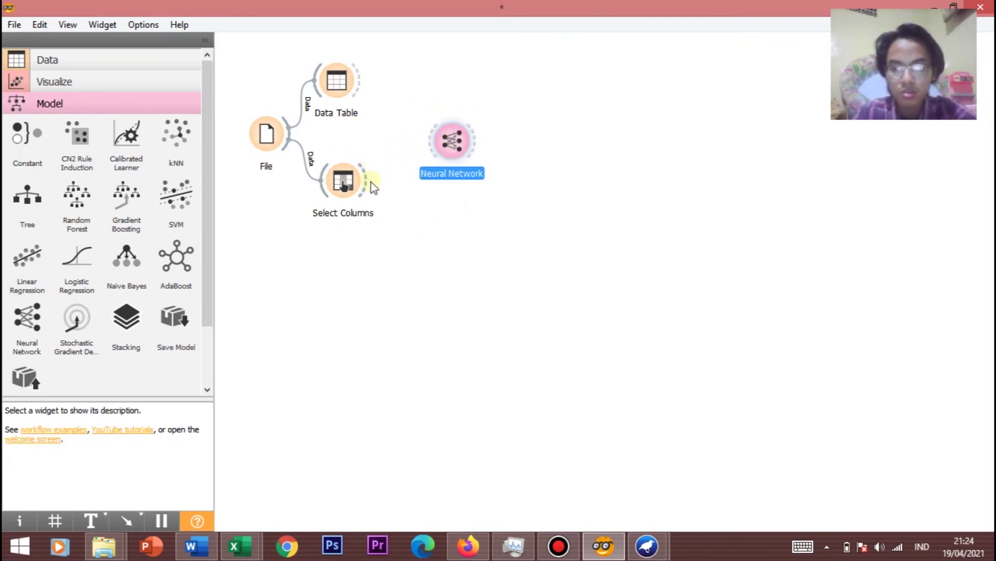
drag(361, 190, 434, 151)
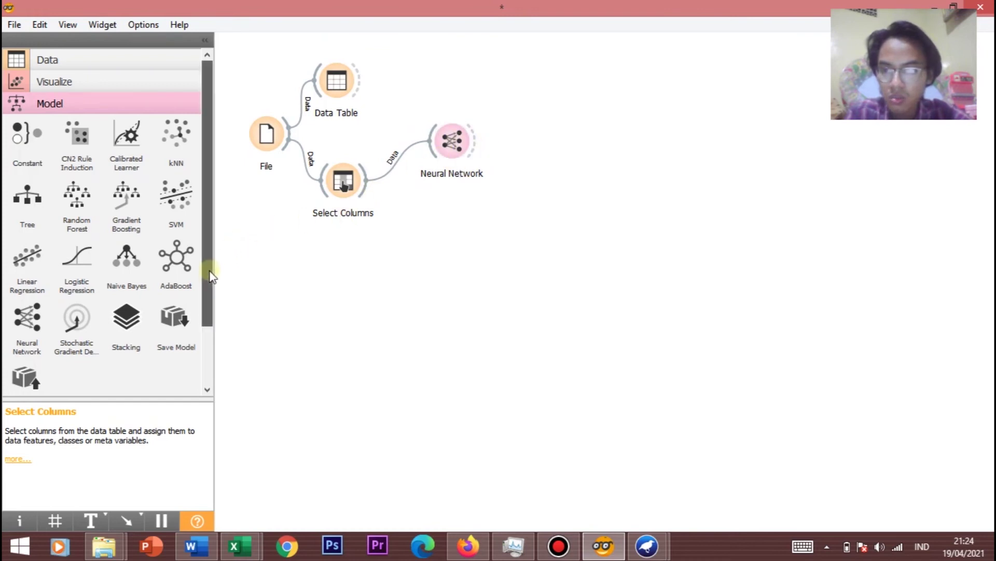
Step: Add a Test and Score widget beside Neural Network, and link both Neural Network and Select Columns to it
scroll(210, 278, down, 3)
scroll(210, 278, up, 3)
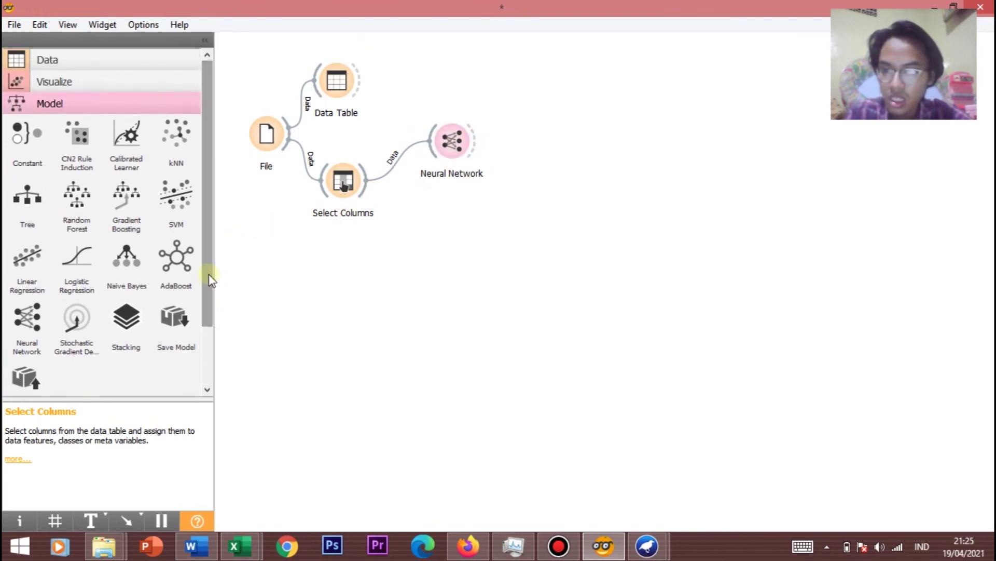
scroll(207, 346, down, 3)
click(127, 361)
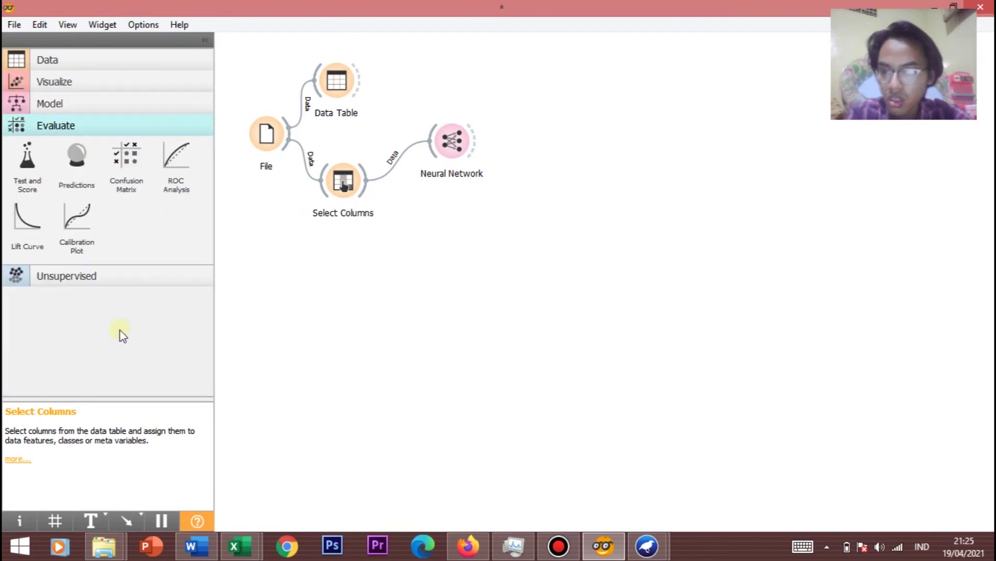
drag(29, 169, 534, 165)
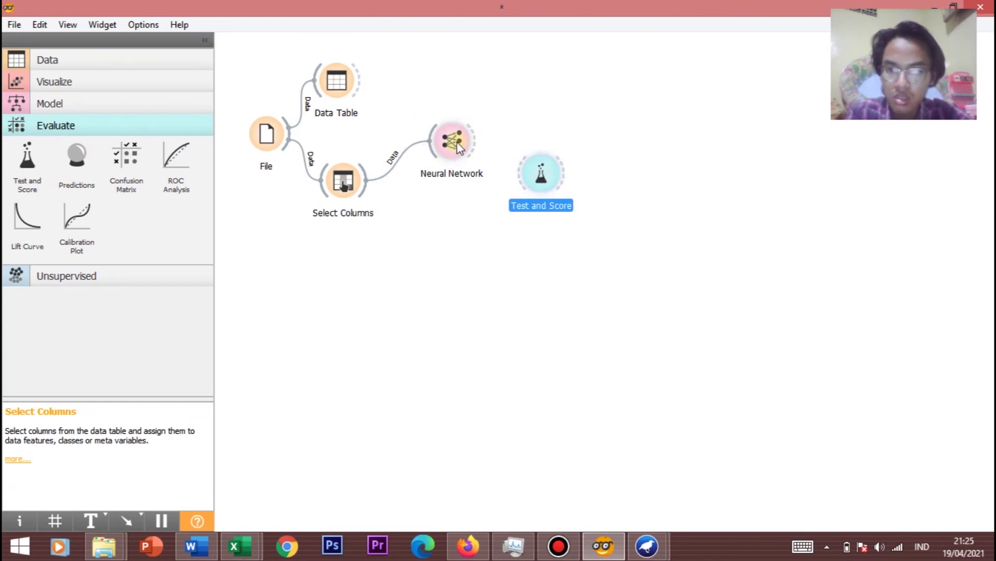
drag(471, 154, 518, 174)
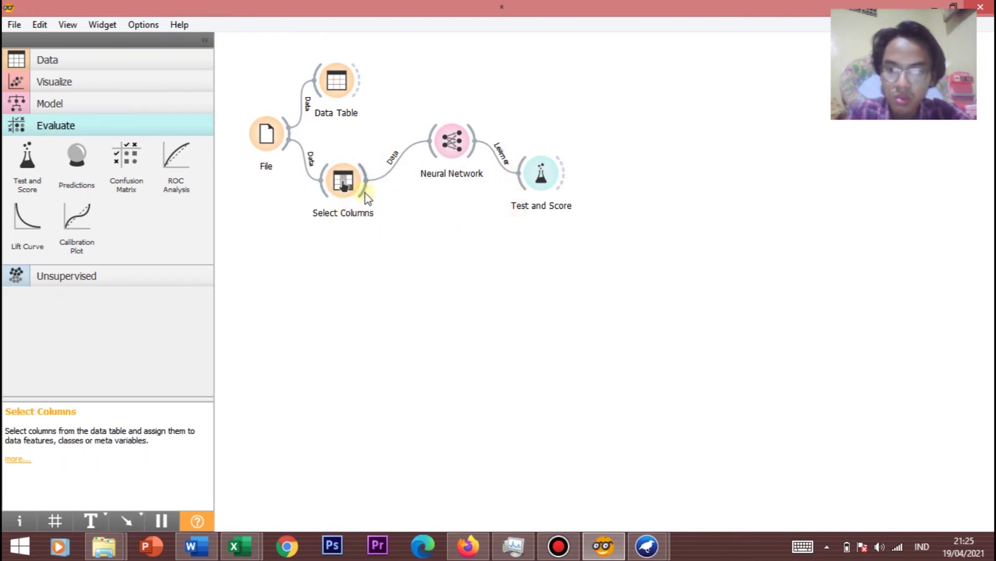
drag(368, 192, 379, 192)
drag(452, 190, 529, 186)
click(540, 179)
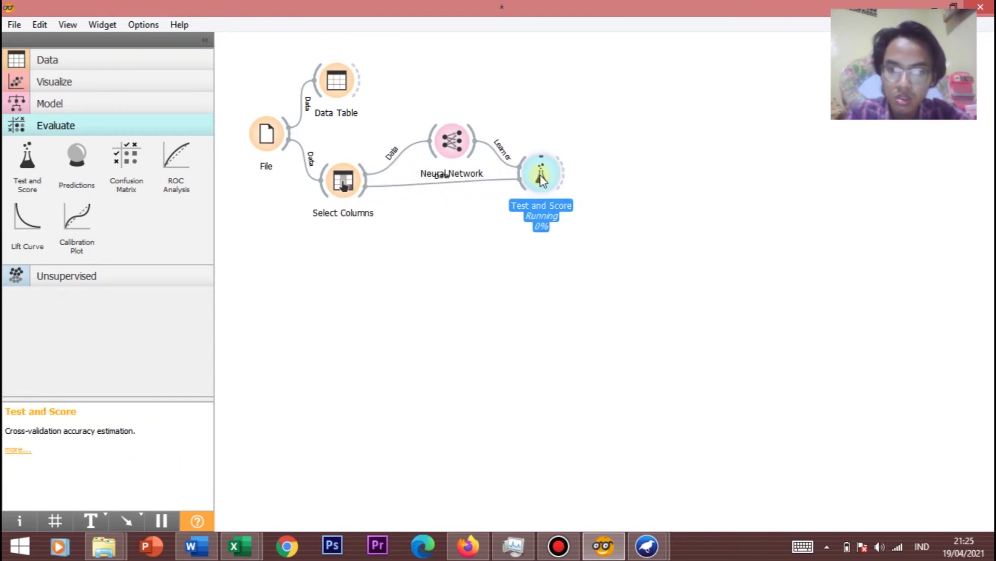
click(590, 170)
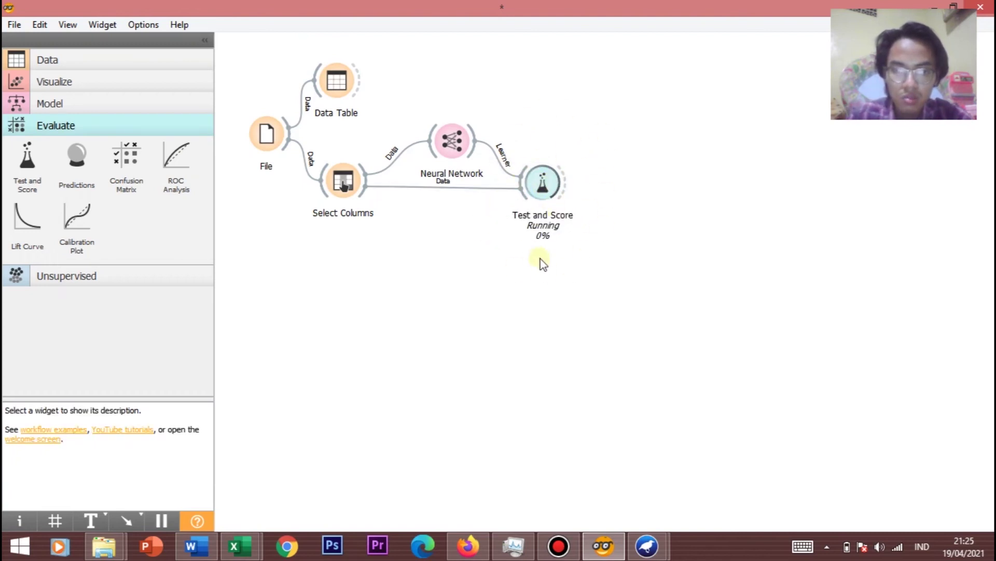
Step: Check the Neural Network's cross-validation scores in the Test and Score widget, and close it
double_click(546, 193)
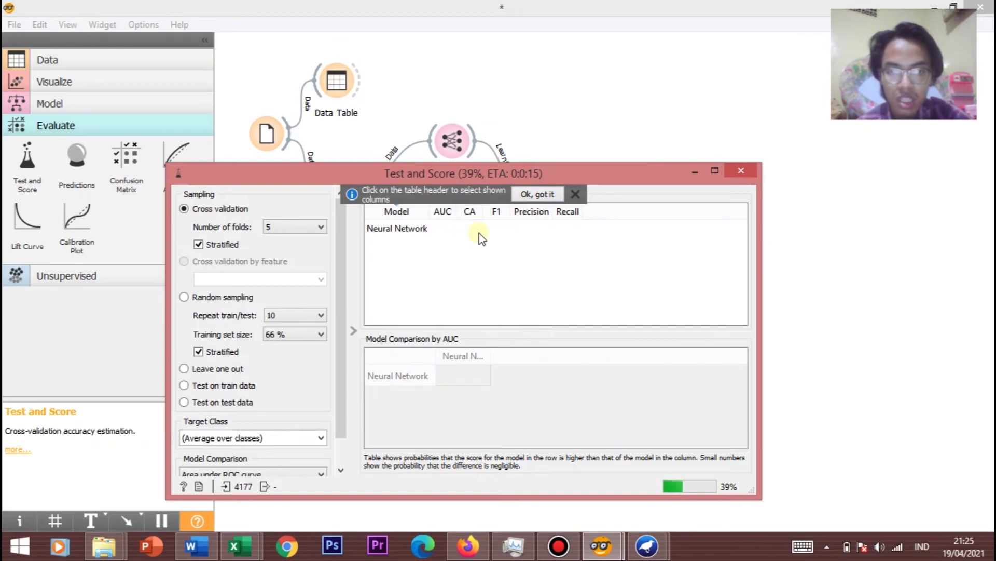
click(738, 171)
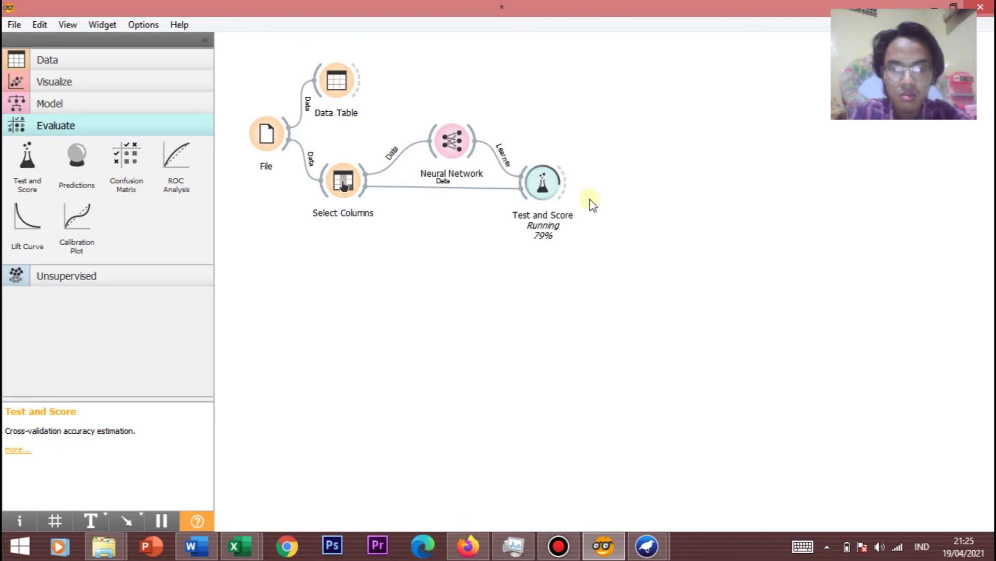
click(549, 199)
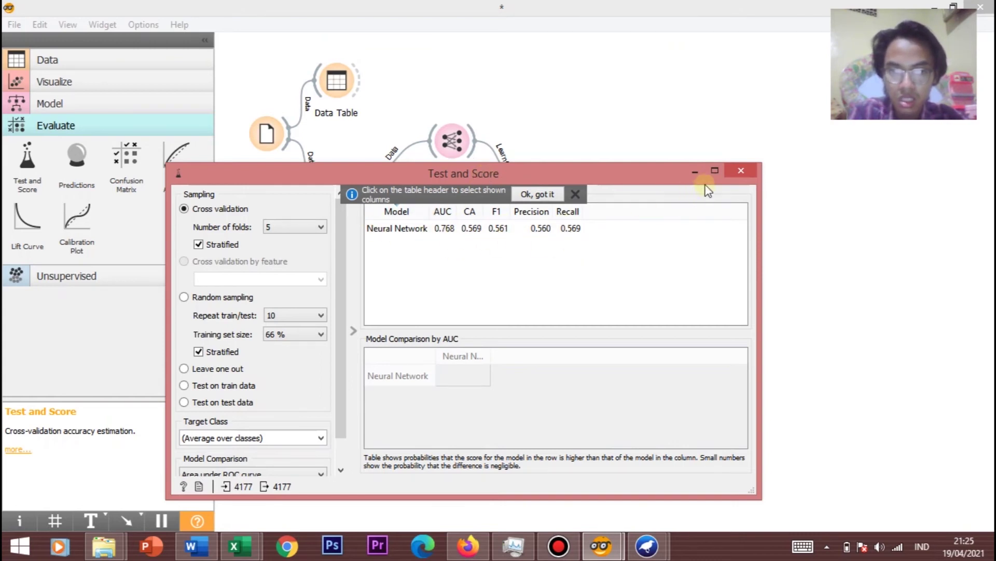
click(741, 171)
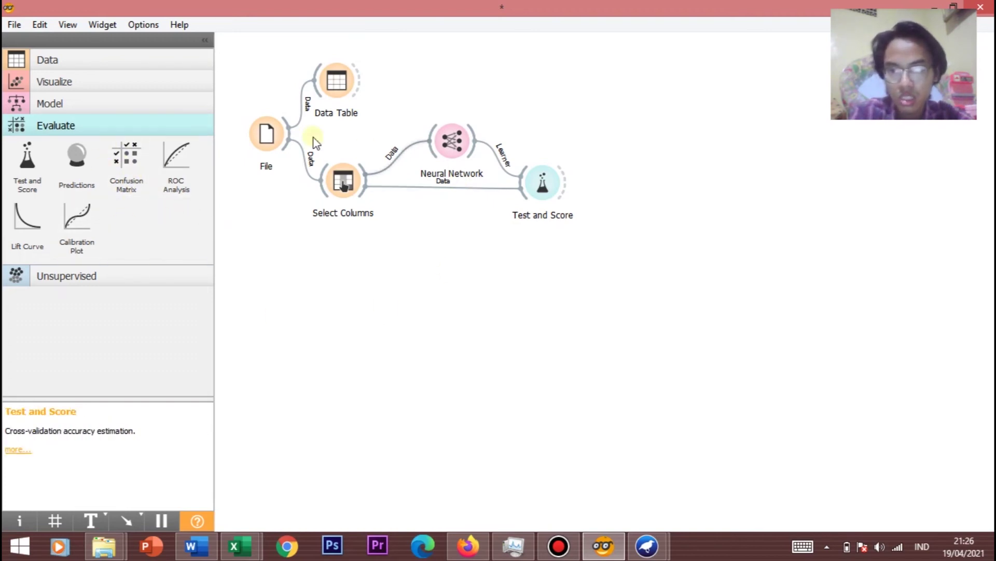
Step: Add a Confusion Matrix widget above and beside Test and Score, and link Test and Score to it
drag(149, 196, 619, 120)
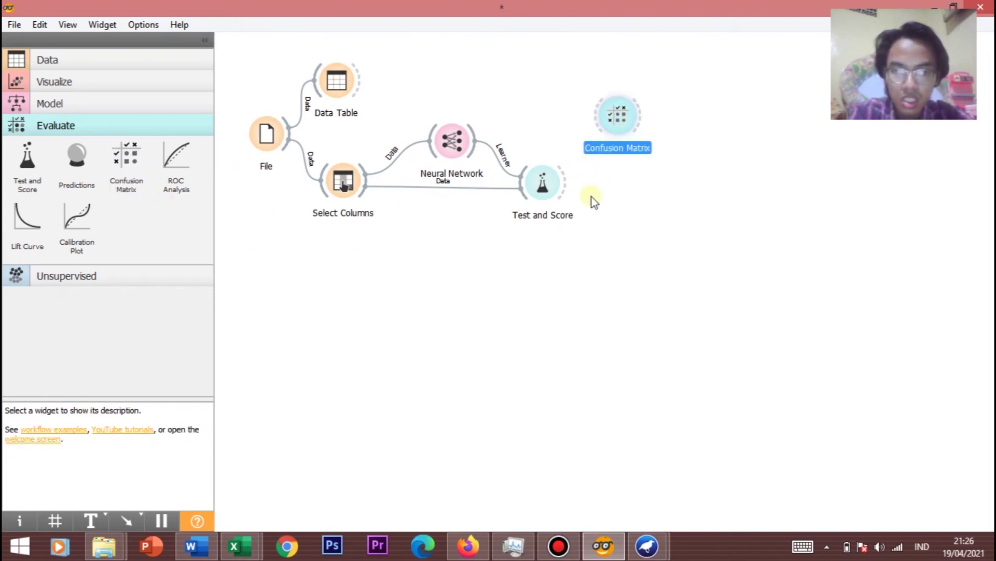
drag(568, 180, 632, 121)
click(630, 128)
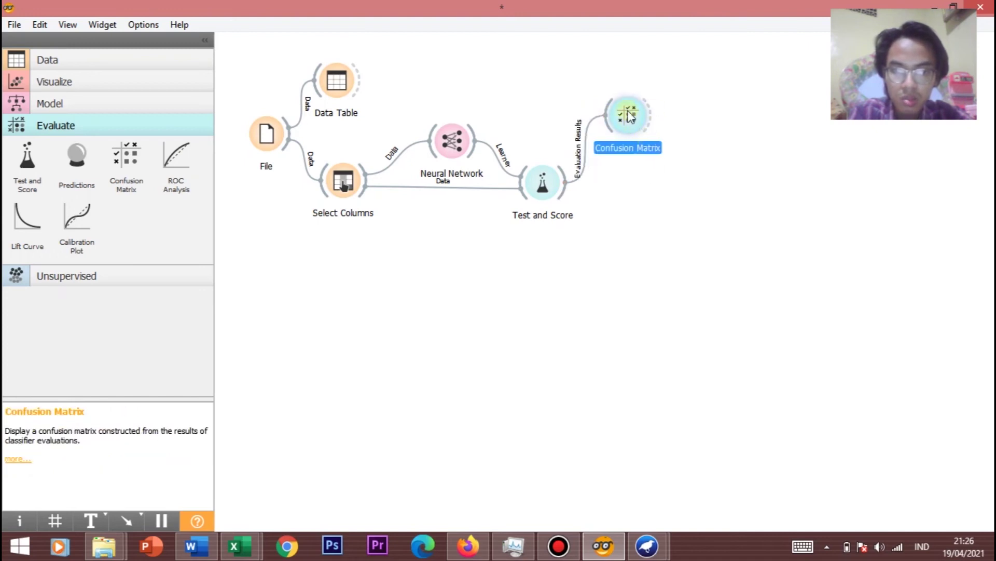
Step: View the confusion matrix as proportion of predicted, proportion of actual and number of instances, and close it
double_click(632, 124)
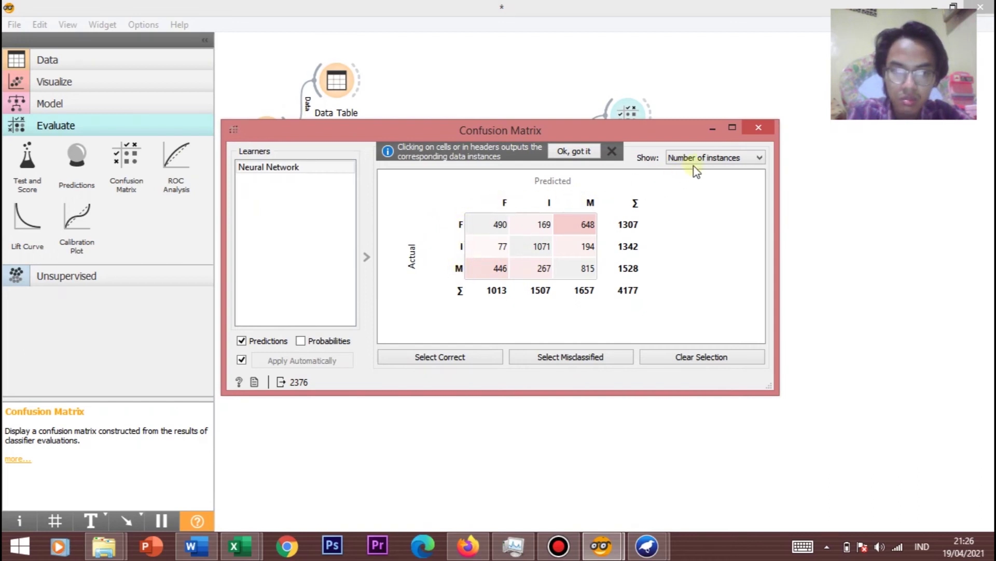
click(731, 160)
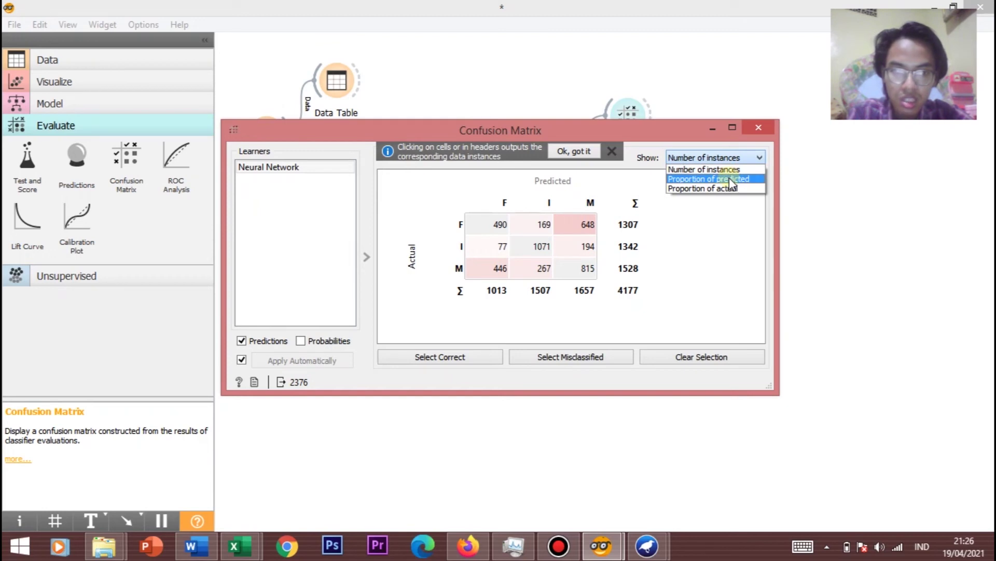
click(728, 179)
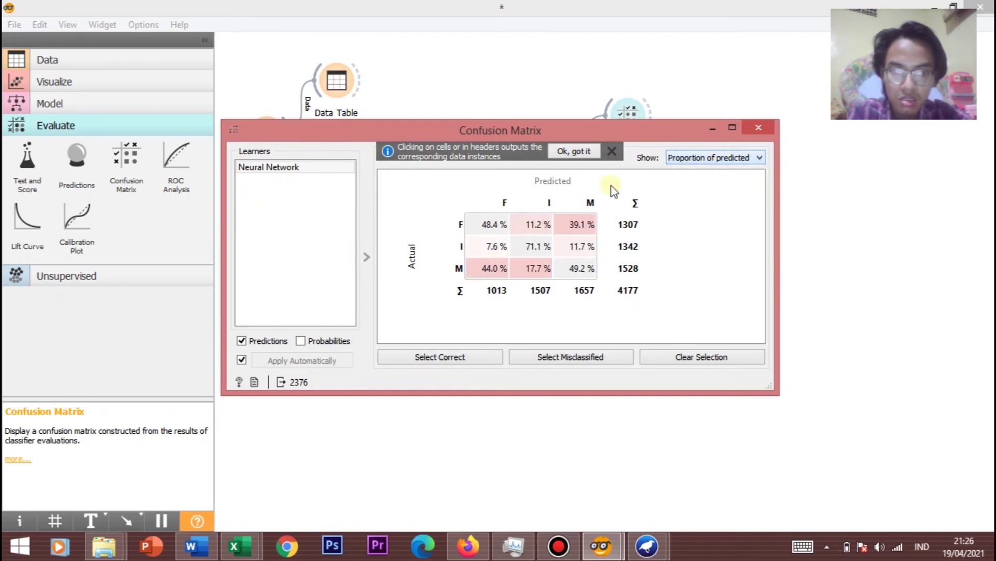
click(706, 158)
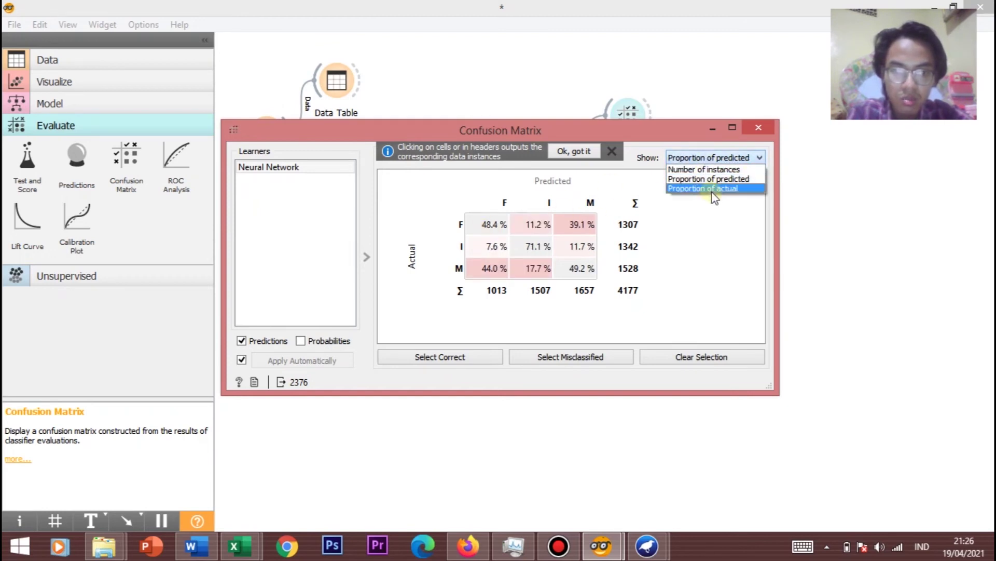
click(714, 195)
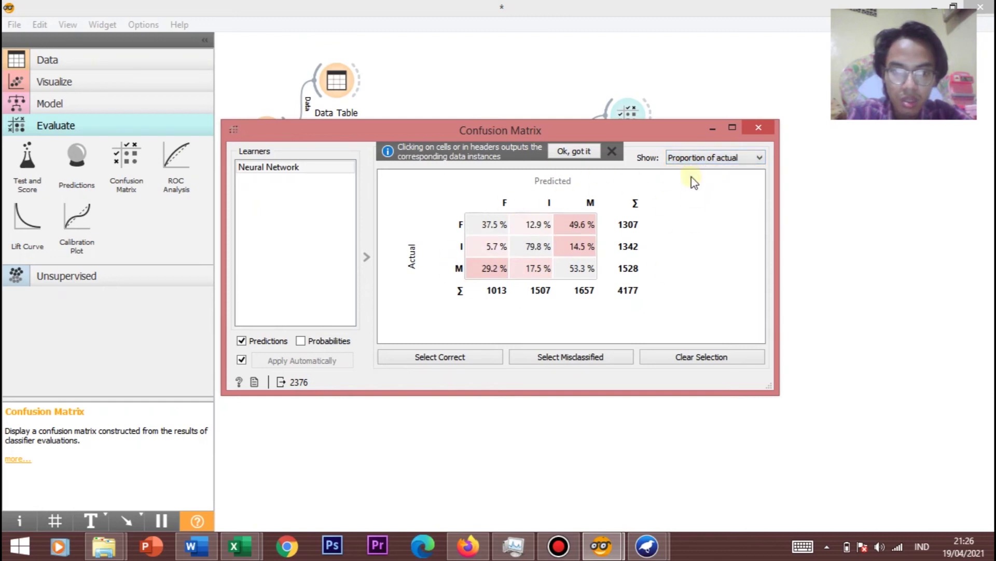
click(705, 160)
click(720, 166)
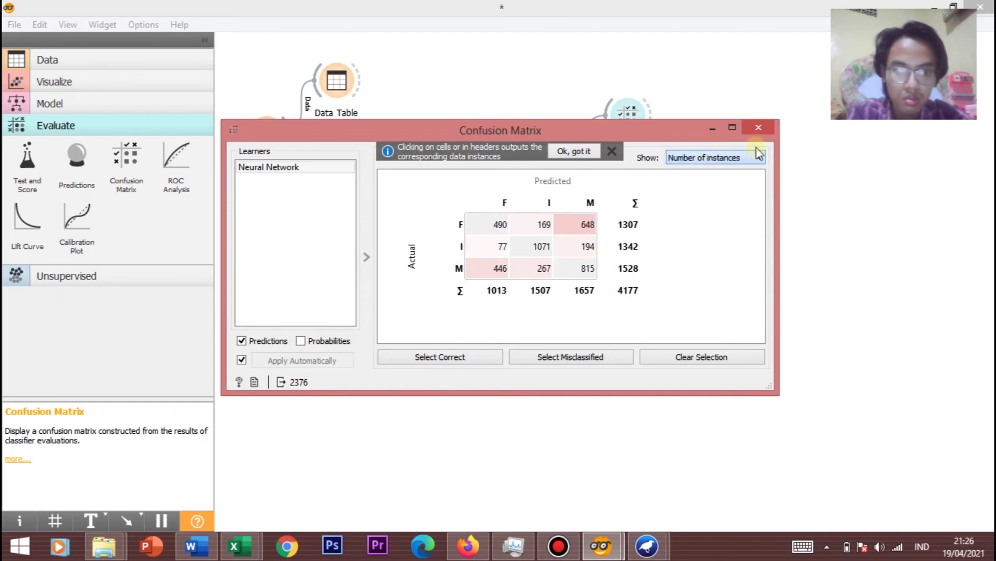
click(759, 127)
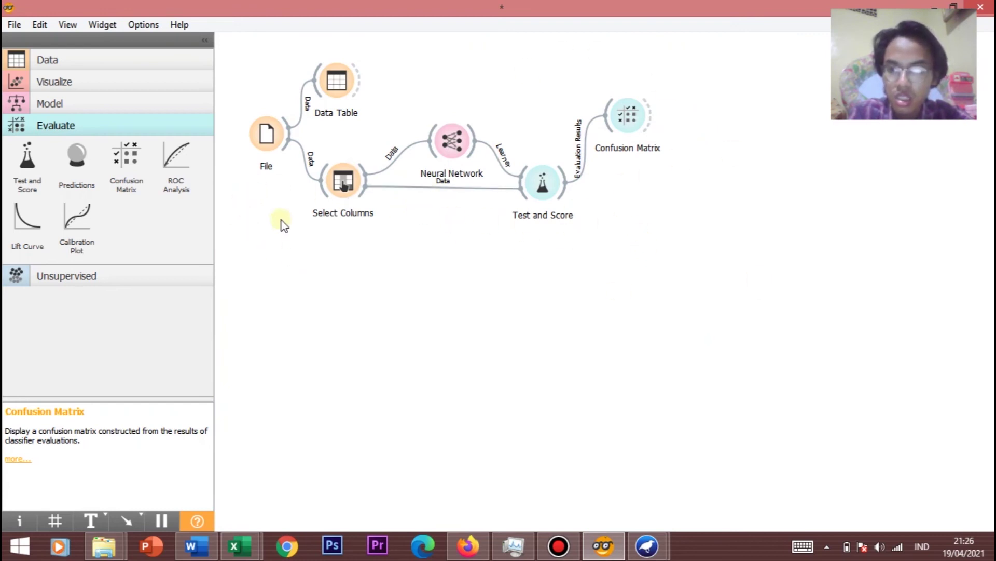
Step: Add a ROC Analysis widget below Confusion Matrix, link Test and Score to it, and open it
drag(177, 155, 629, 223)
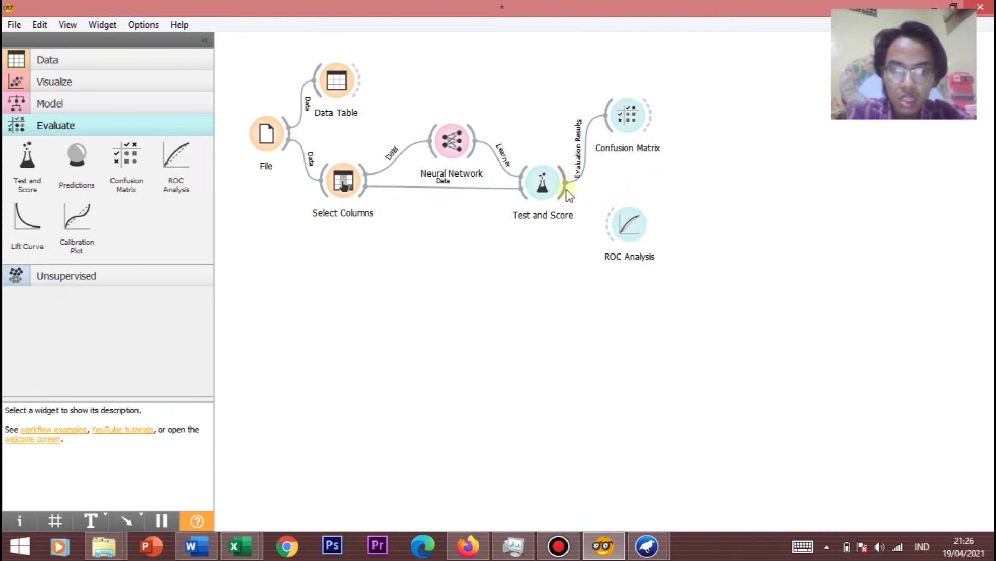
drag(574, 206, 622, 246)
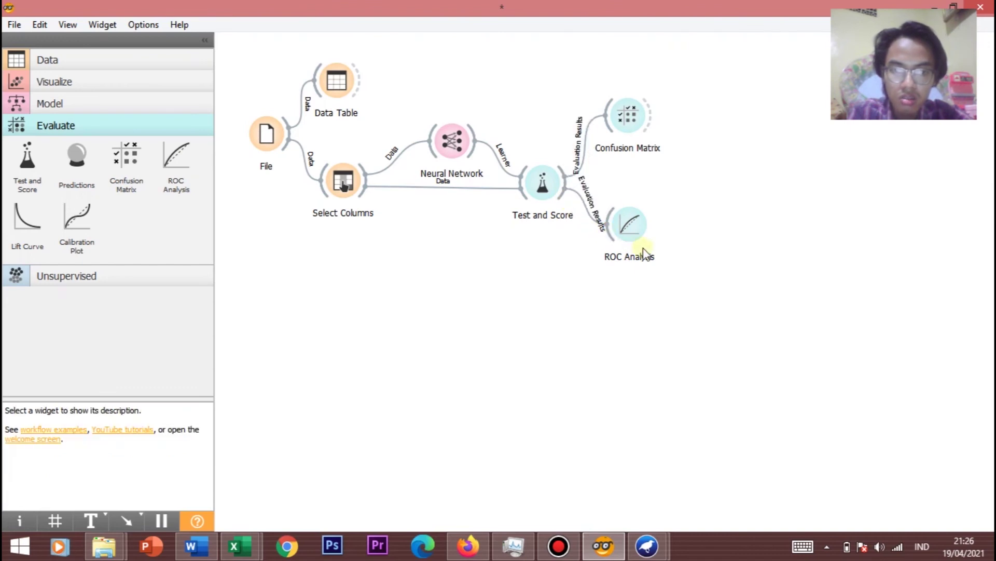
double_click(630, 218)
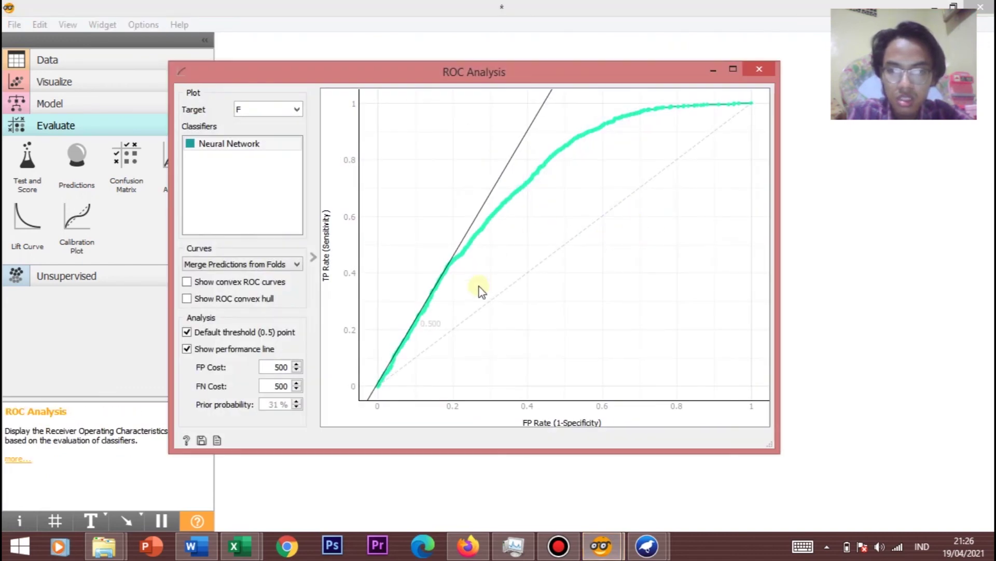
Step: Examine the ROC curves for target classes F, M and I, and close the ROC Analysis window
mouse_move(381, 396)
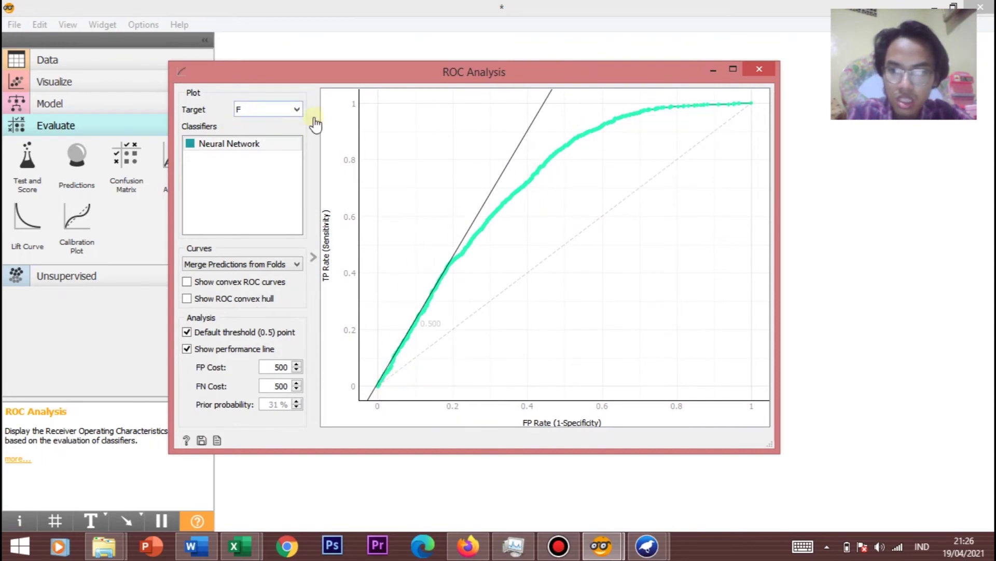
click(297, 109)
click(278, 149)
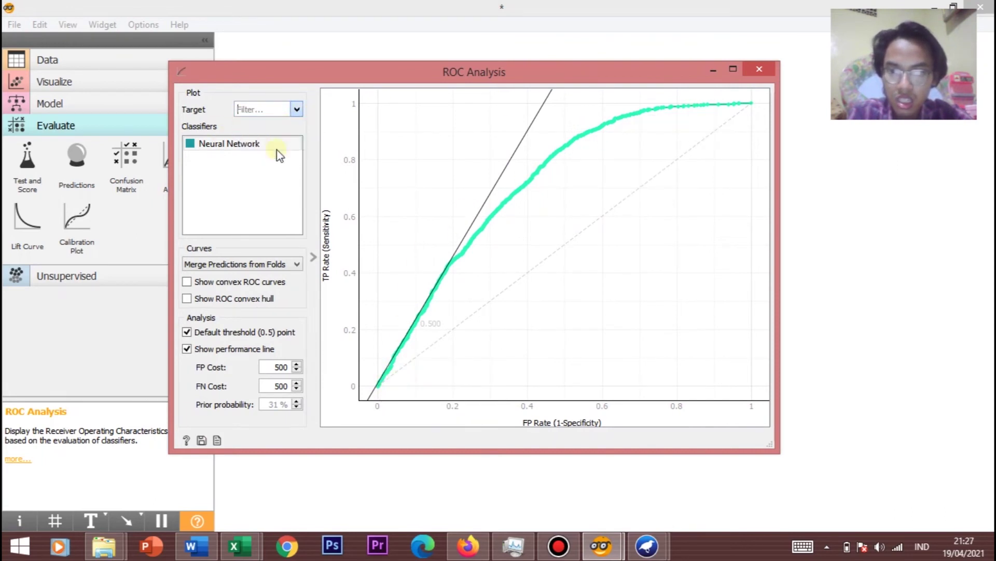
mouse_move(498, 252)
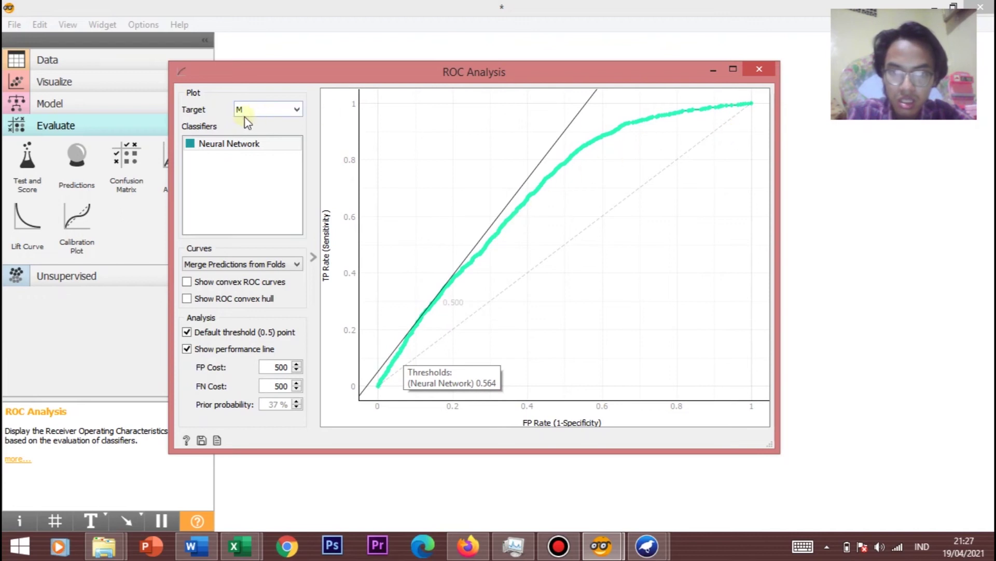
click(296, 108)
click(282, 137)
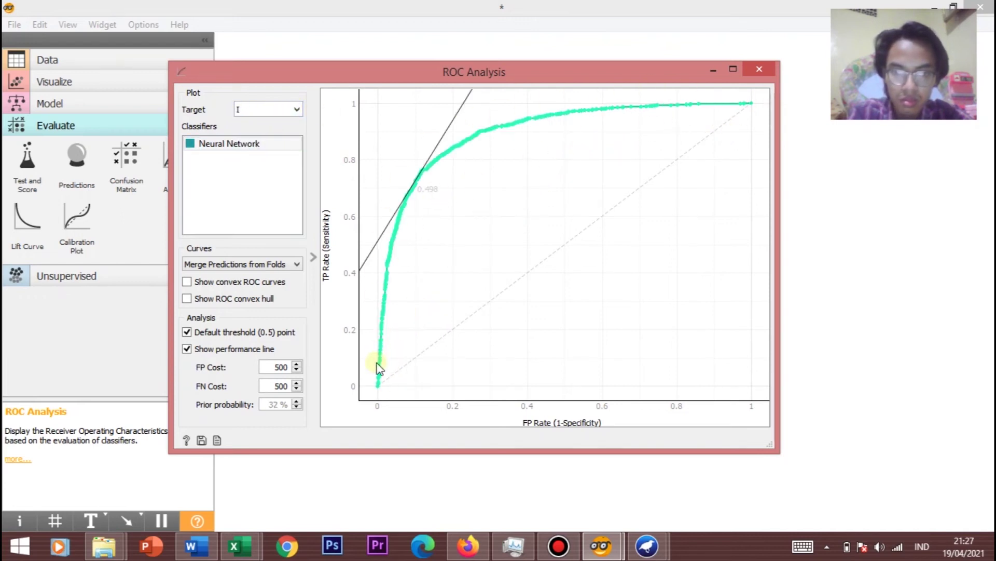
click(759, 69)
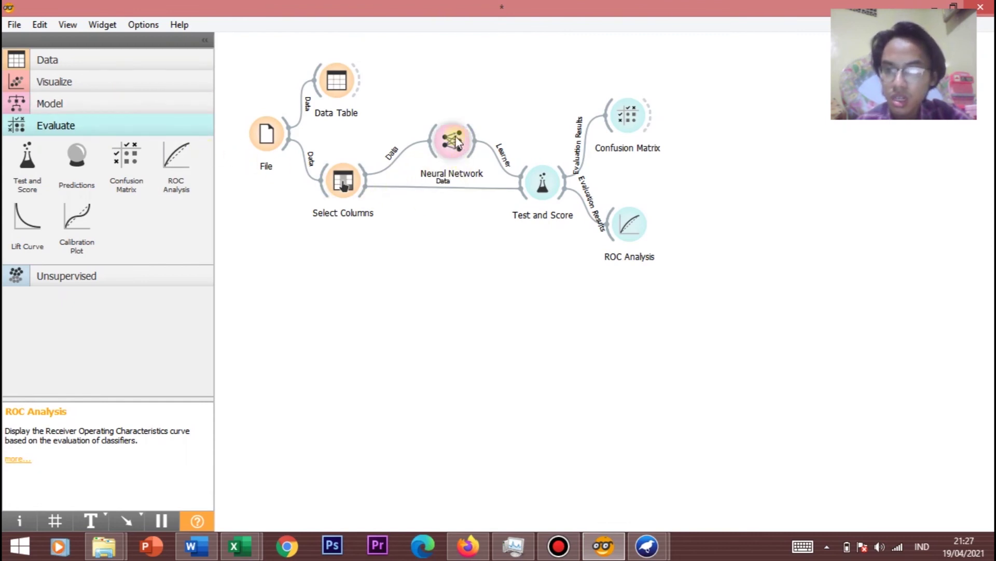
Step: Add a Naive Bayes model widget below Neural Network, linking Select Columns to it and it to Test and Score
click(148, 109)
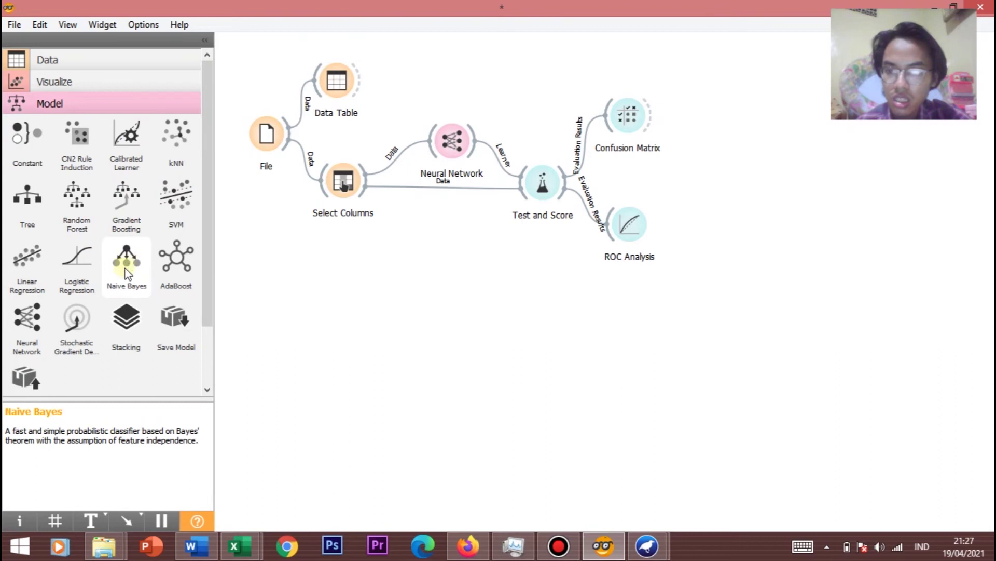
drag(130, 267, 441, 232)
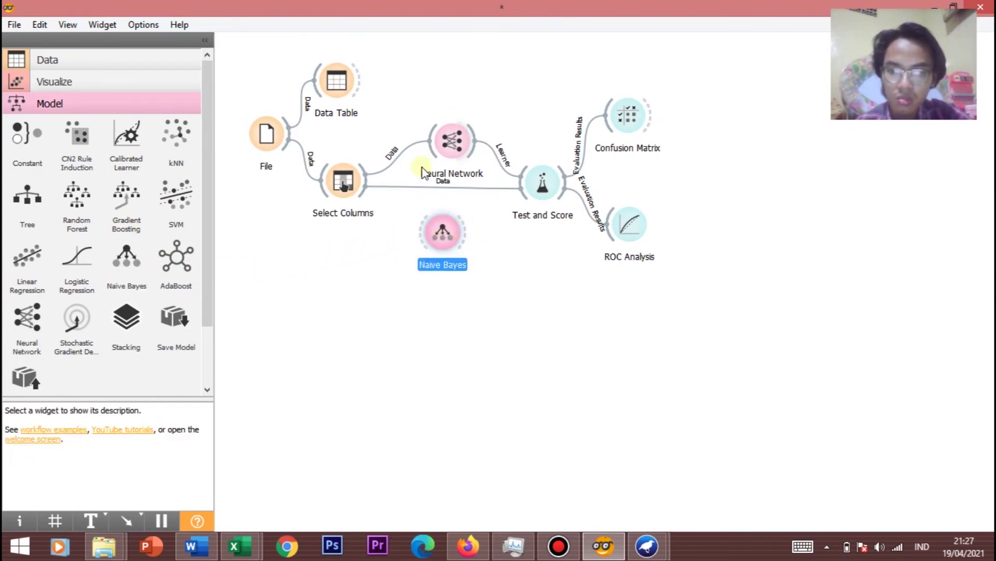
drag(362, 200, 523, 195)
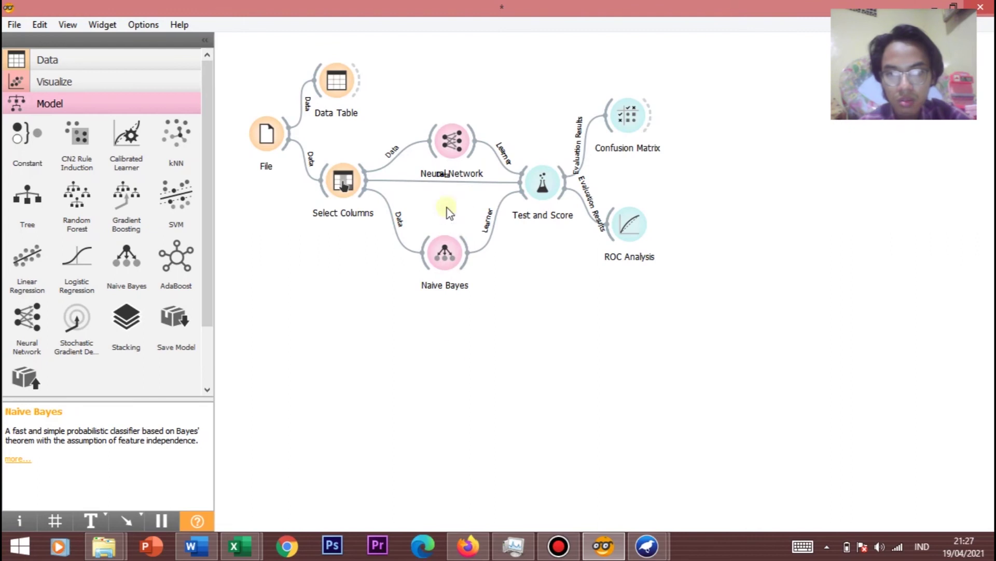
Step: Compare the Neural Network and Naive Bayes scores in Test and Score, and close it
double_click(547, 188)
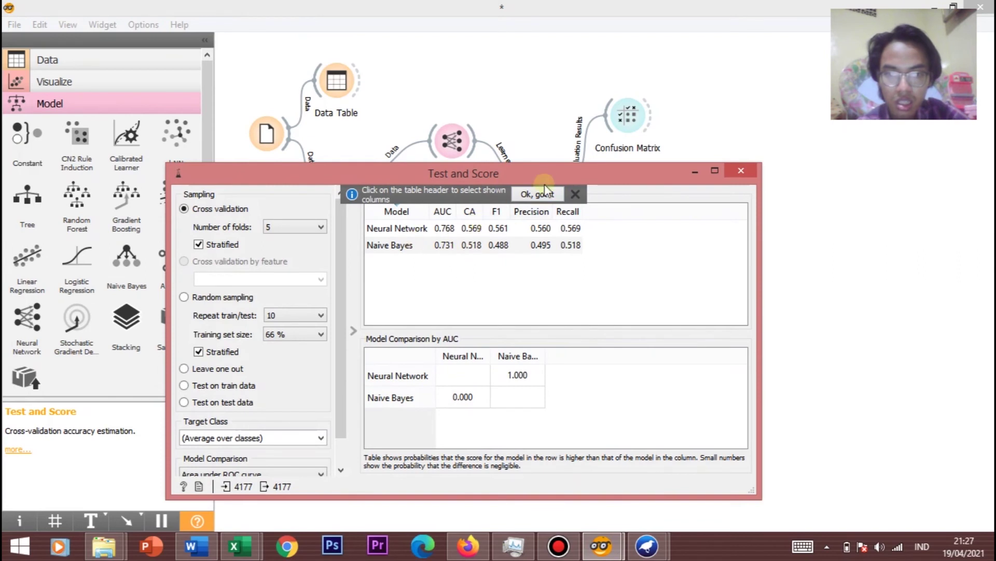
drag(557, 179, 567, 140)
click(585, 156)
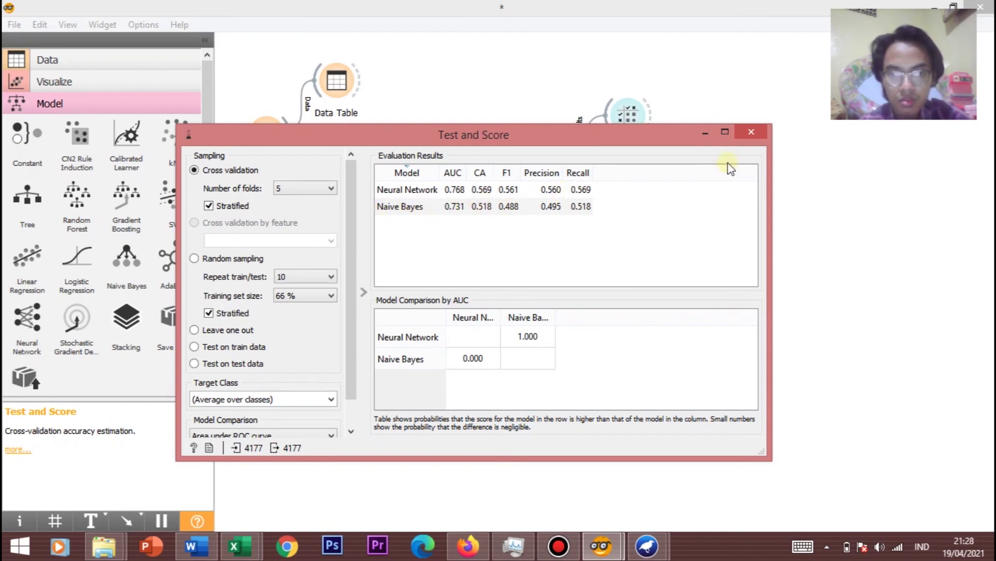
click(752, 132)
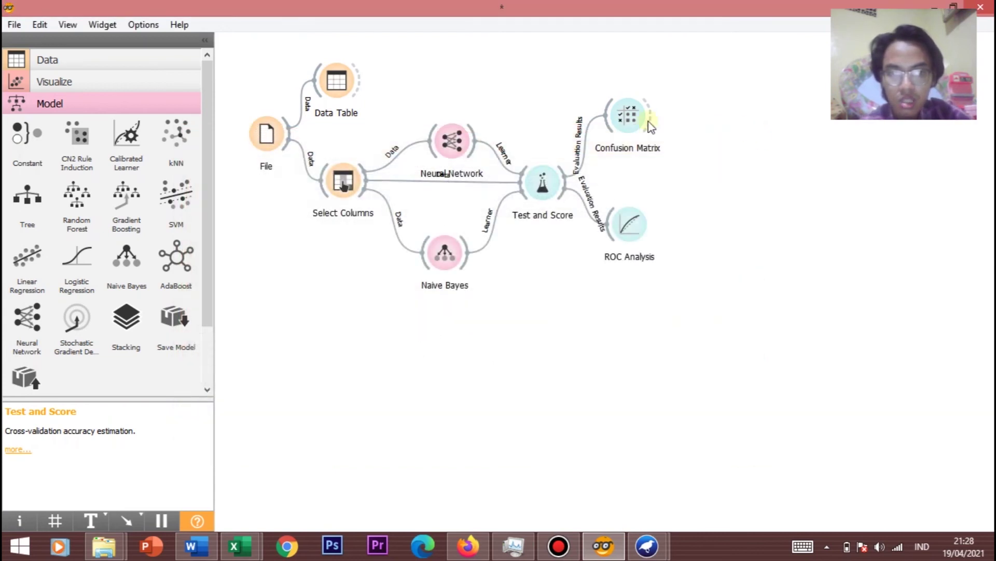
Step: Move the ROC Analysis and Confusion Matrix widgets farther apart, and open Confusion Matrix
drag(632, 222, 650, 236)
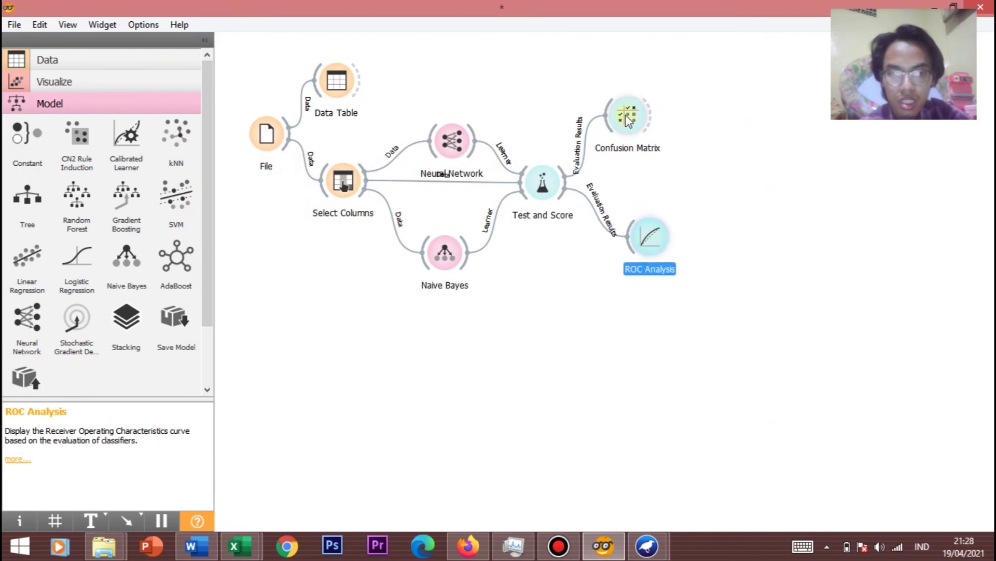
drag(627, 116, 635, 100)
double_click(634, 100)
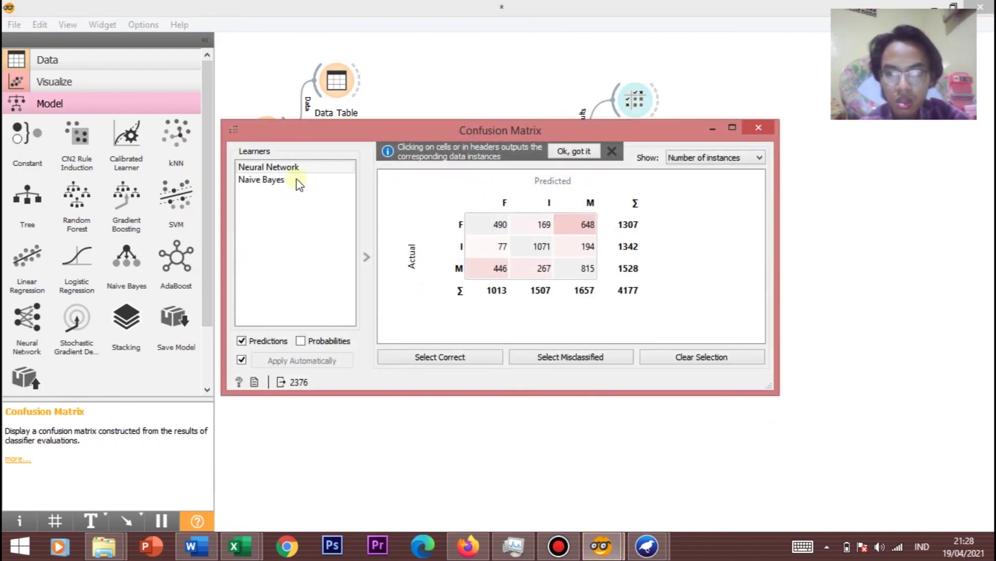
Step: Review the Naive Bayes confusion matrix as proportion of predicted and proportion of actual, and close the window
click(274, 181)
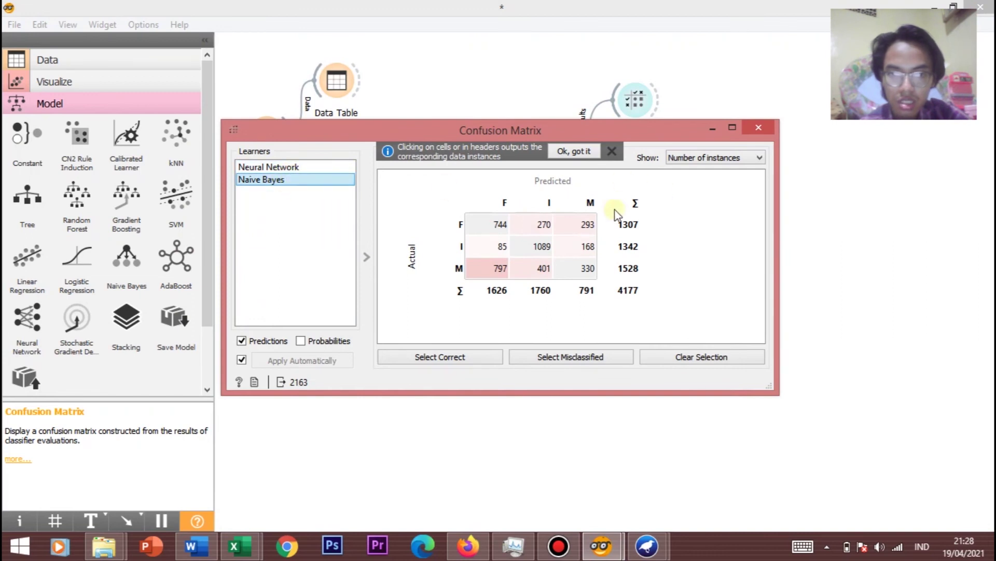
click(696, 160)
click(703, 179)
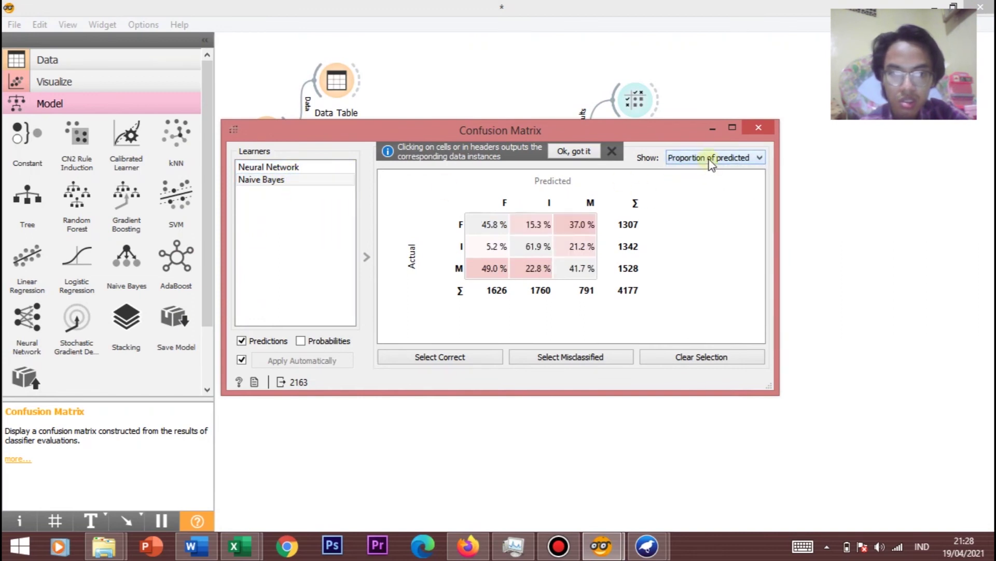
click(711, 163)
click(711, 190)
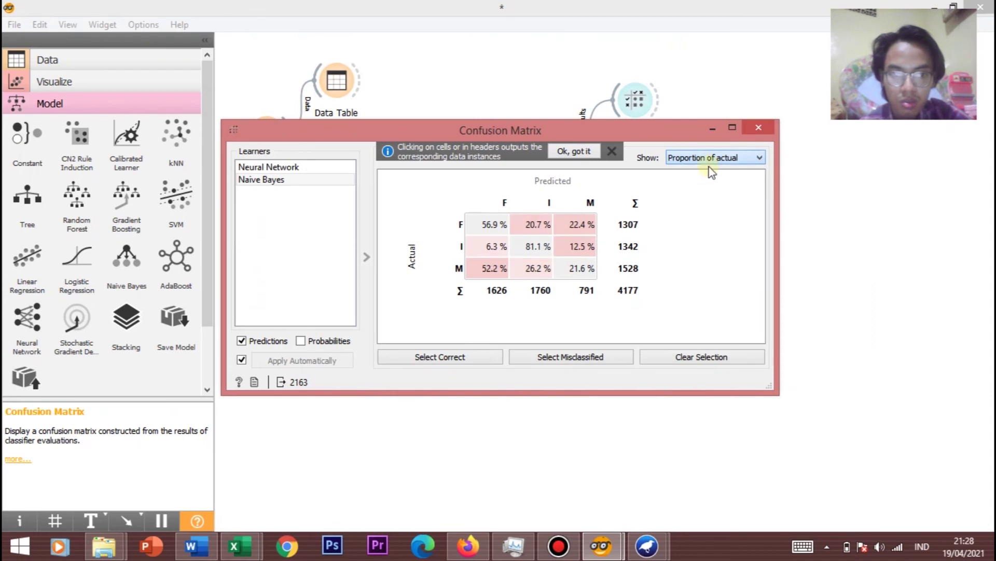
click(758, 127)
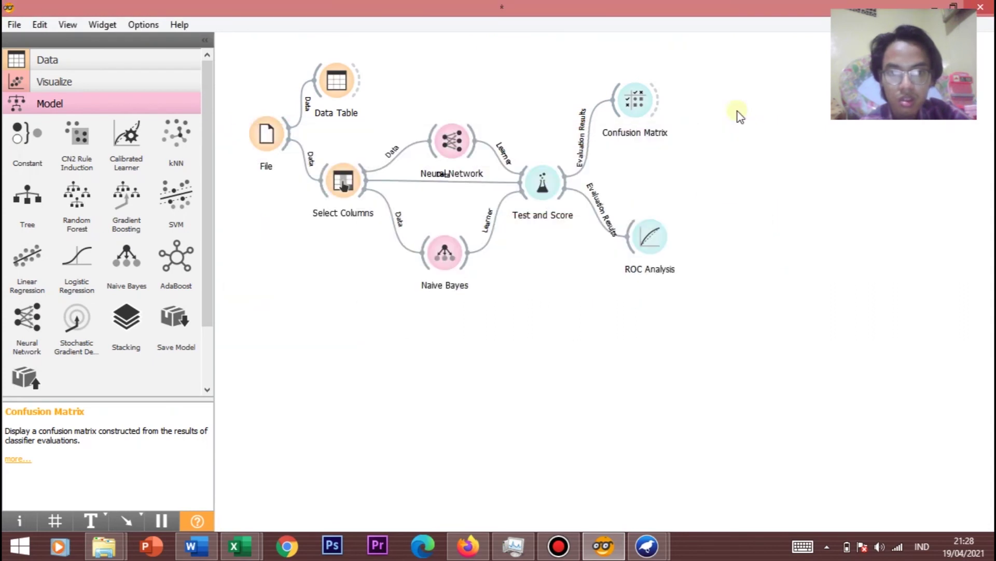
Step: Compare the Neural Network and Naive Bayes ROC curves for target classes F, I and M, and close ROC Analysis
drag(655, 243, 667, 261)
double_click(667, 260)
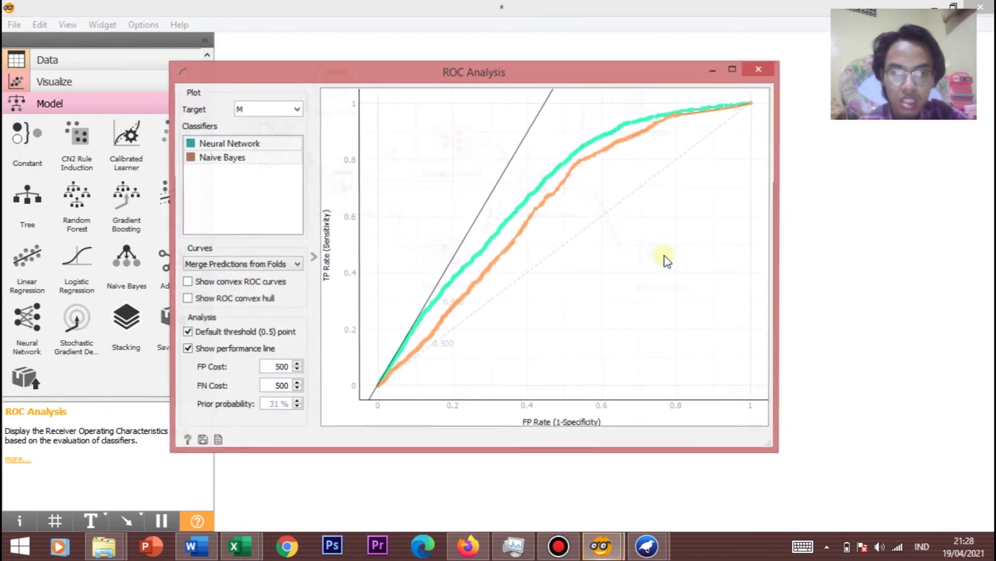
click(297, 110)
click(282, 133)
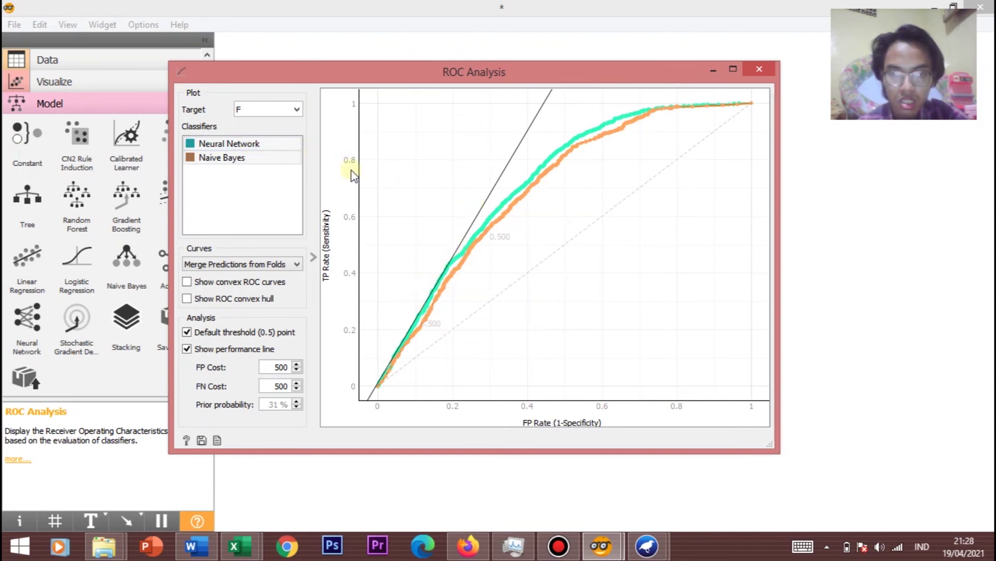
click(297, 110)
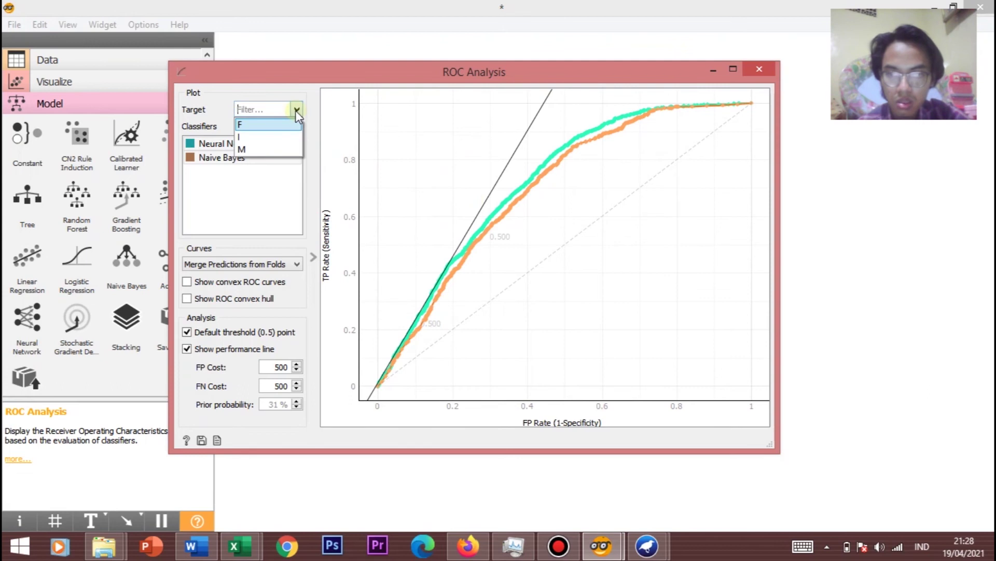
click(278, 136)
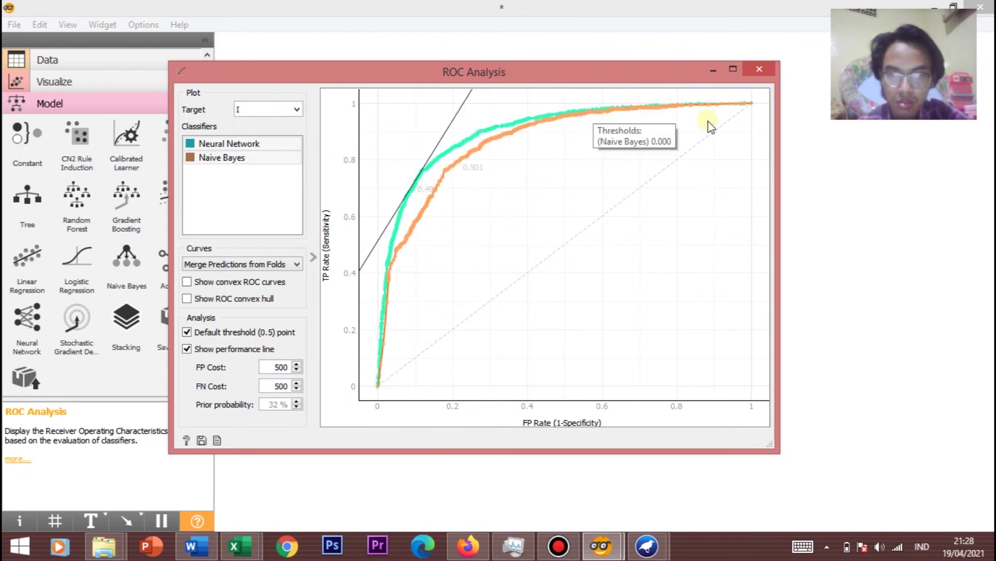
click(297, 109)
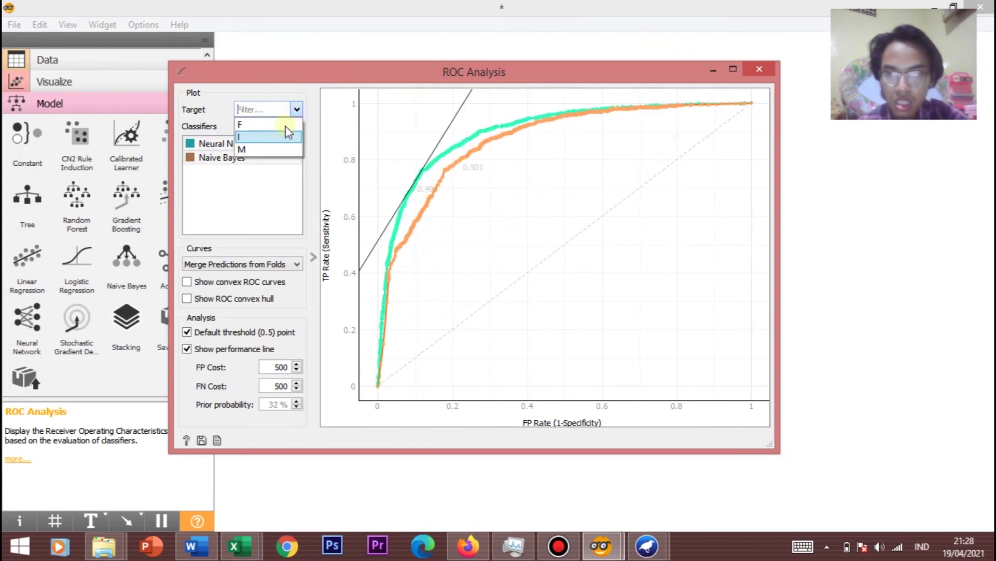
click(273, 151)
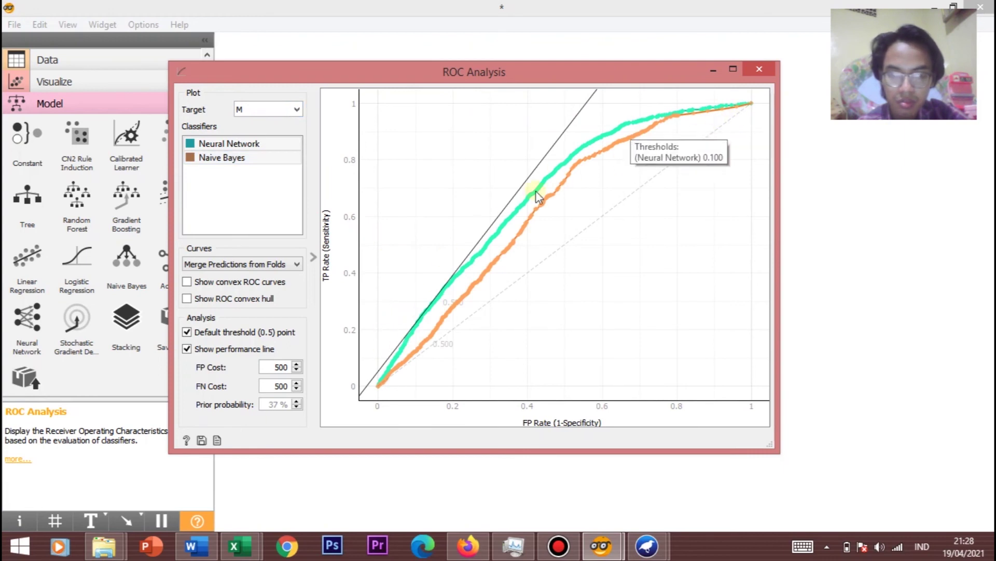
click(759, 69)
click(558, 546)
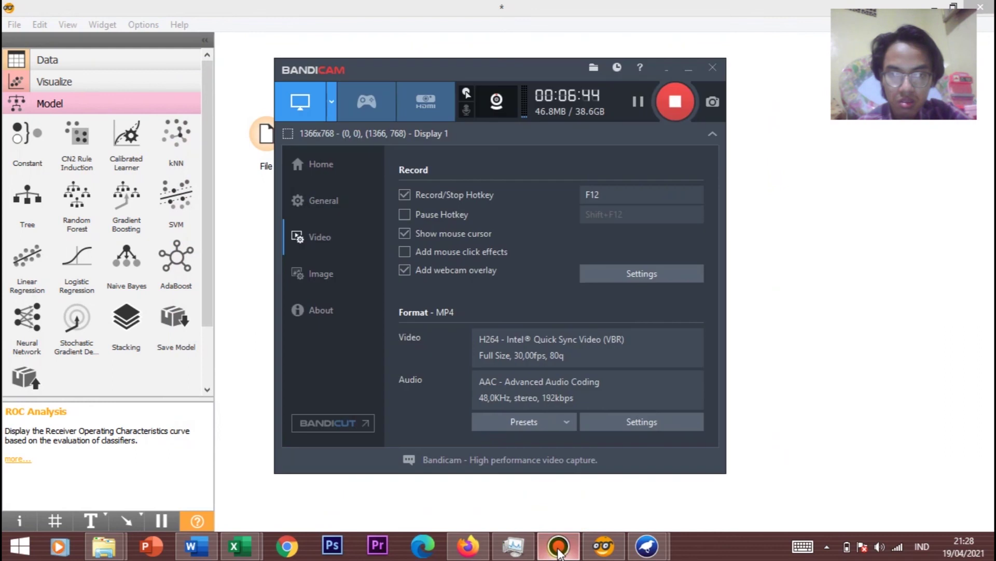
click(558, 546)
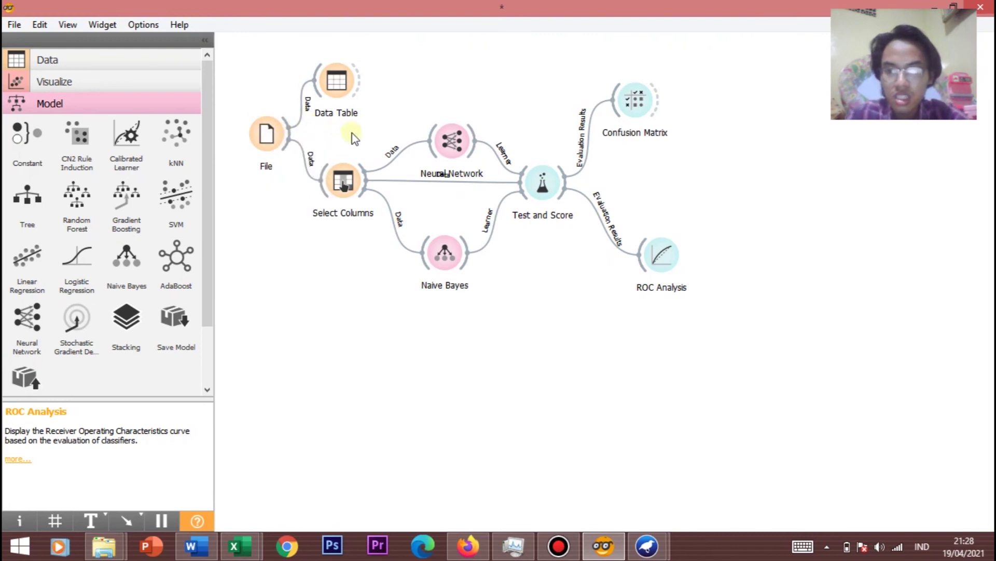
Step: Load ballons.csv in the File widget as the data source and close the widget's window
double_click(265, 134)
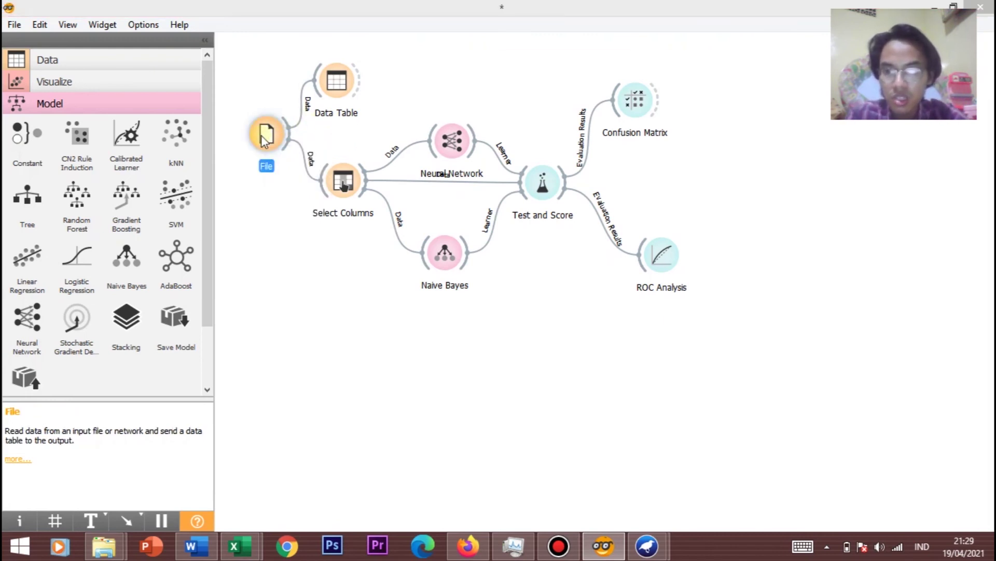
click(579, 92)
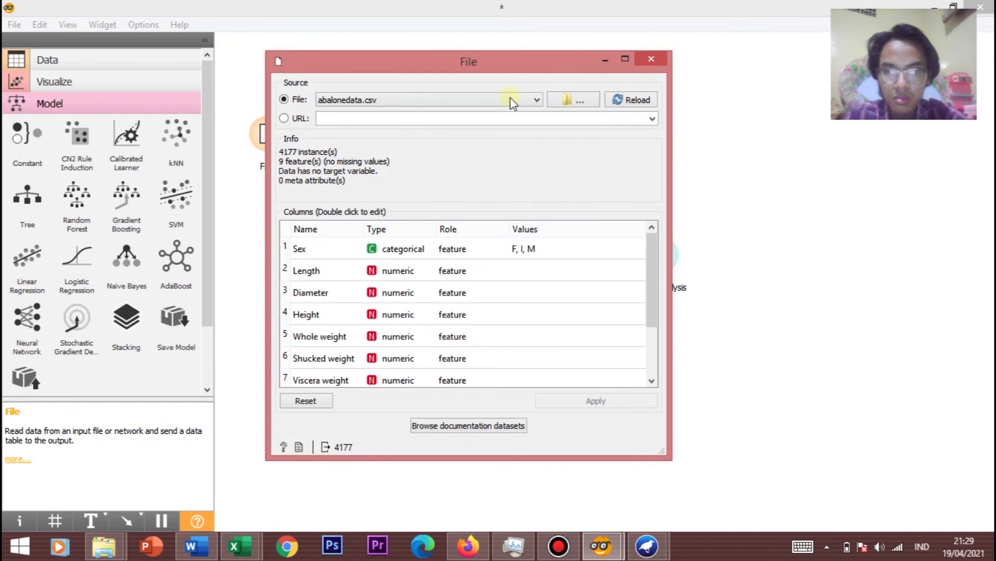
click(508, 99)
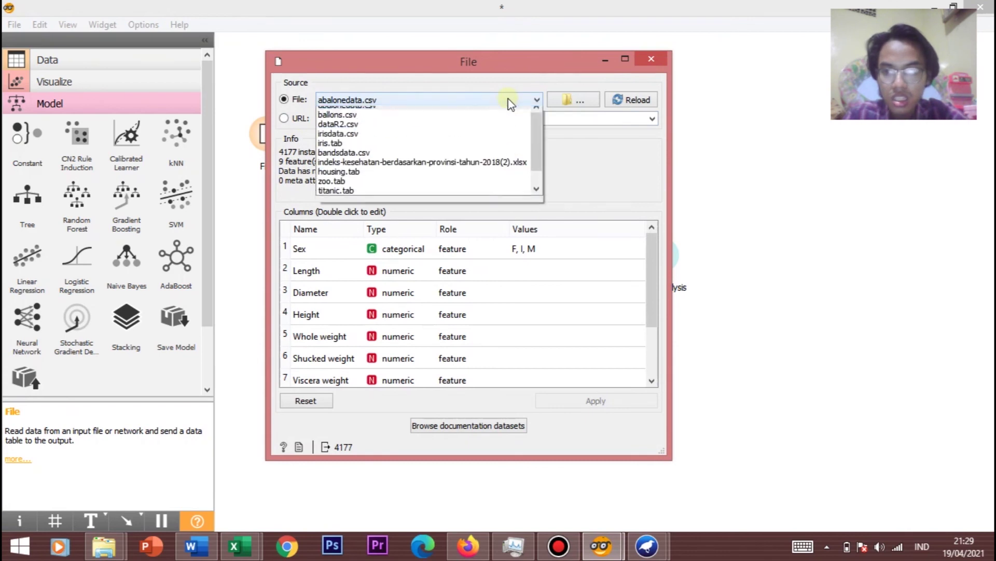
click(452, 121)
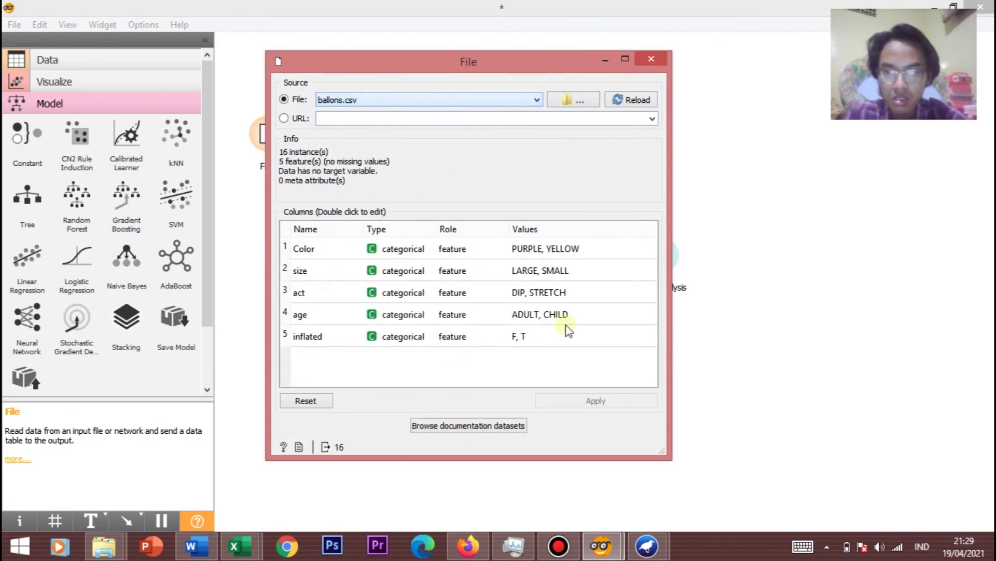
click(661, 64)
Step: In Select Columns, move act from the target to the features, set it as the target again, and close the window
double_click(354, 193)
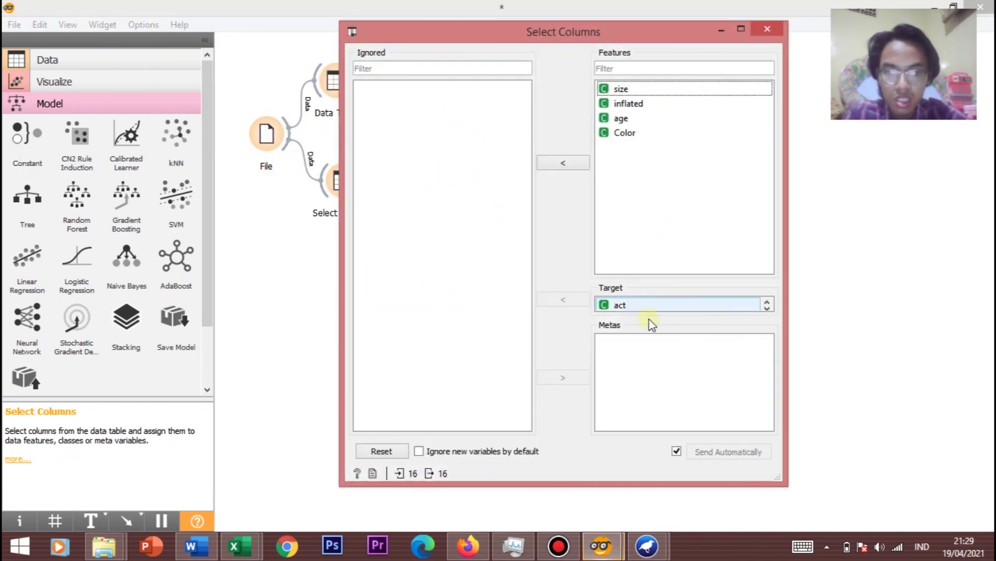
drag(645, 311, 658, 177)
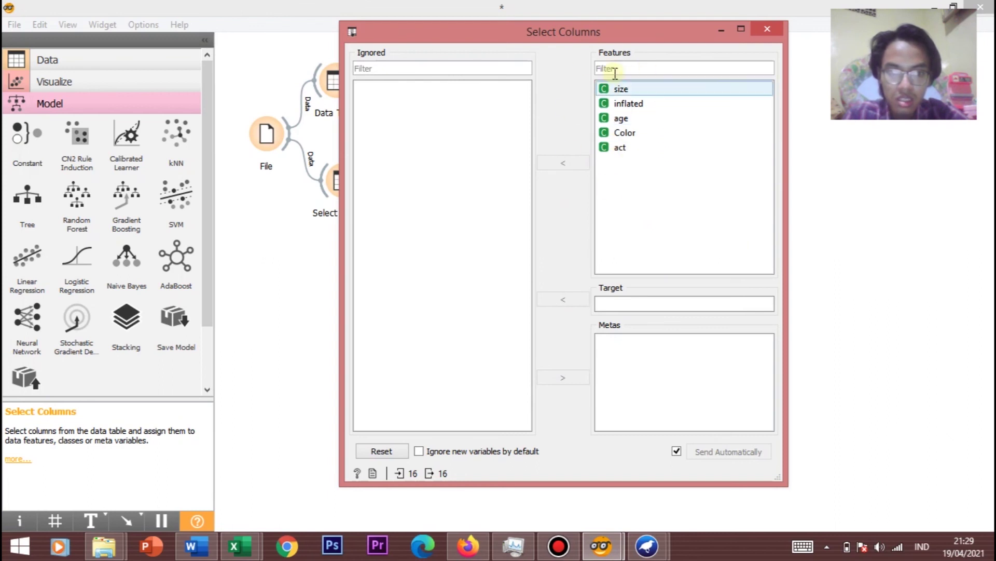
click(619, 148)
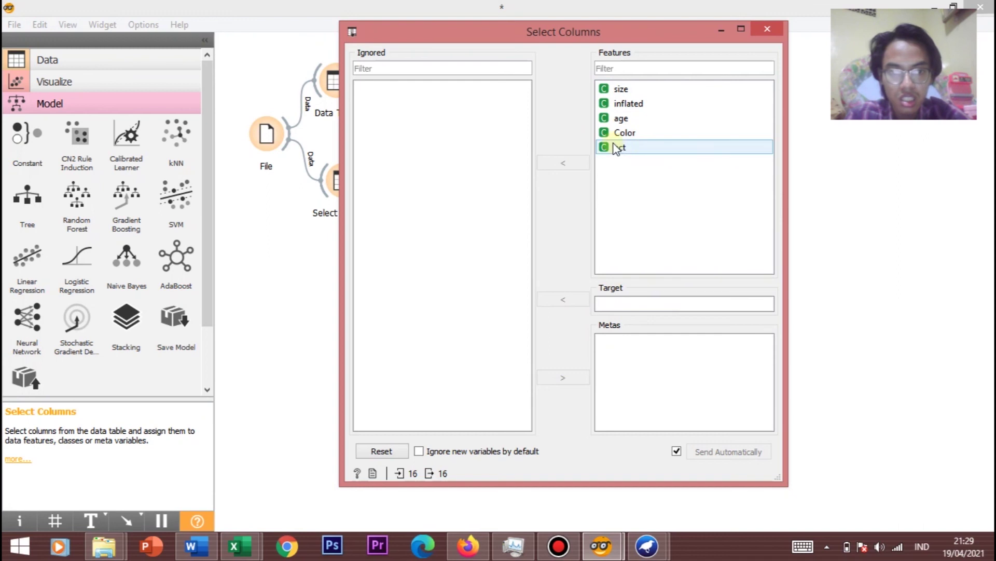
drag(628, 149, 620, 305)
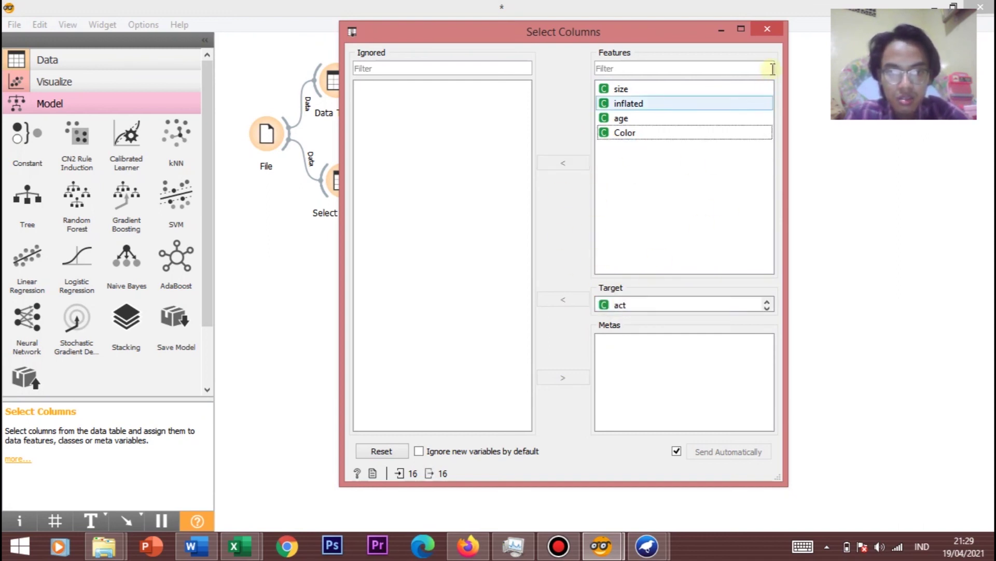
click(768, 28)
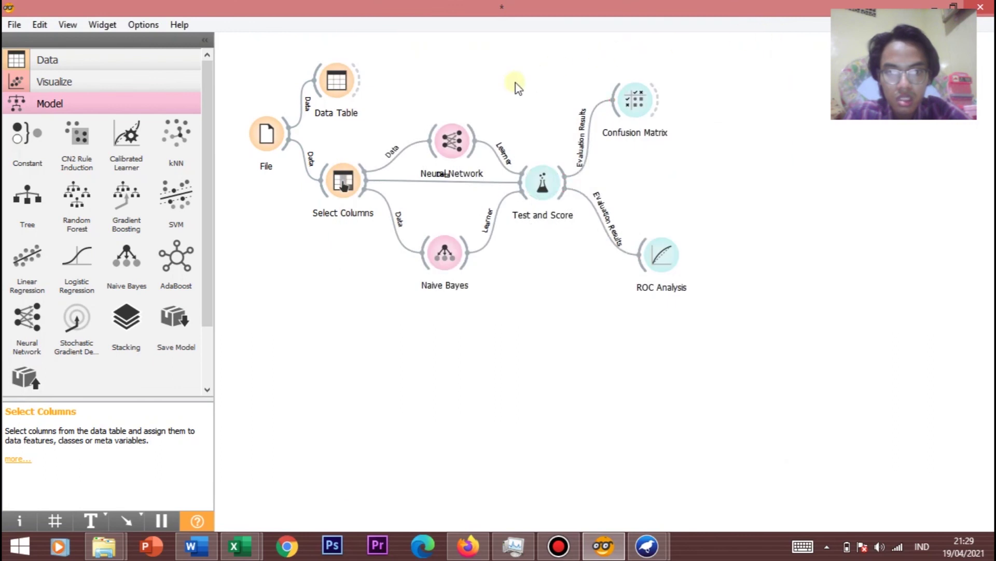
Step: Move the Neural Network widget slightly higher, review its activation and solver options without changing them, and close its settings
drag(452, 140, 453, 127)
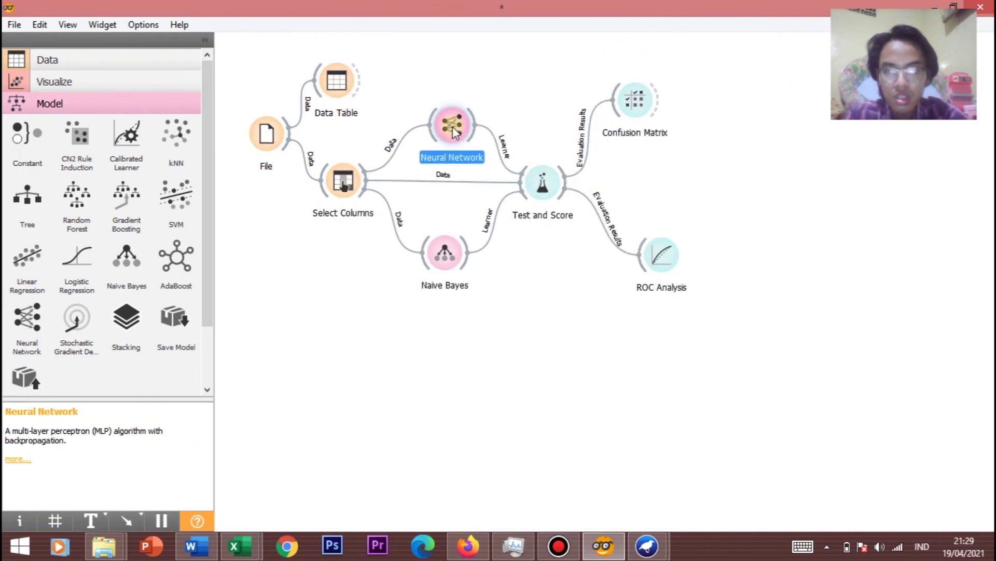
double_click(453, 127)
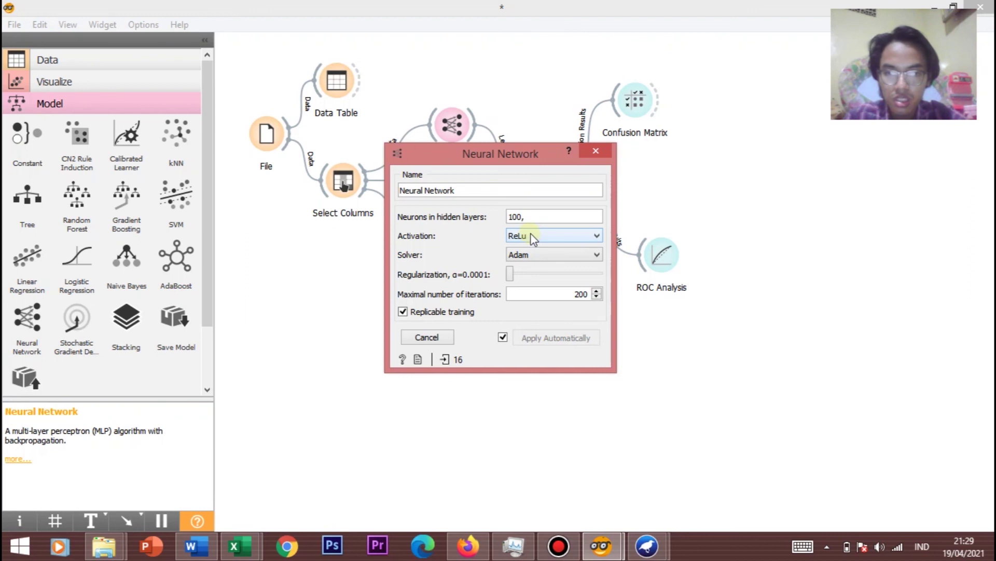
click(528, 234)
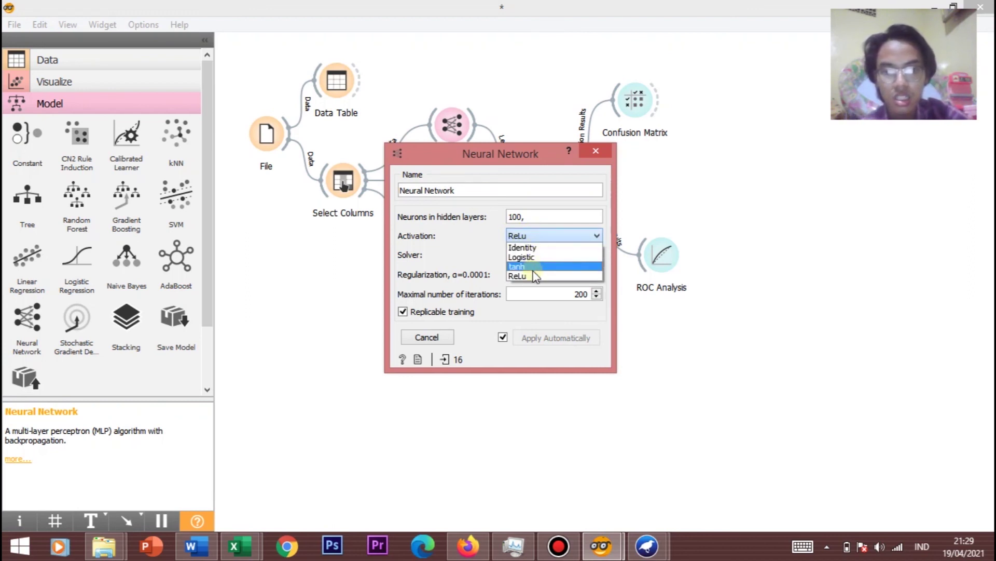
click(484, 257)
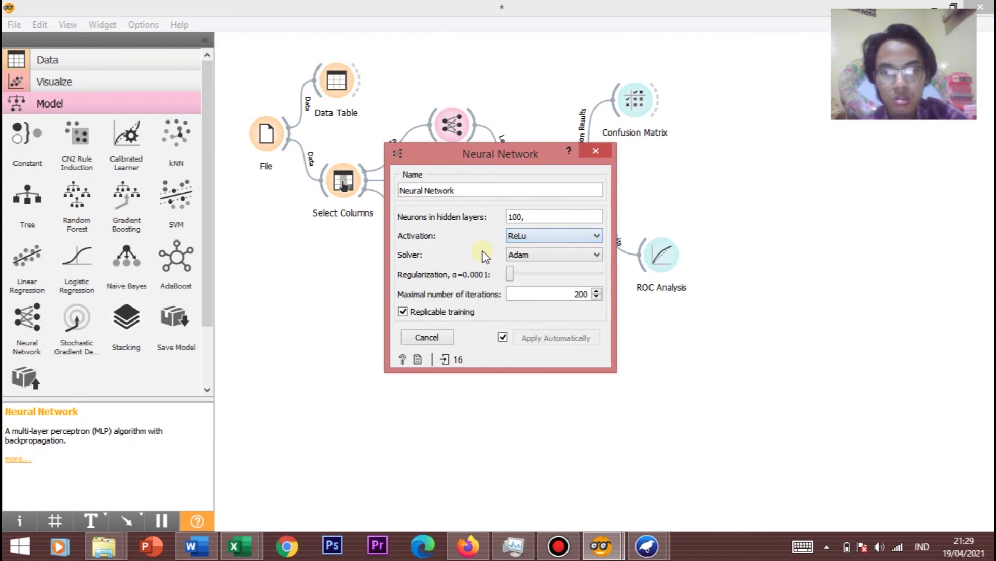
click(539, 260)
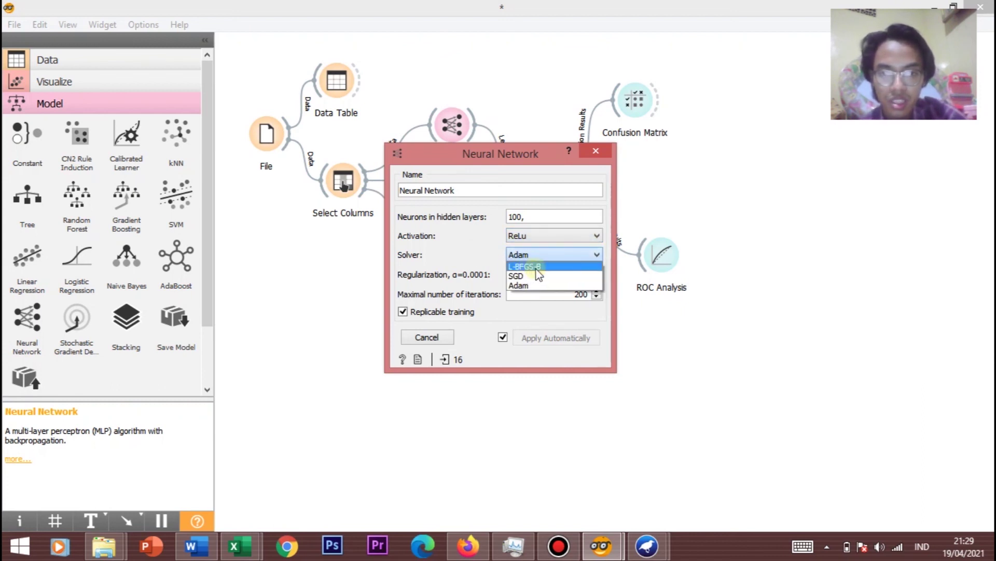
click(478, 261)
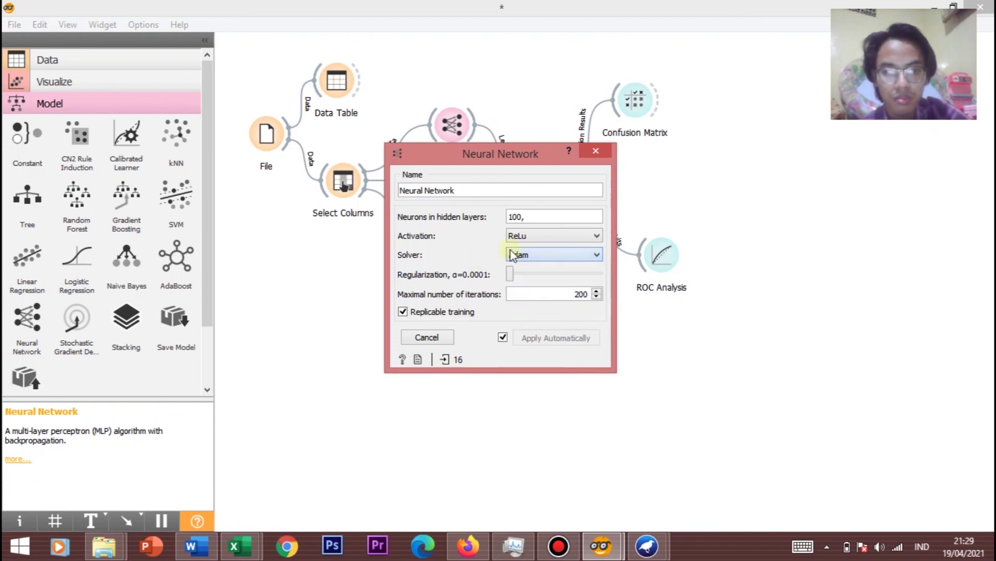
click(597, 158)
Step: Compare the Neural Network and Naive Bayes scores for the balloons data in Test and Score, and close it
double_click(544, 187)
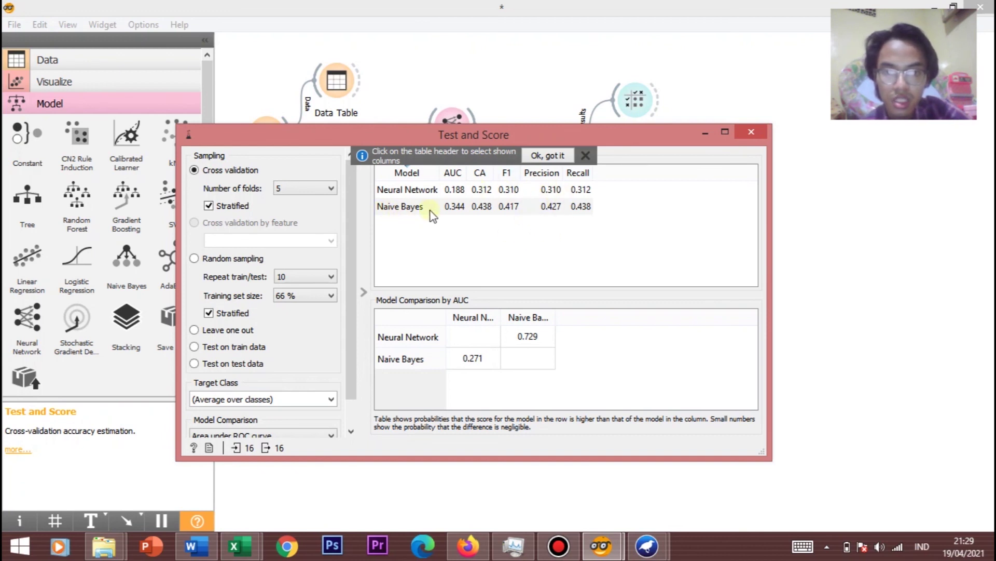
click(752, 132)
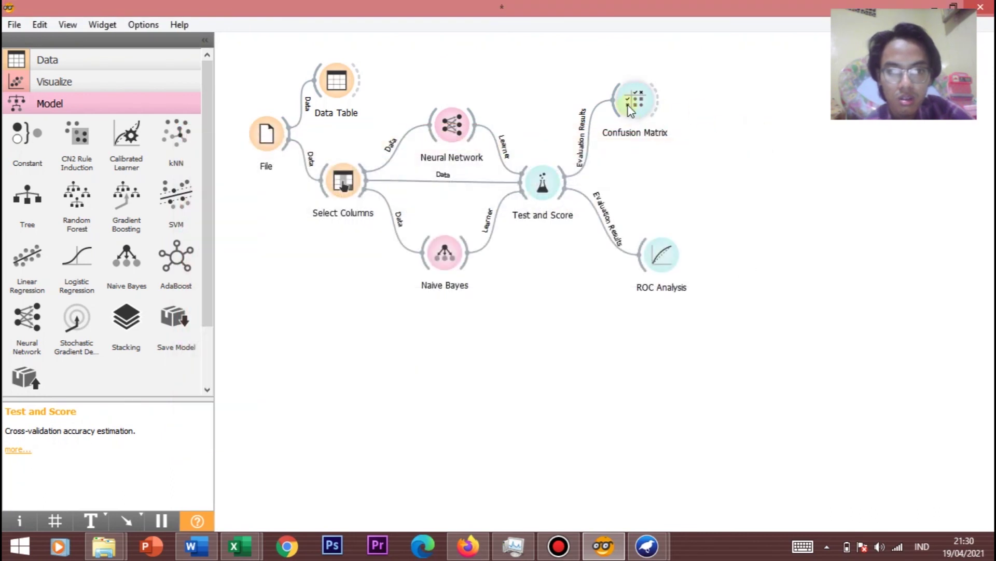
Step: Show the confusion matrix as number of instances, compare it for Neural Network and Naive Bayes, and close the window
click(641, 101)
double_click(652, 99)
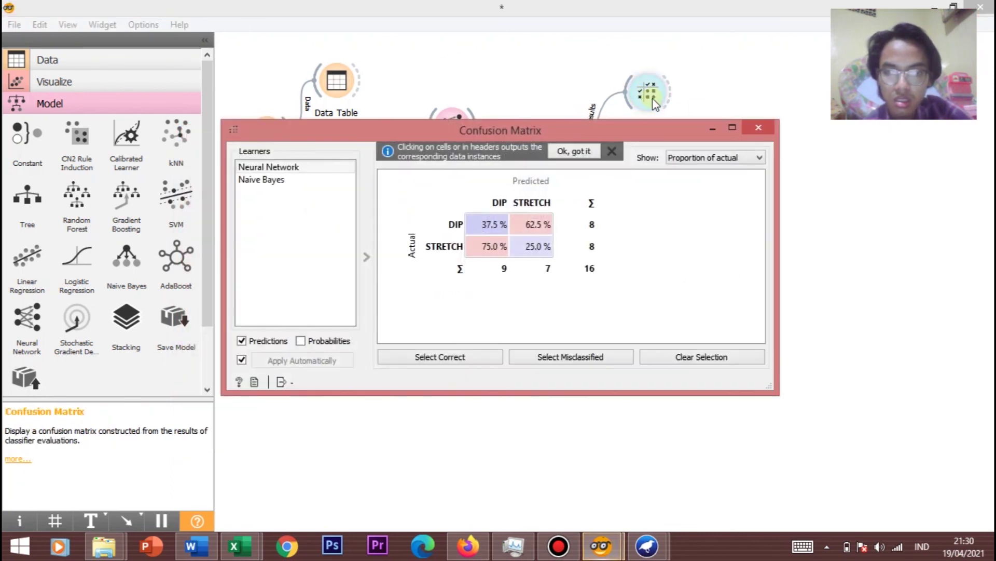
click(691, 158)
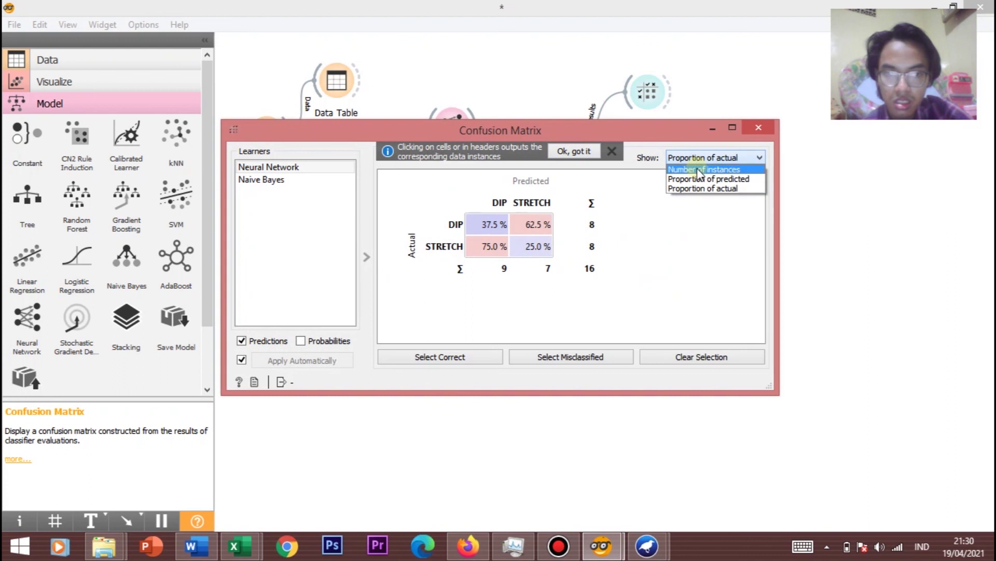
click(685, 169)
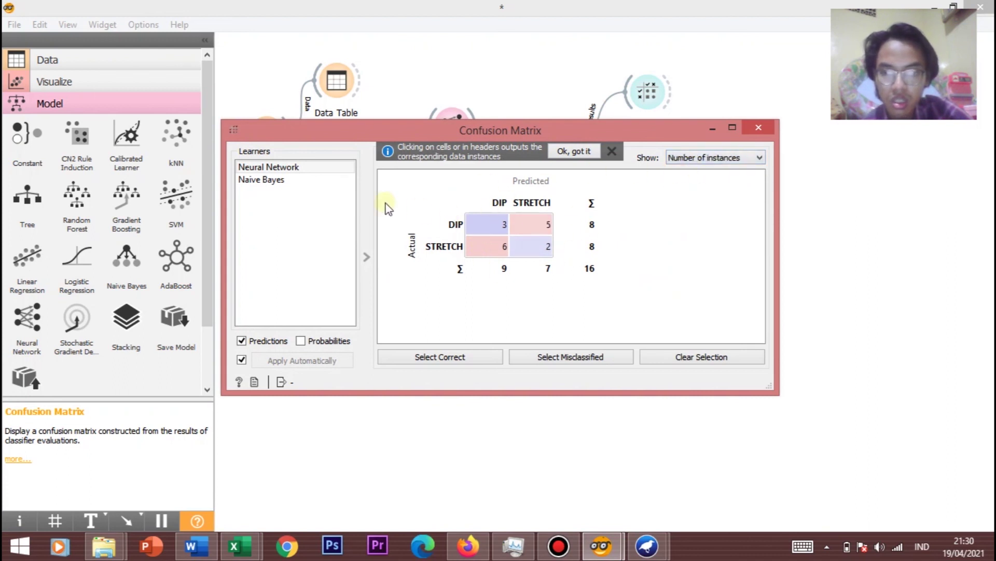
click(296, 170)
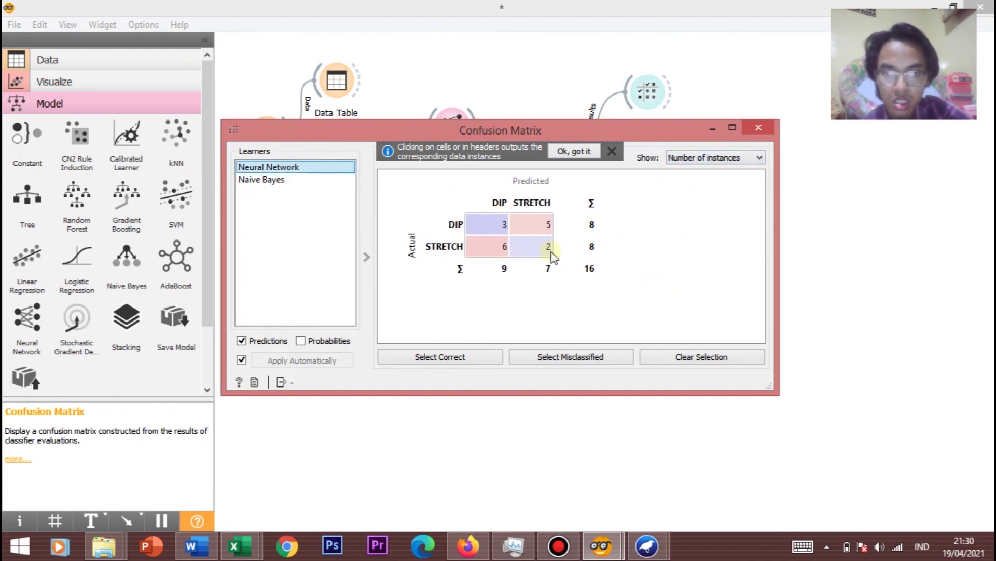
click(307, 182)
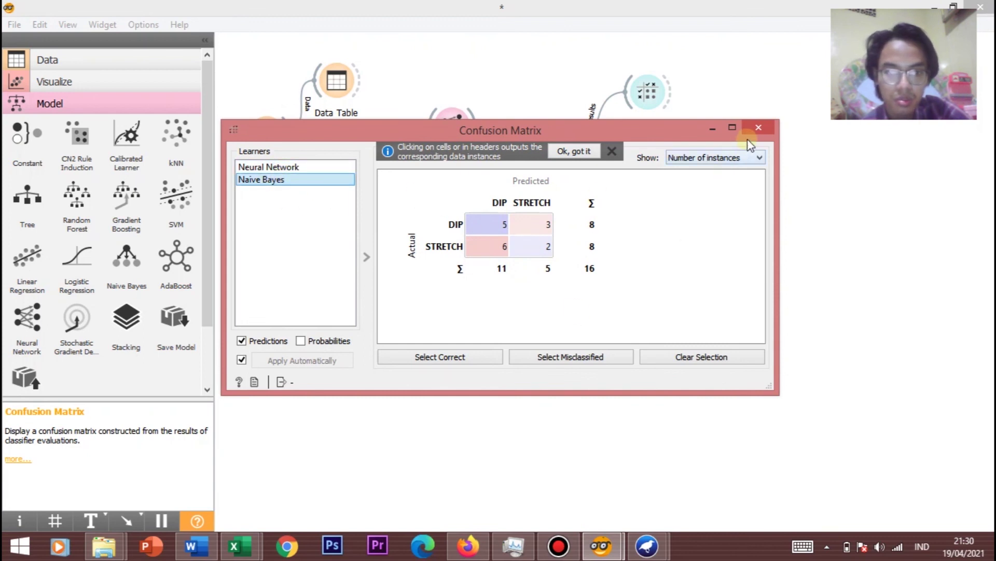
click(758, 128)
Step: Open the ROC Analysis widget and examine the Neural Network and Naive Bayes curves with DIP as the target class
click(669, 259)
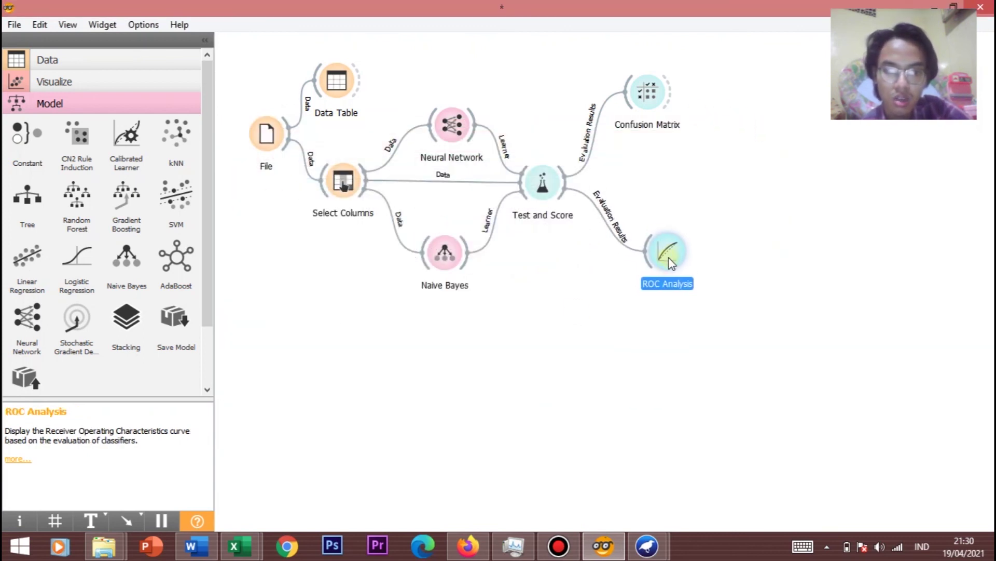
double_click(671, 266)
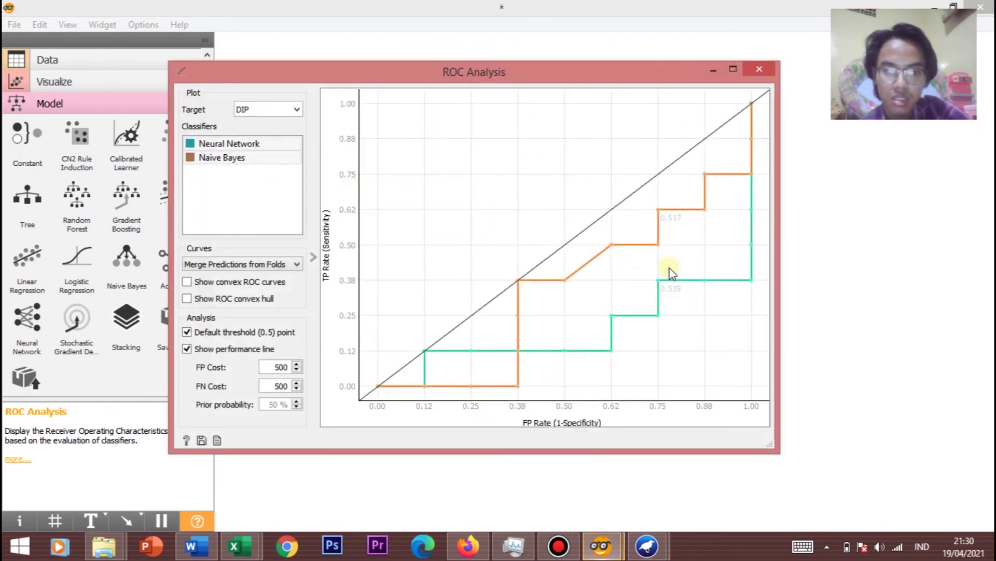
click(296, 110)
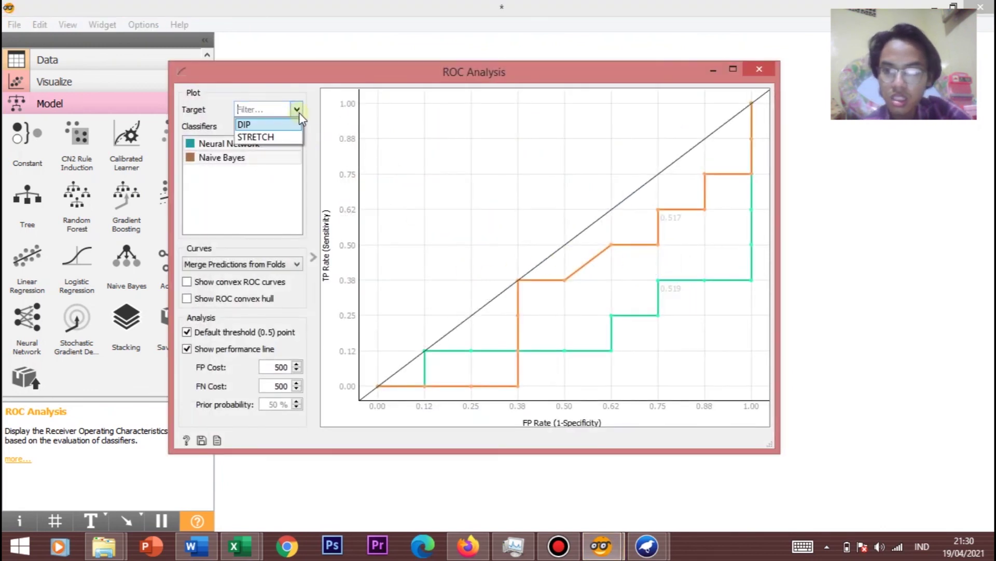
click(280, 124)
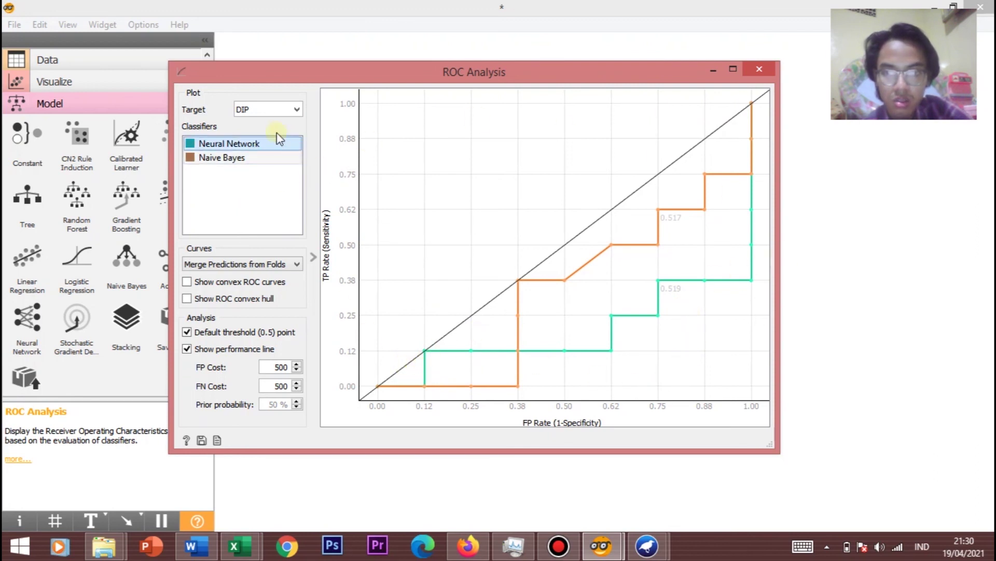
Step: Set the ROC target class to STRETCH, inspect the thresholds along both classifiers' curves, and close the ROC Analysis window
click(296, 111)
click(287, 138)
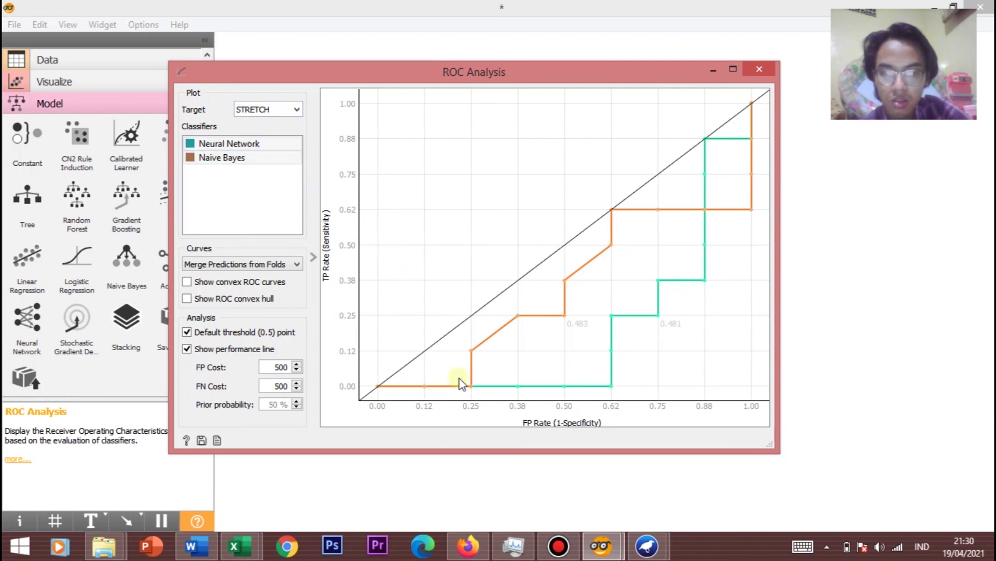
mouse_move(472, 353)
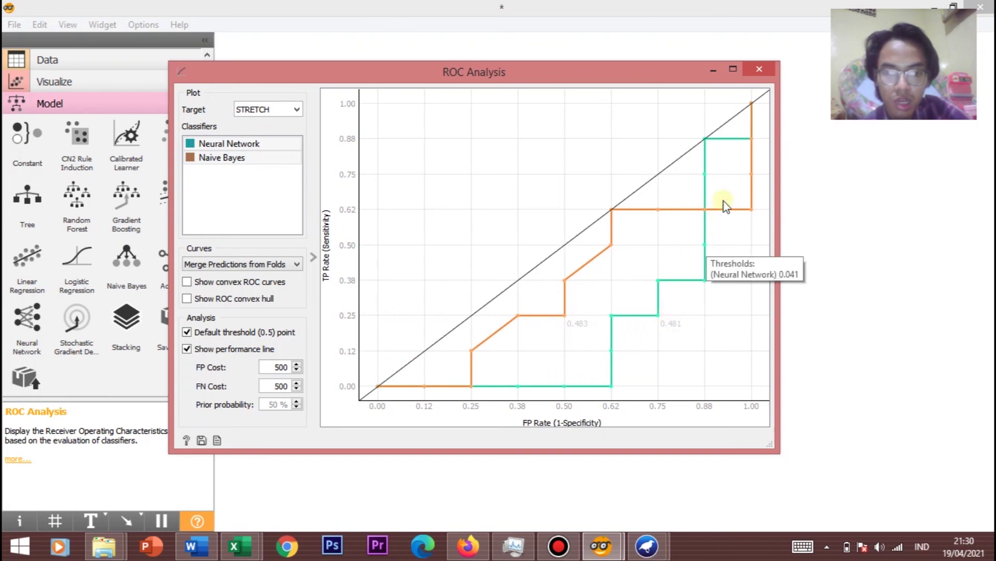
click(758, 71)
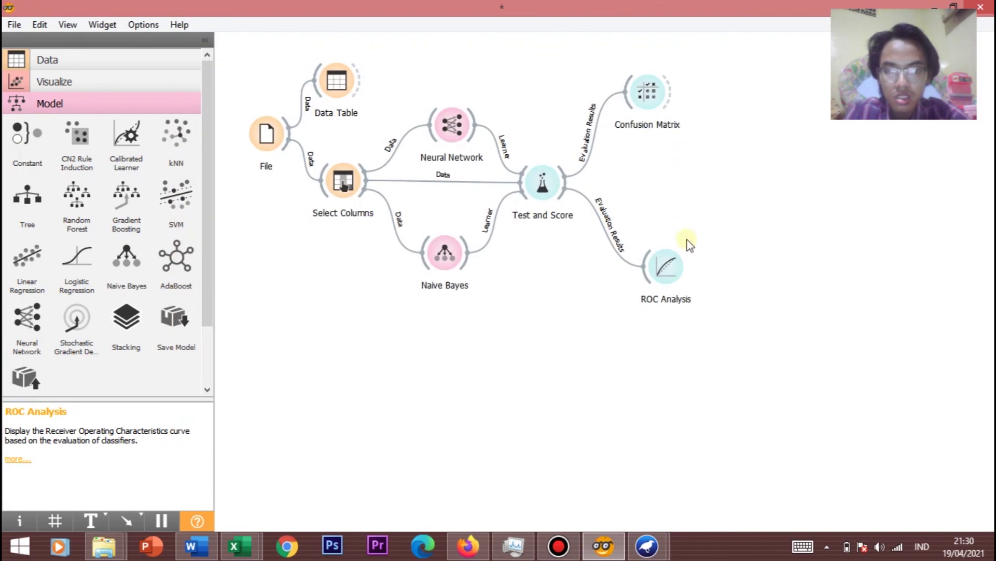